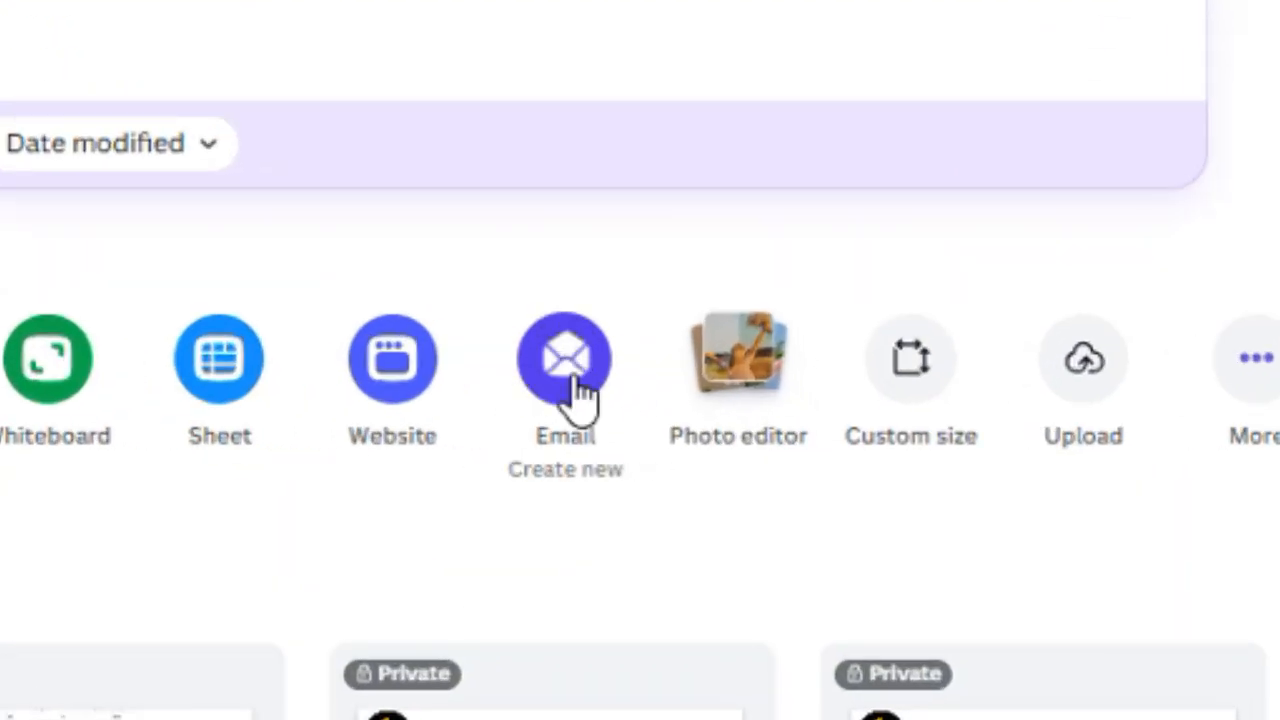
Create a new email design and start a text line at the start of the blank email
click(578, 390)
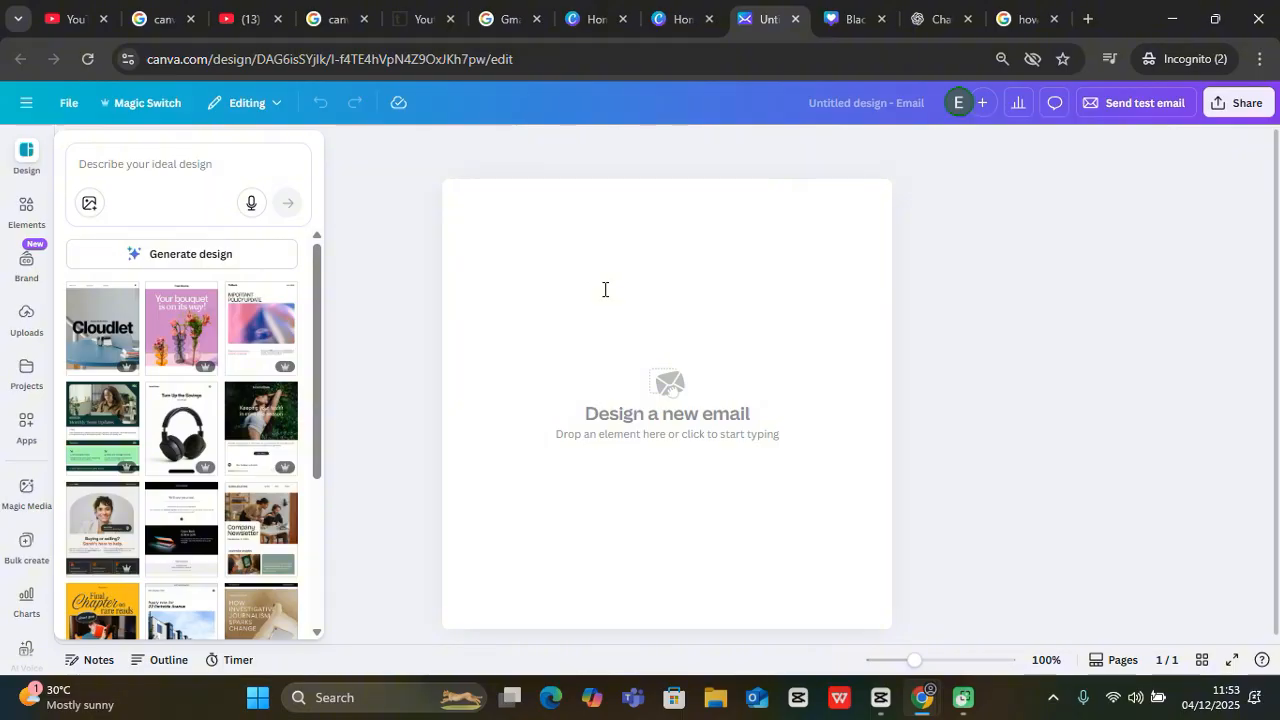
click(506, 213)
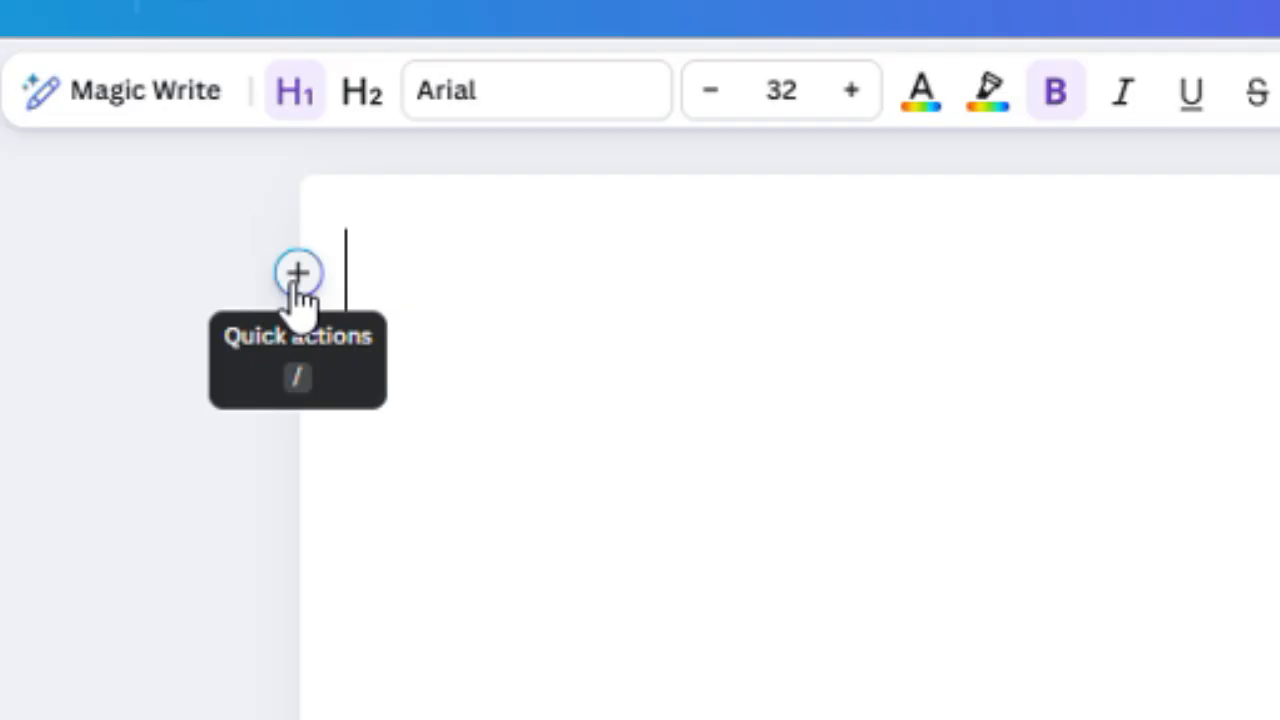
Look through the full list of quick actions available for the empty line, then dismiss it
click(297, 278)
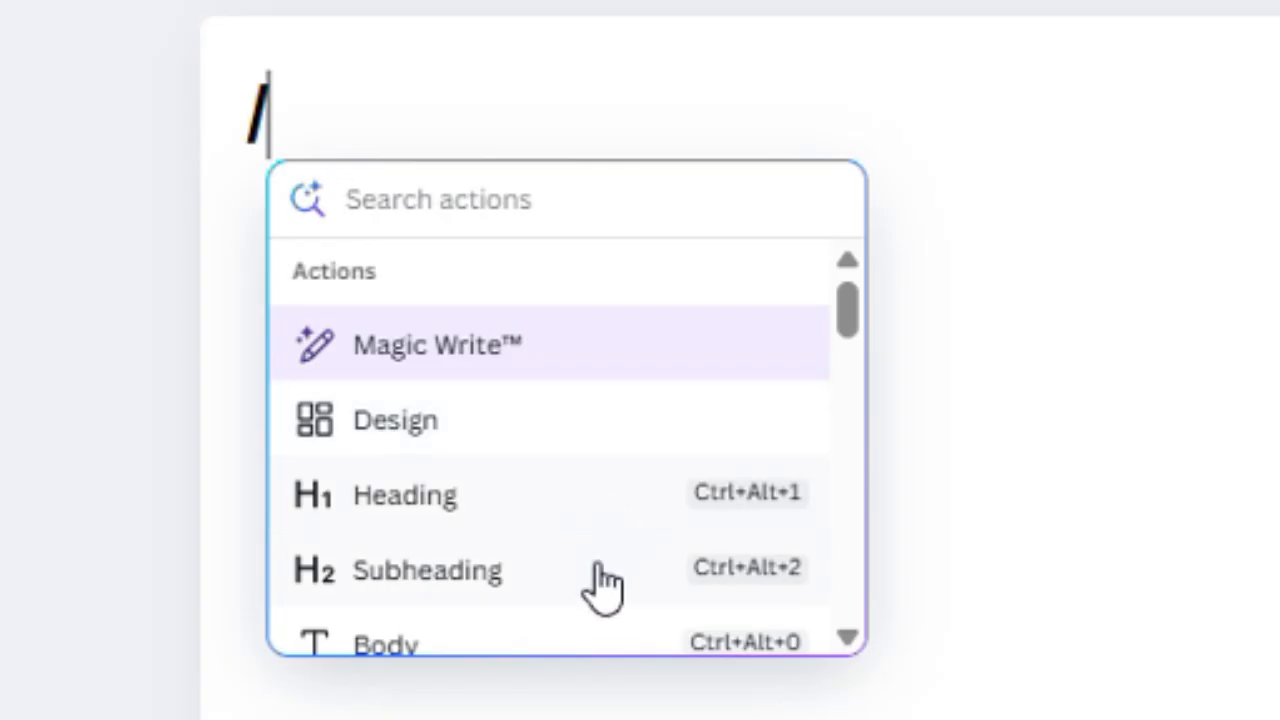
scroll(600, 585, down, 3)
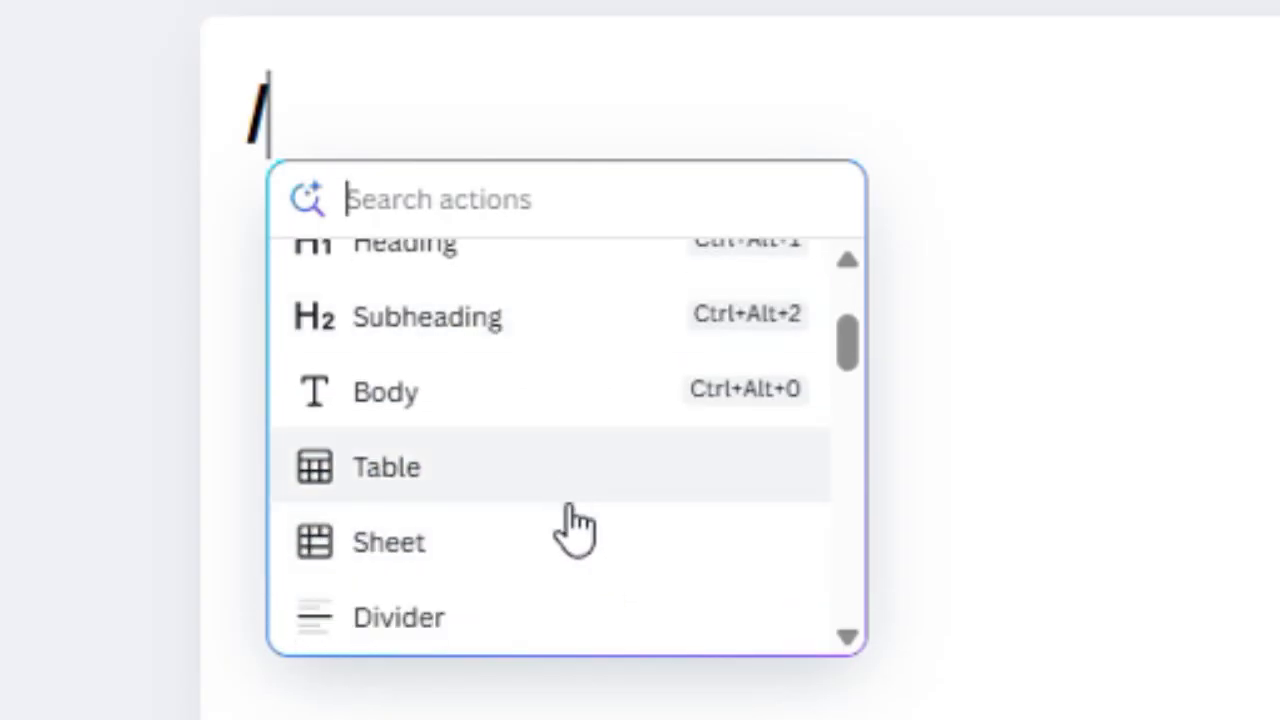
scroll(586, 571, down, 2)
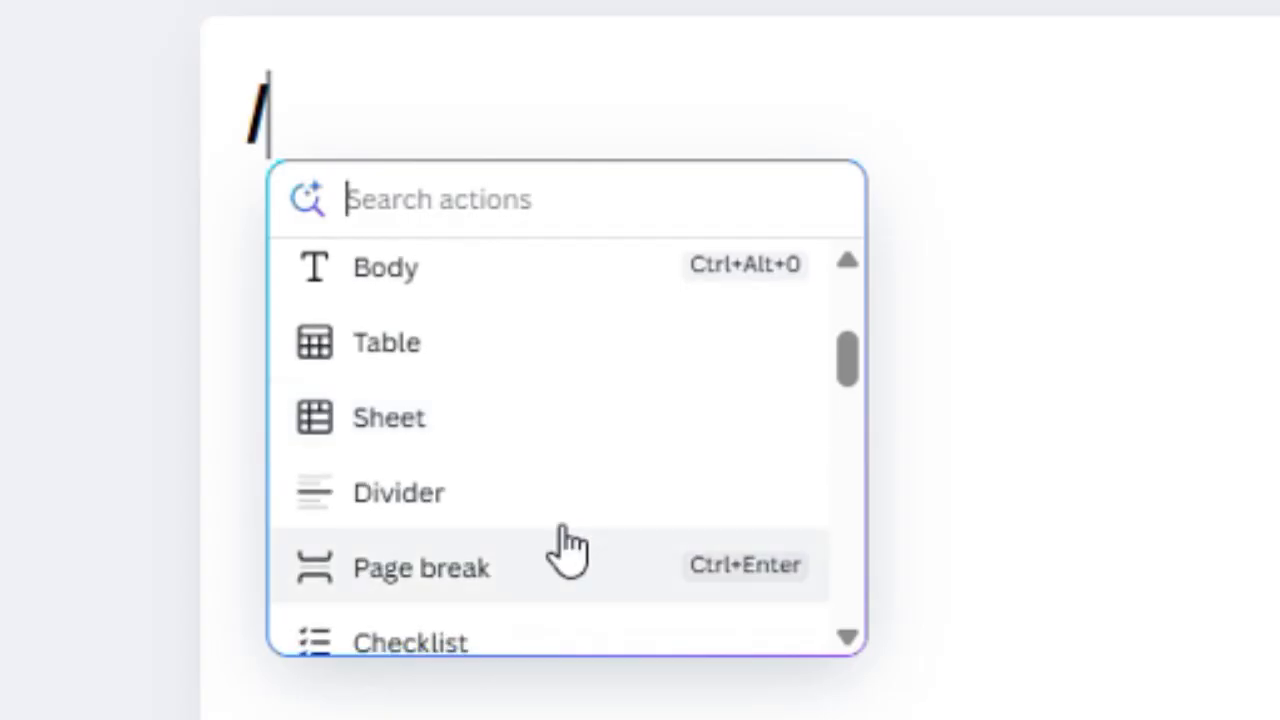
scroll(557, 595, down, 3)
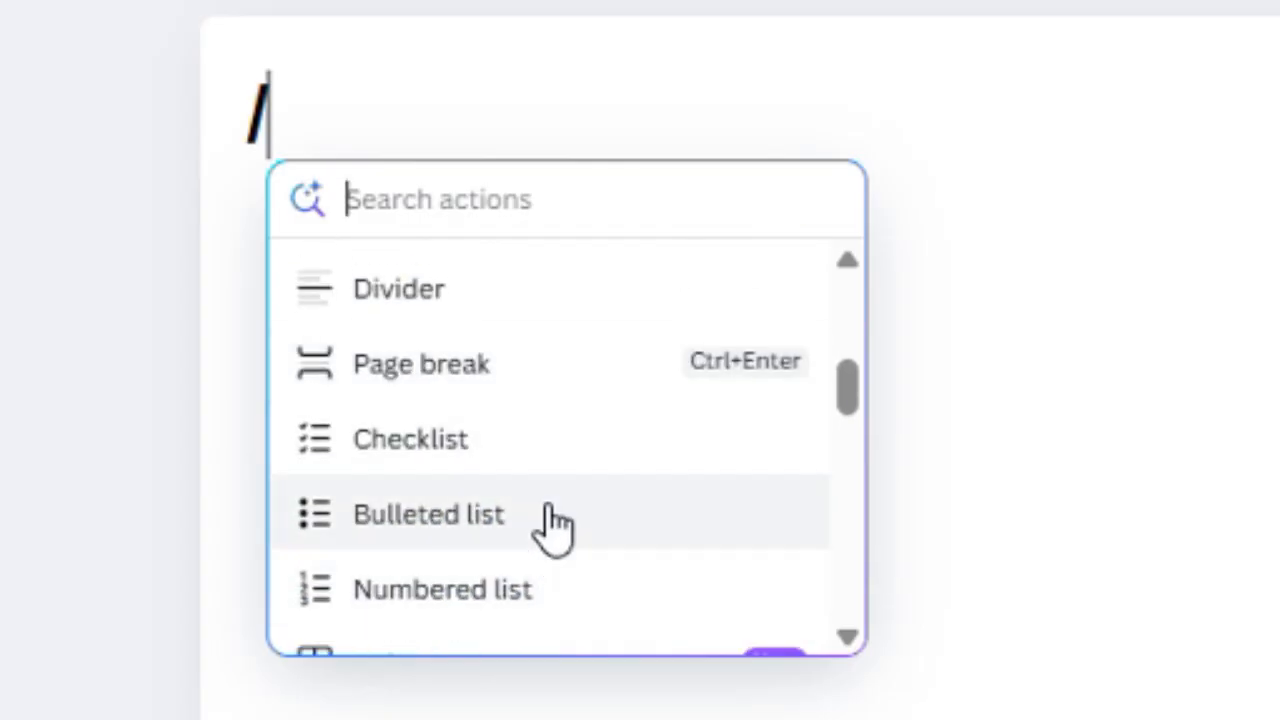
scroll(578, 566, down, 3)
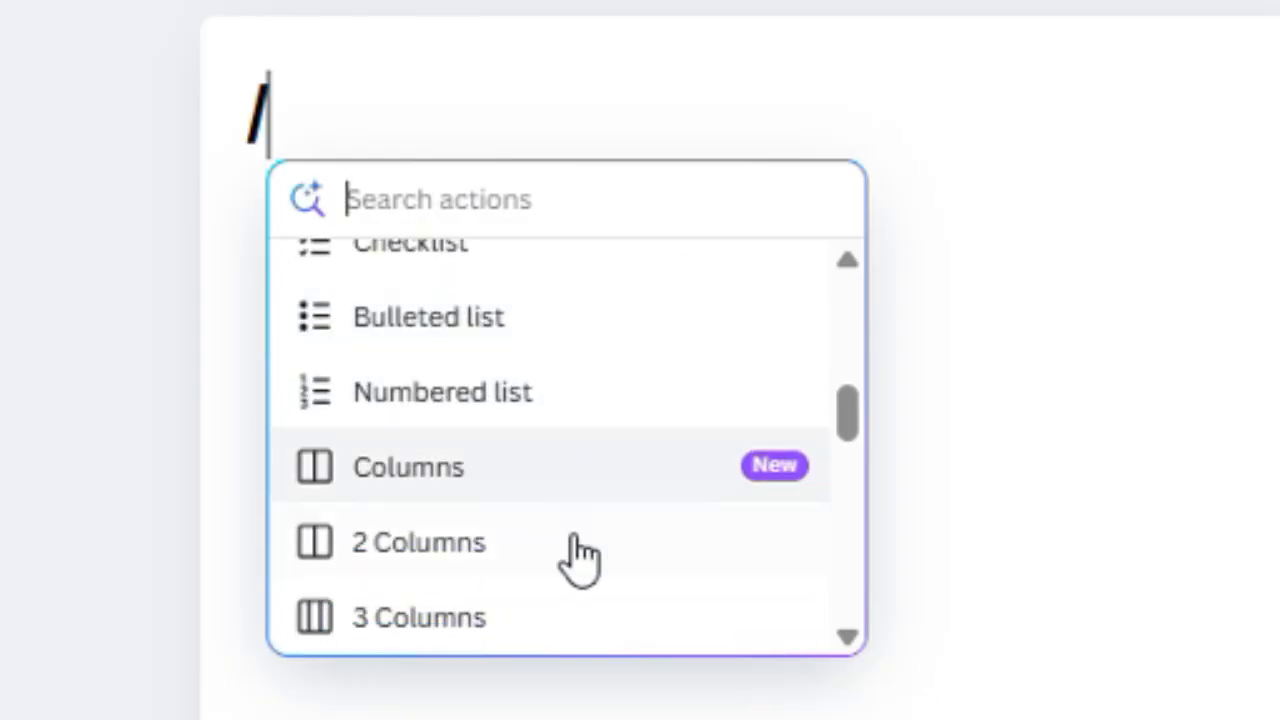
scroll(577, 562, down, 3)
scroll(578, 560, down, 3)
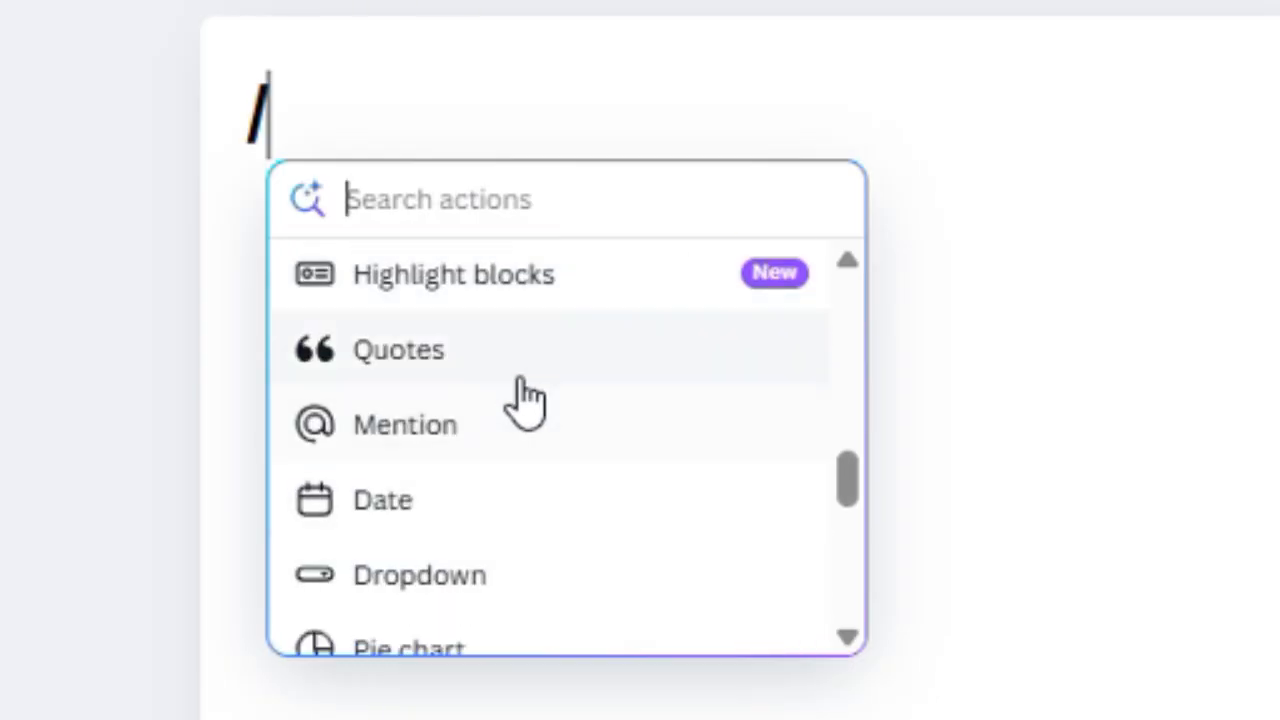
scroll(570, 524, down, 1)
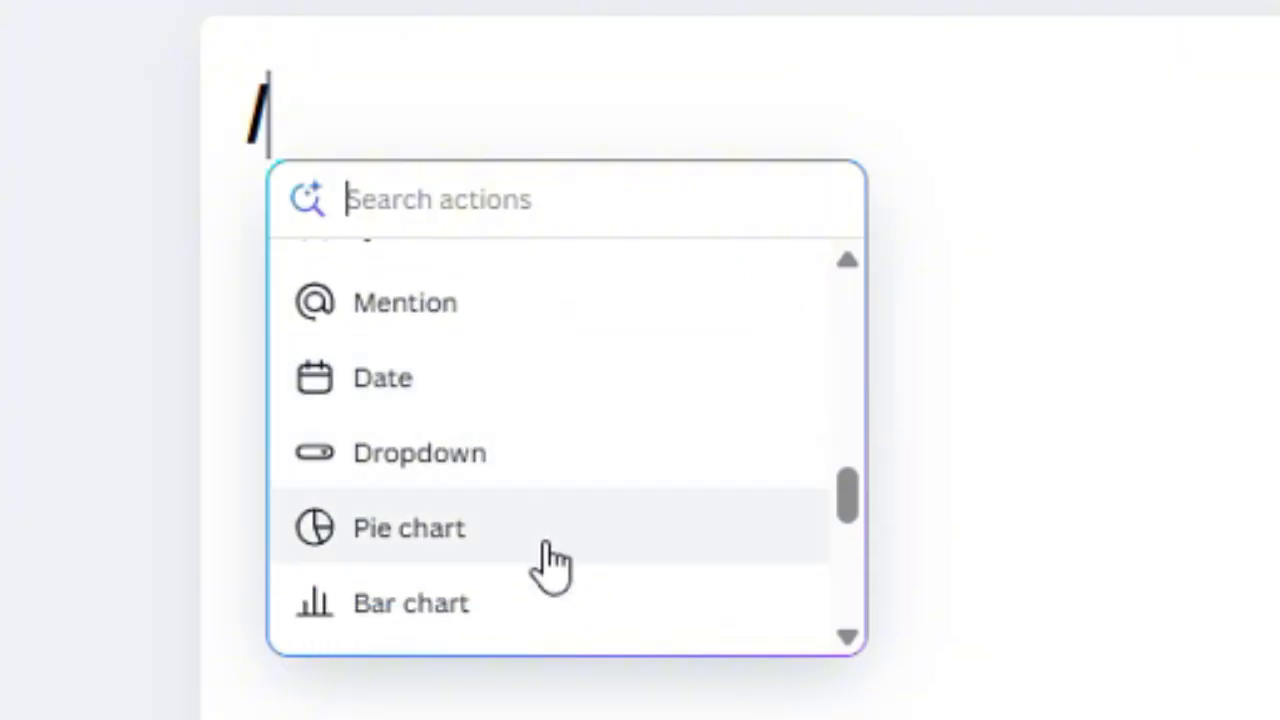
scroll(553, 565, down, 2)
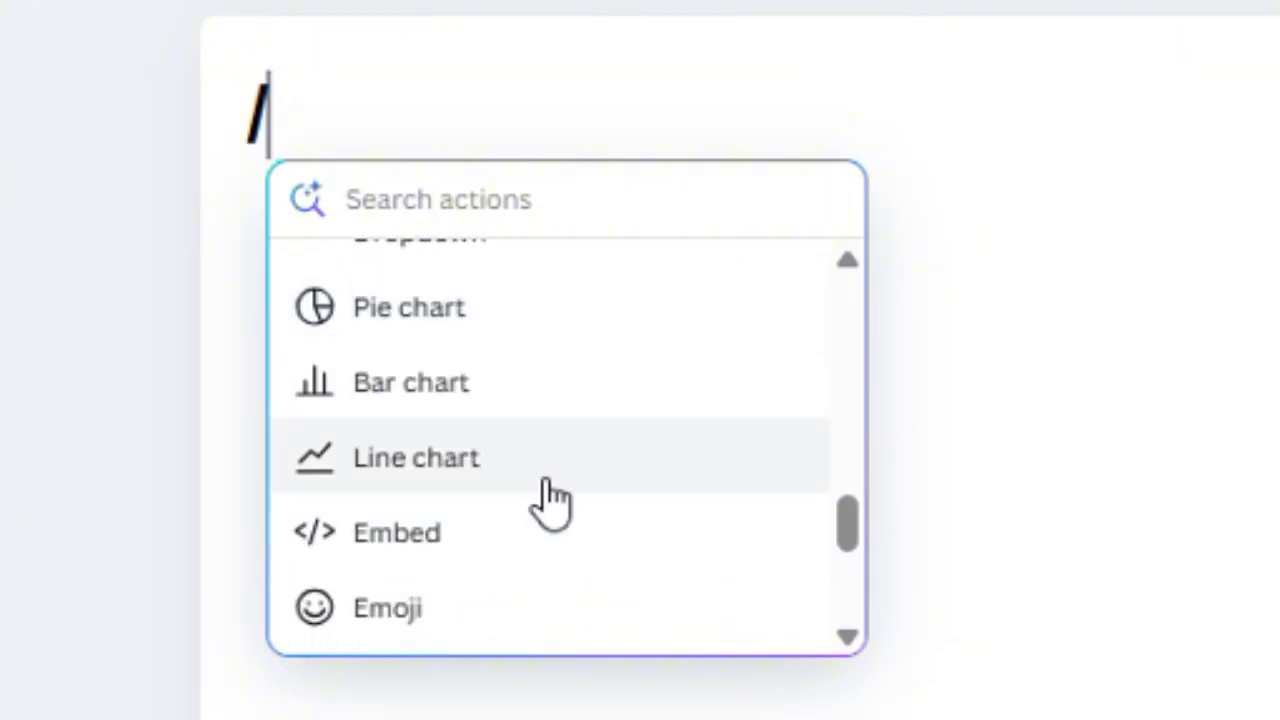
scroll(545, 500, down, 4)
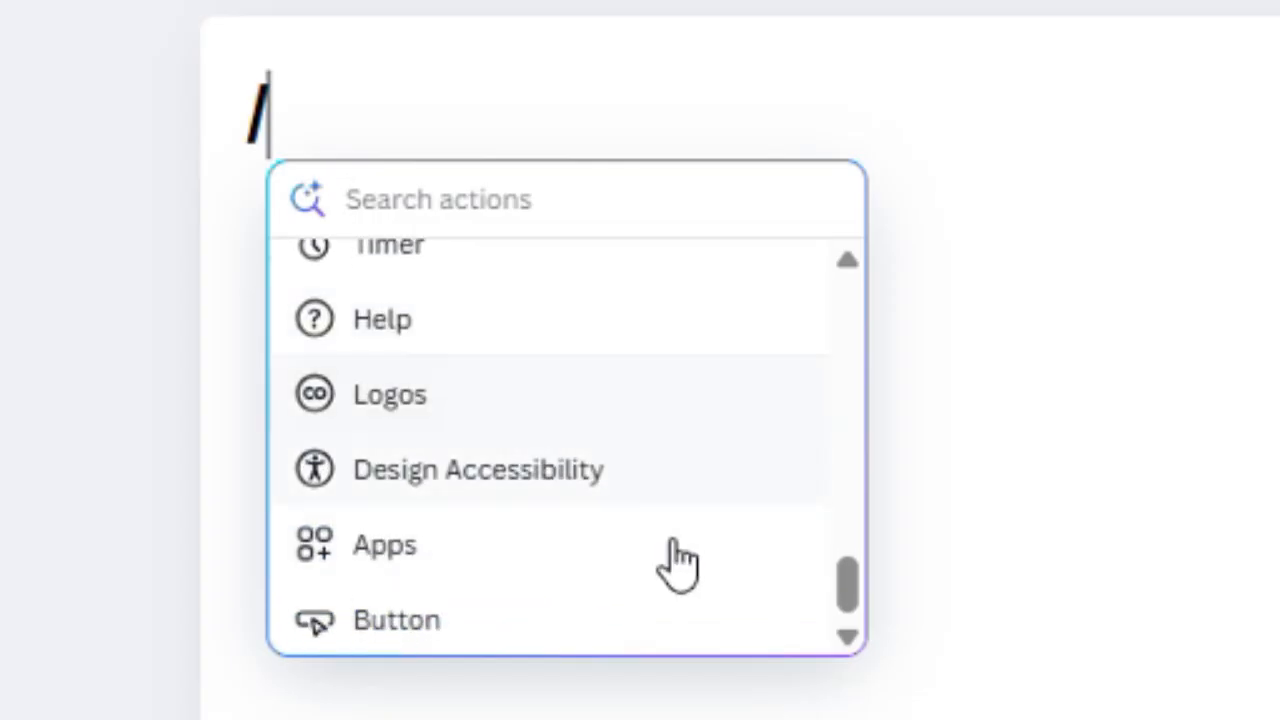
scroll(663, 403, up, 7)
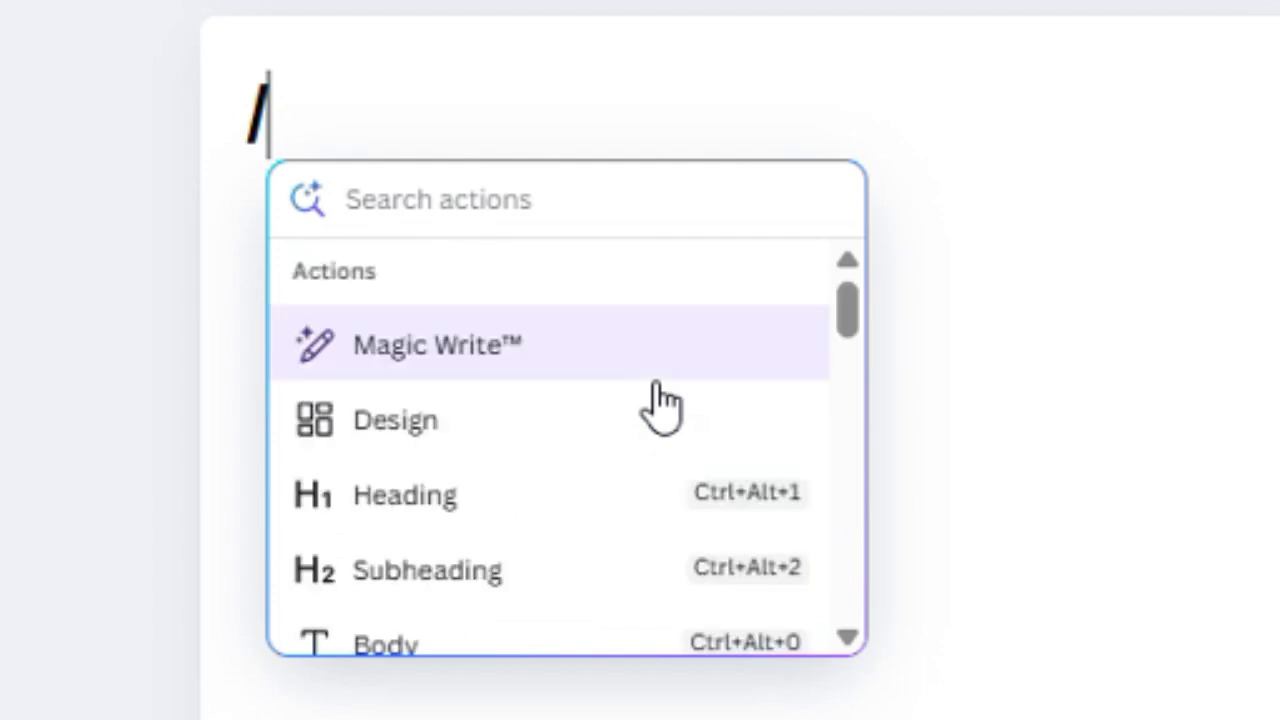
key(BackSpace)
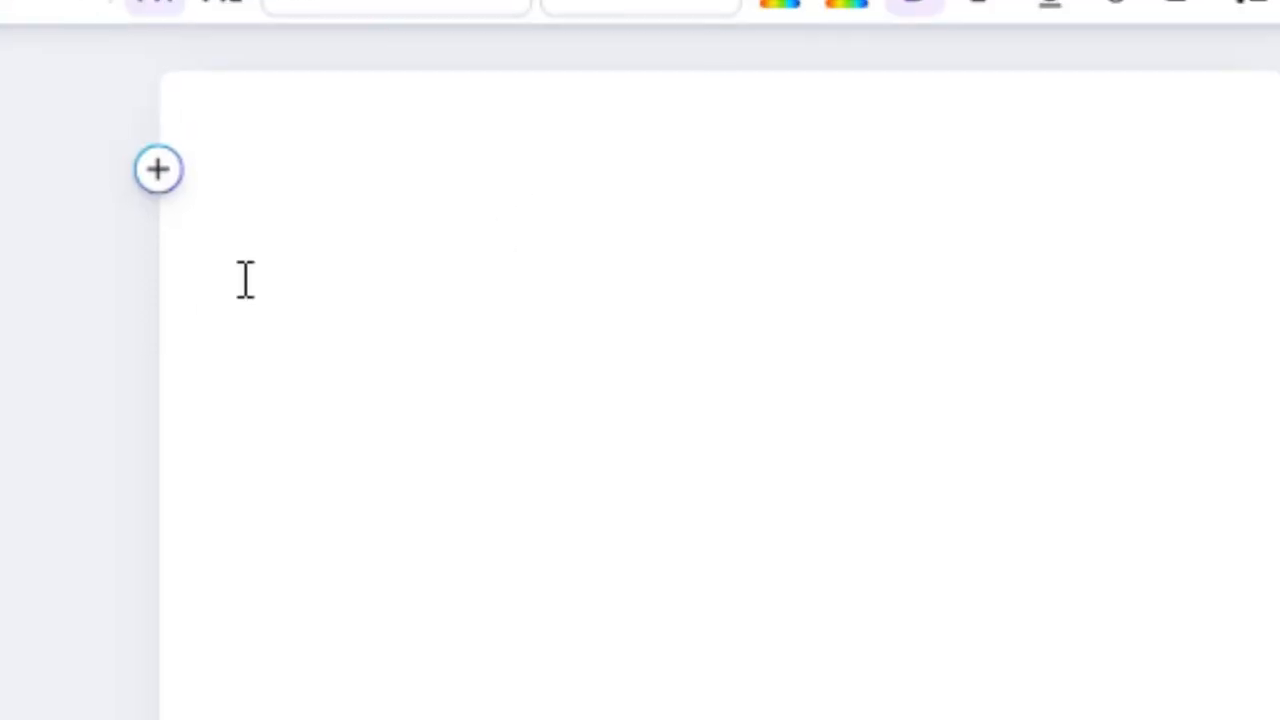
Enter the Magic Write prompt "CAn you write a simple email address to my boss make provisions for images"
click(103, 243)
click(328, 466)
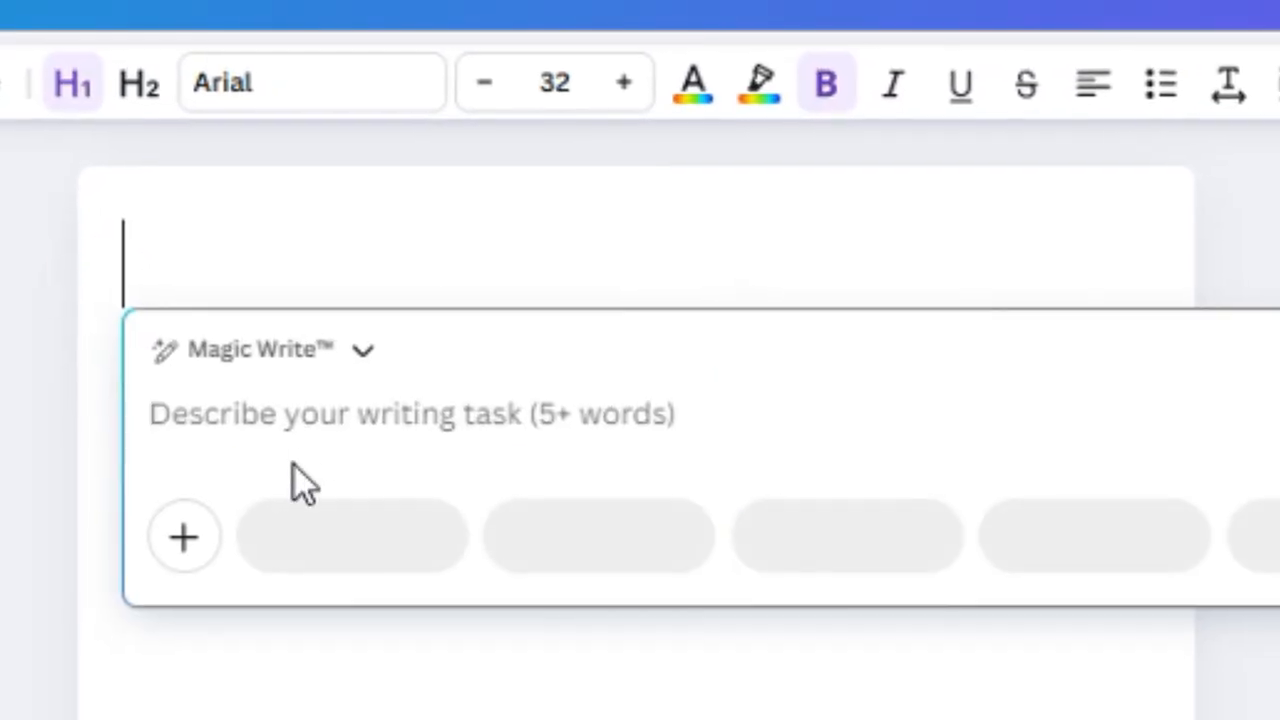
click(313, 414)
text(CAn y)
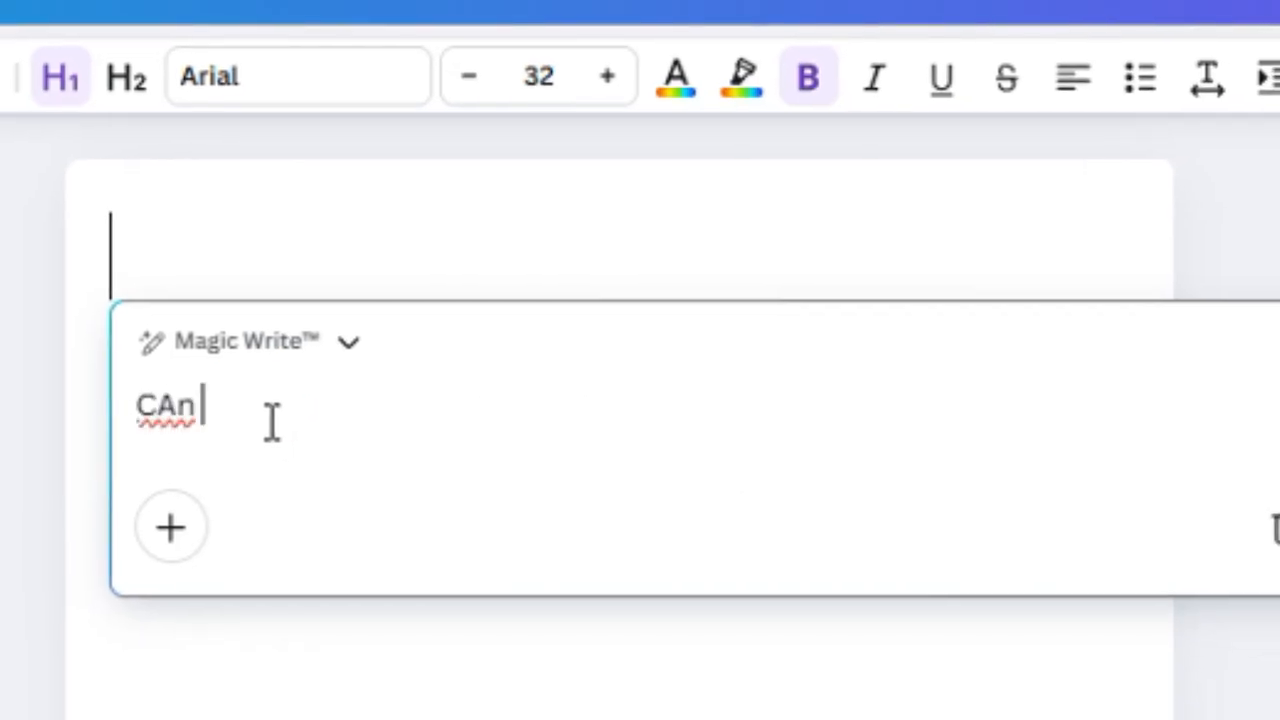
text(ou write a s)
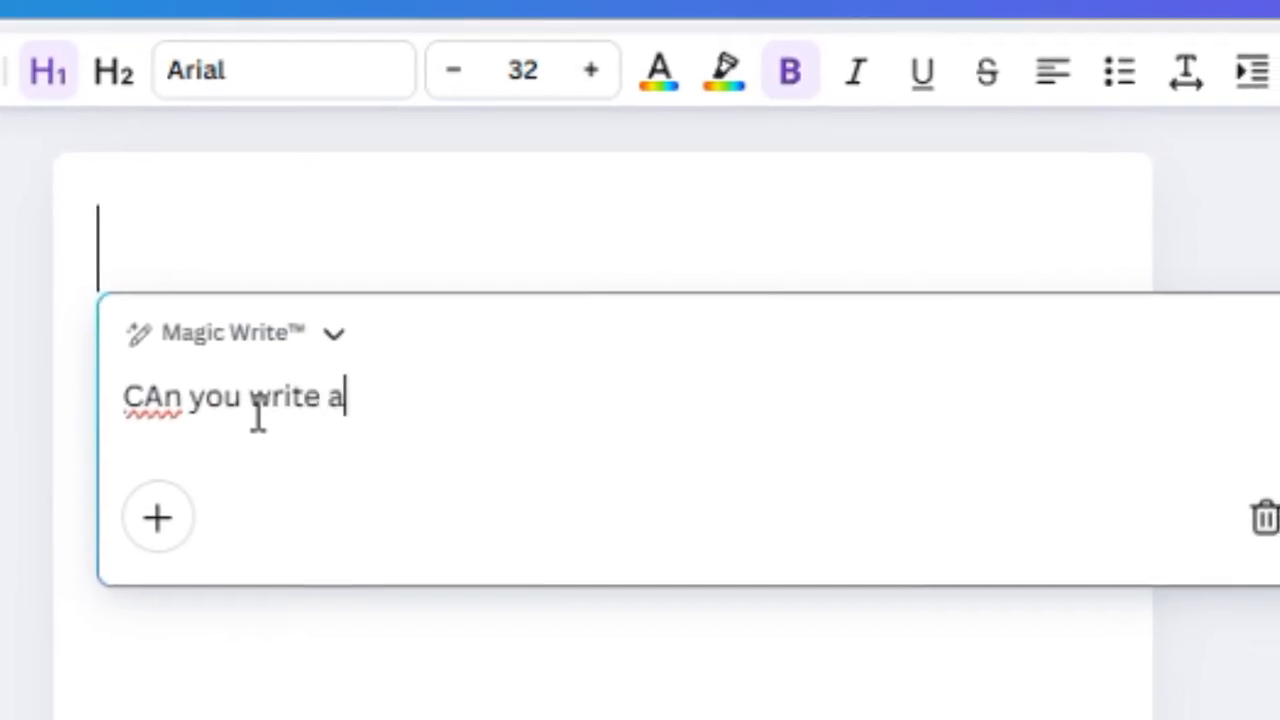
text(imple email a)
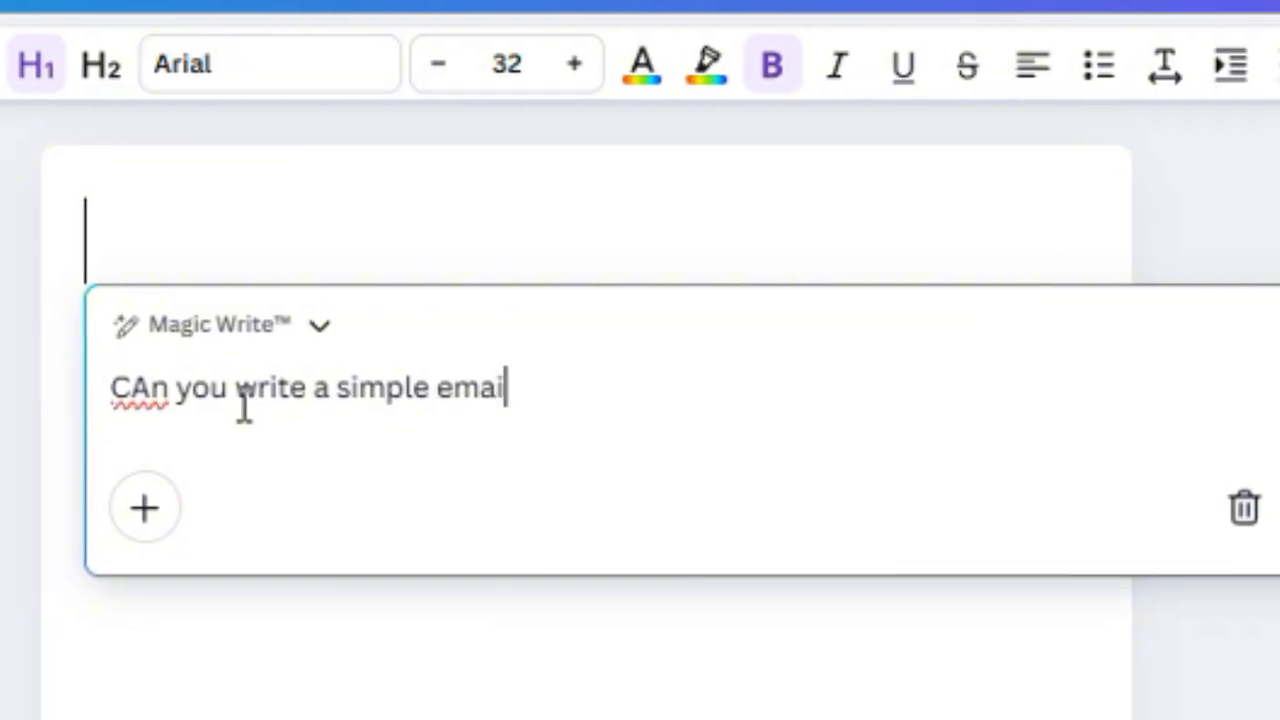
text(ddress to m)
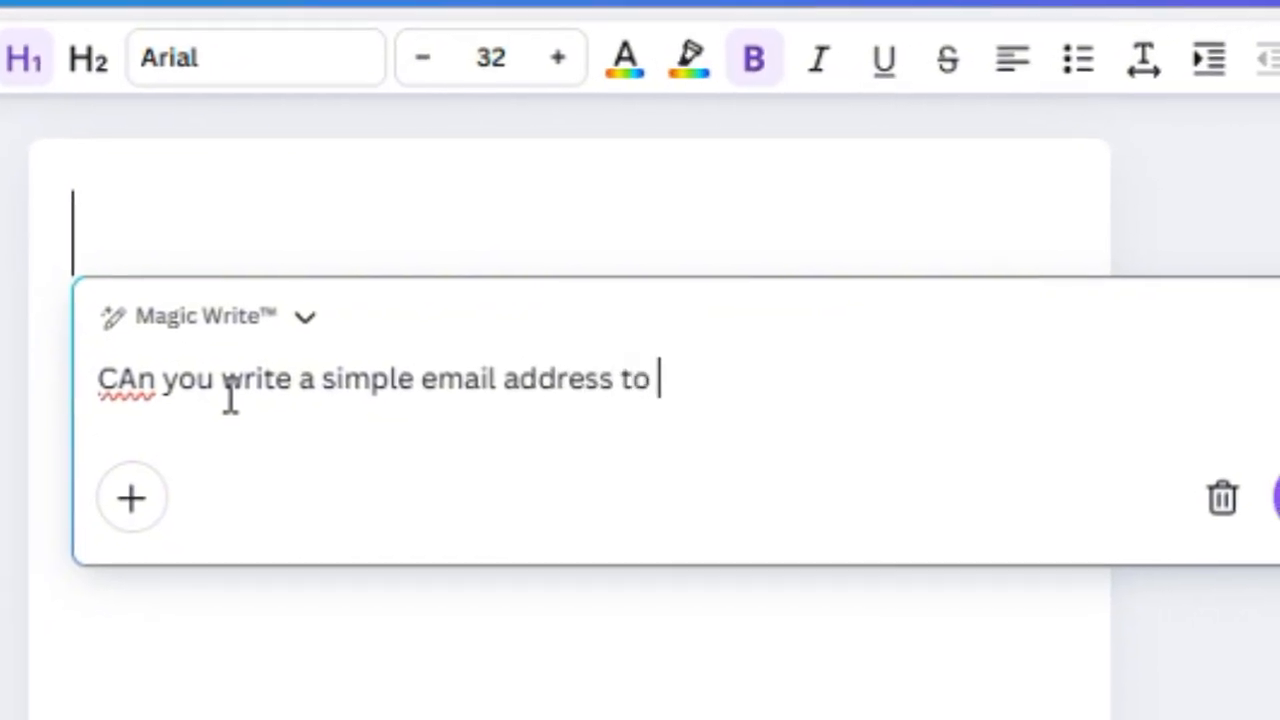
text(y boss )
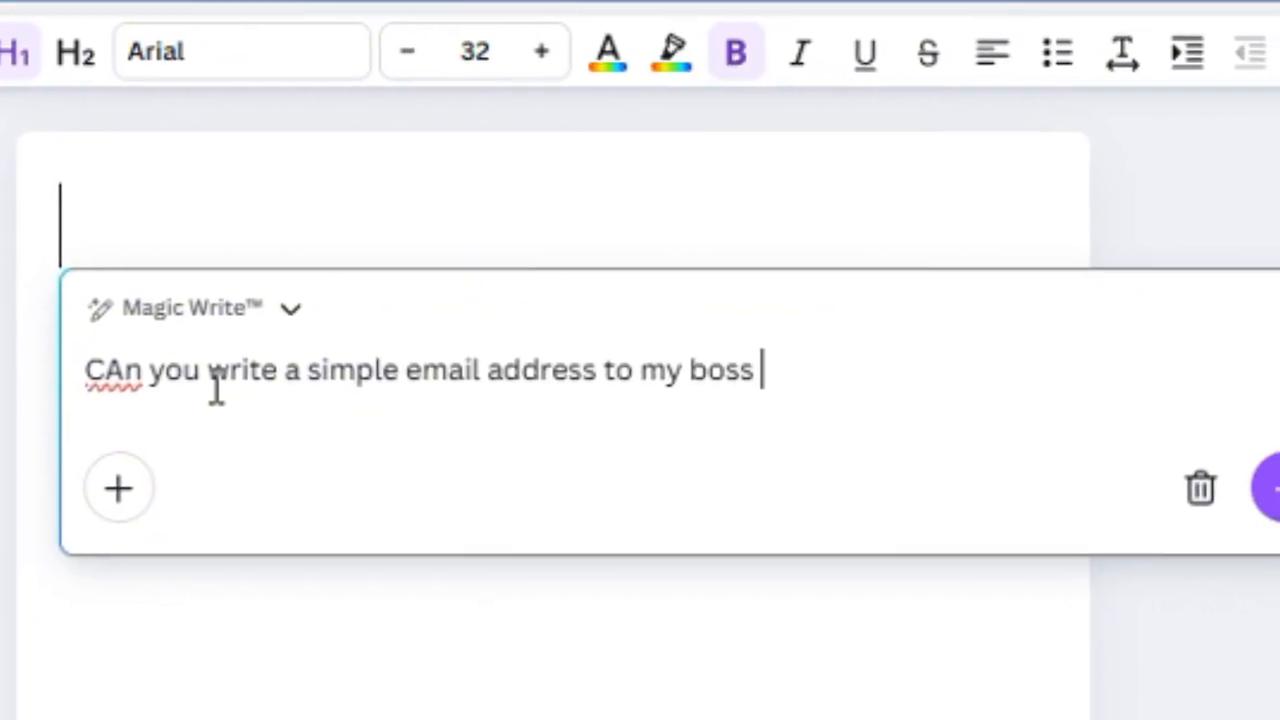
text(make provisions of r)
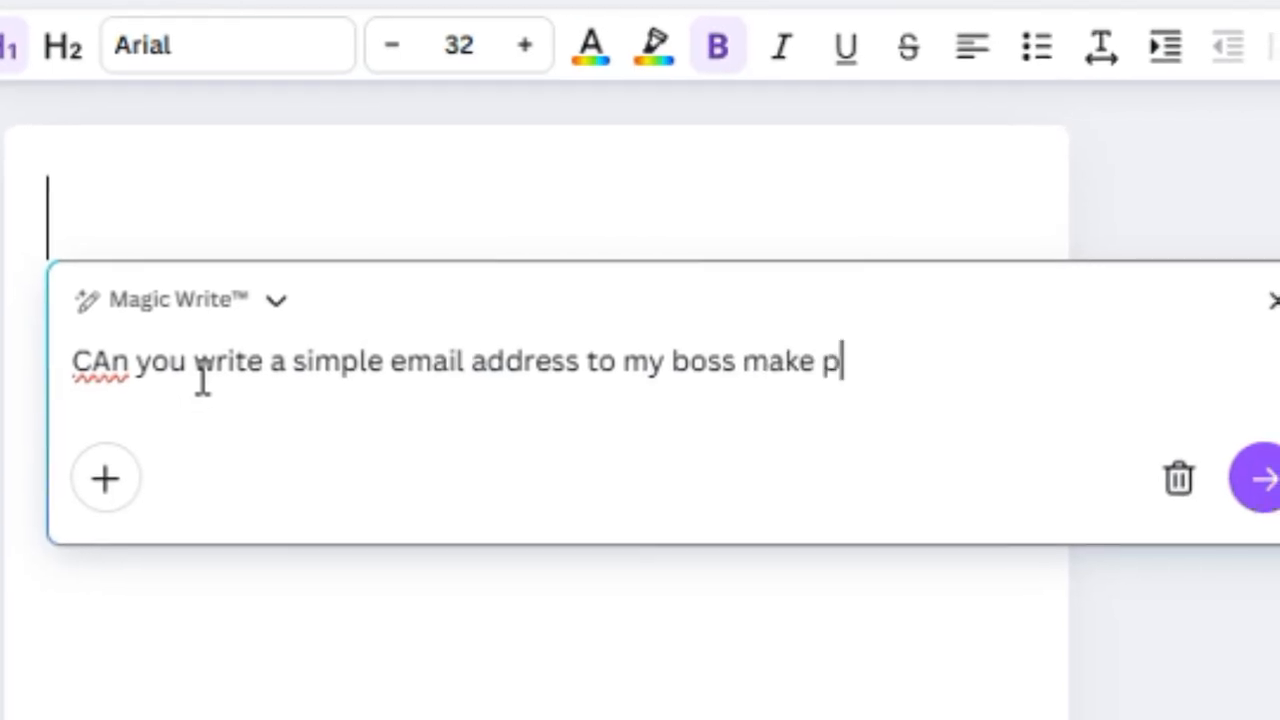
key(BackSpace)
key(BackSpace)
key(BackSpace)
key(BackSpace)
text(for image)
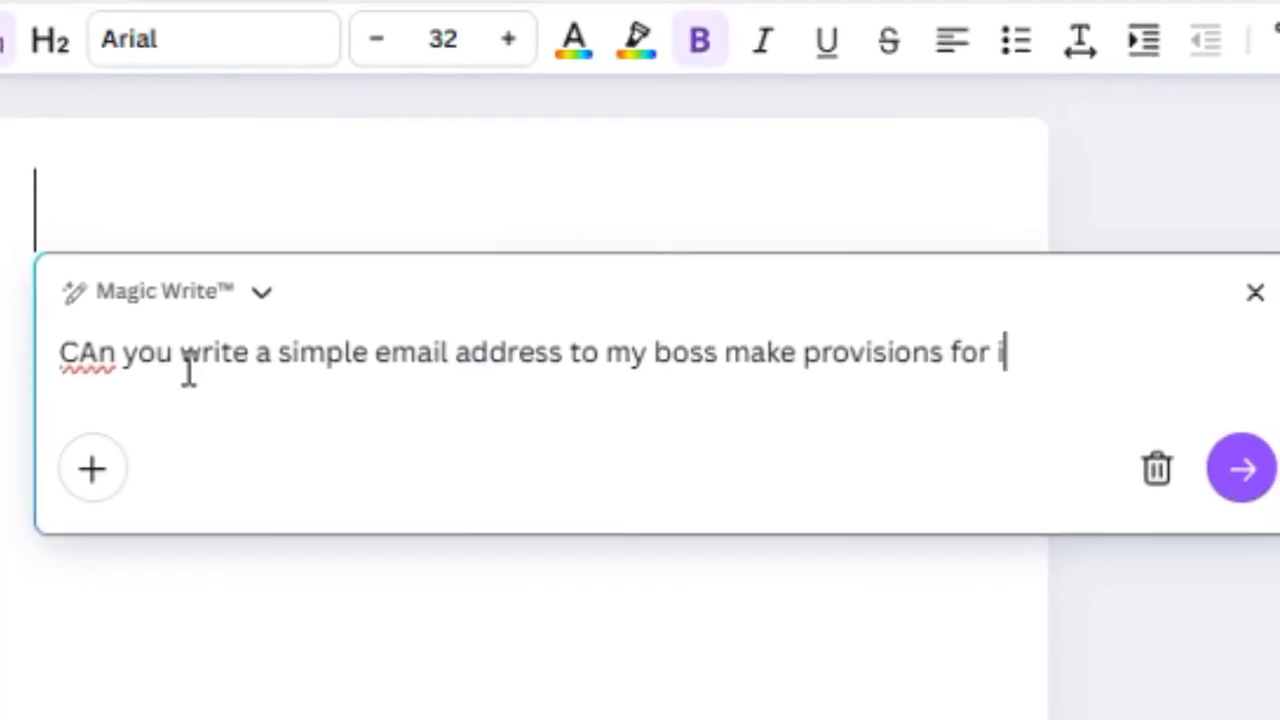
text(s)
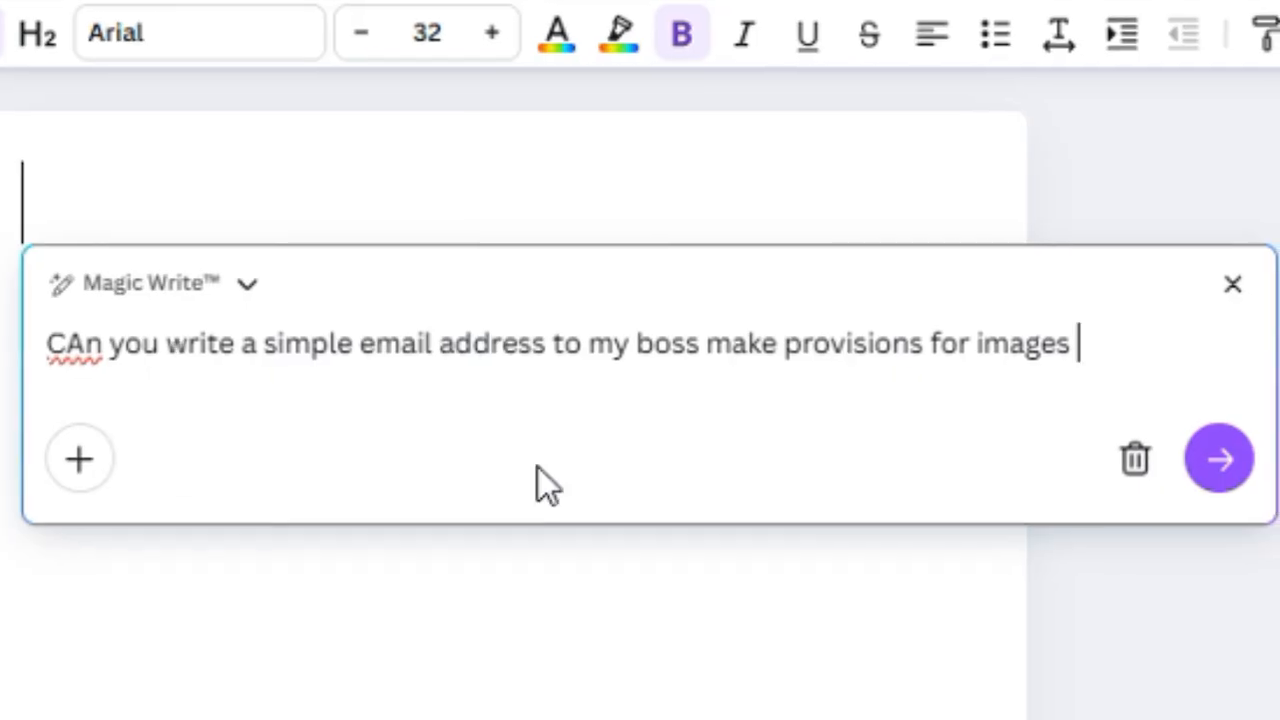
Generate the Magic Write text and insert it into the email
click(1222, 460)
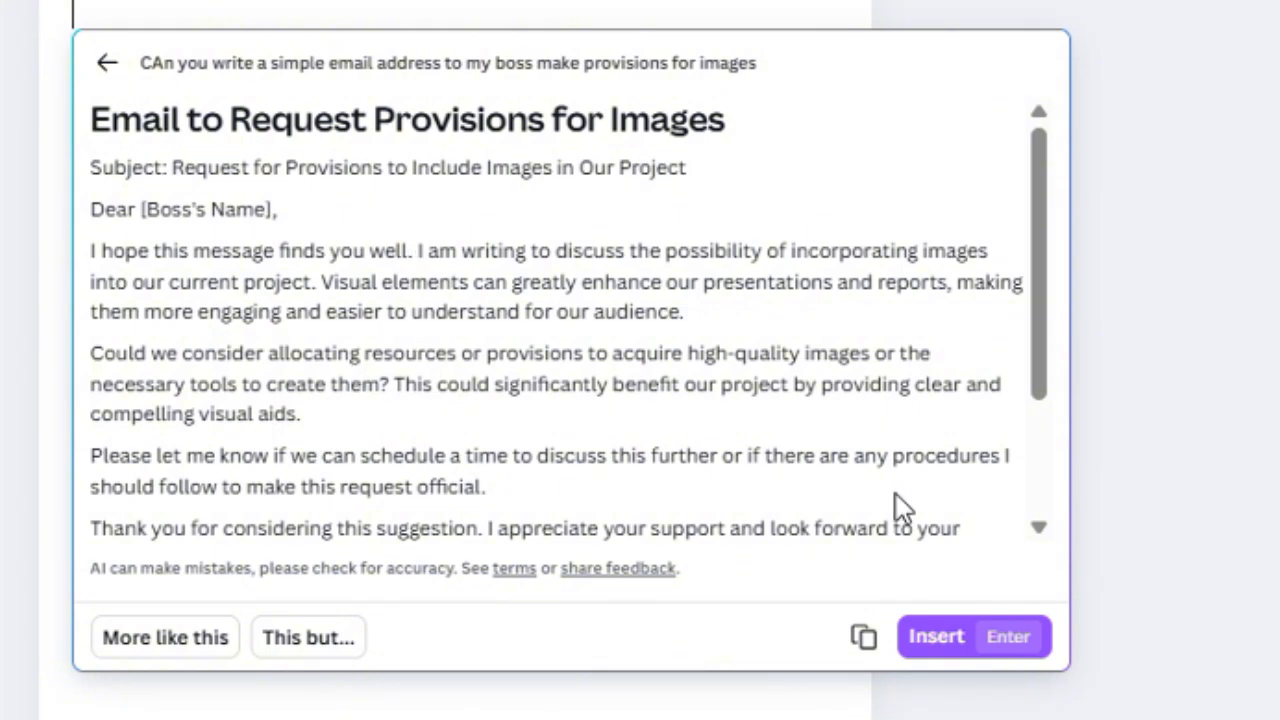
click(962, 644)
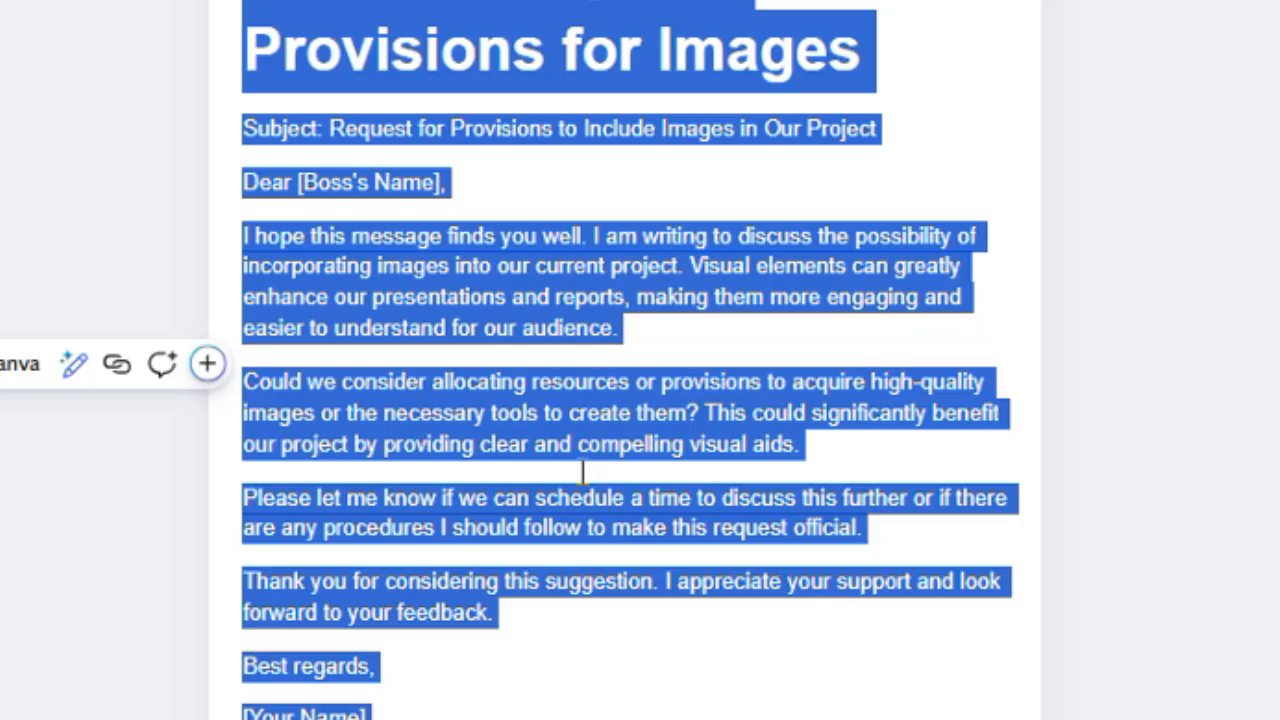
click(582, 474)
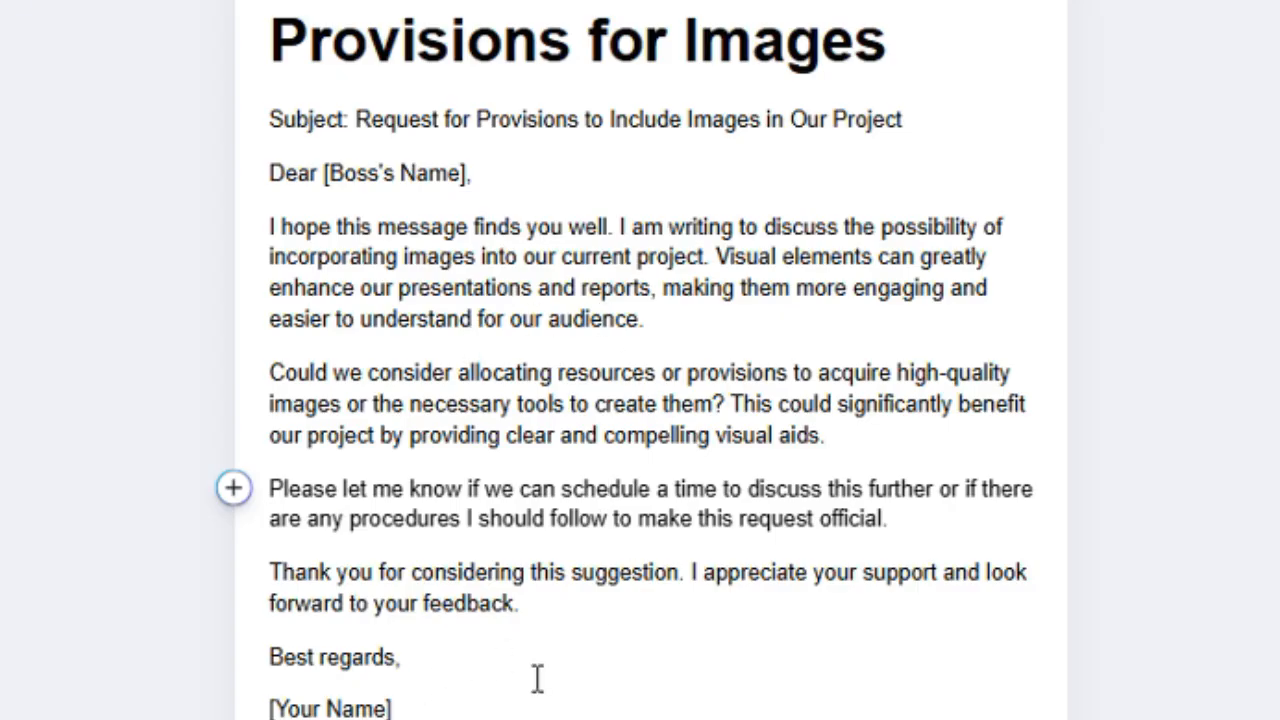
Add an empty line after the paragraph ending "easier to understand for our audience." and insert a page break there
scroll(523, 560, up, 1)
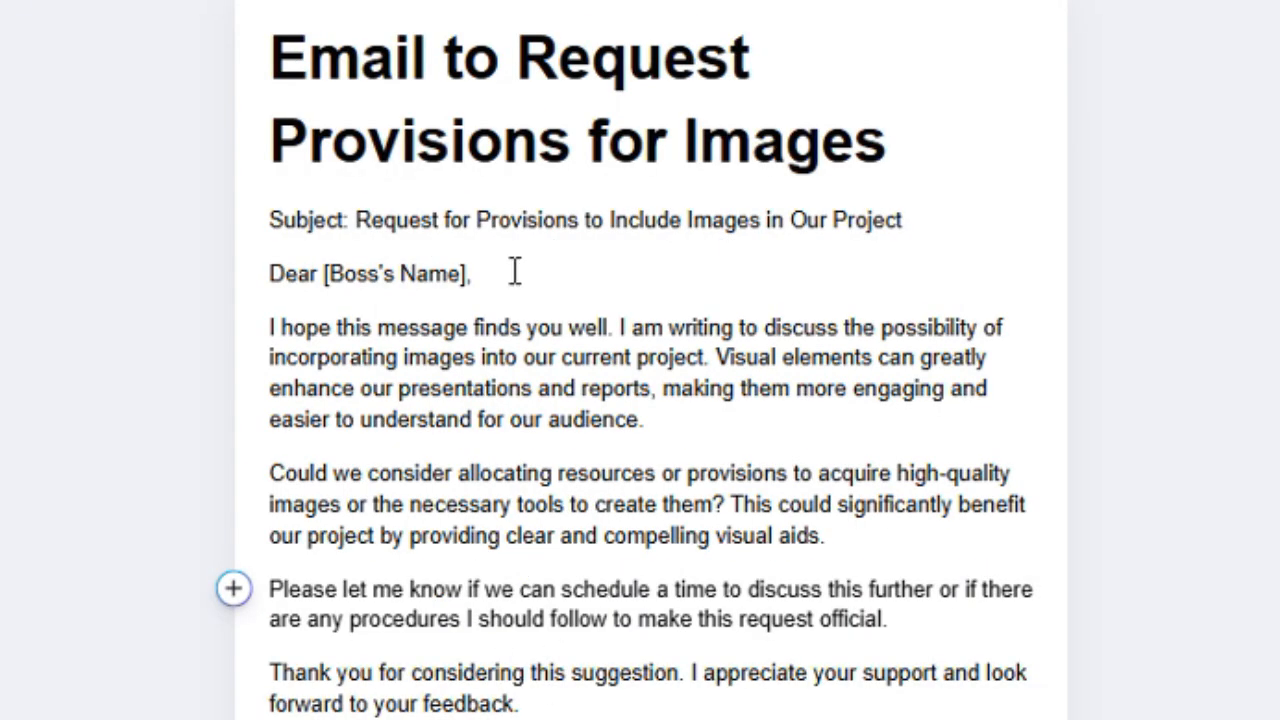
click(645, 420)
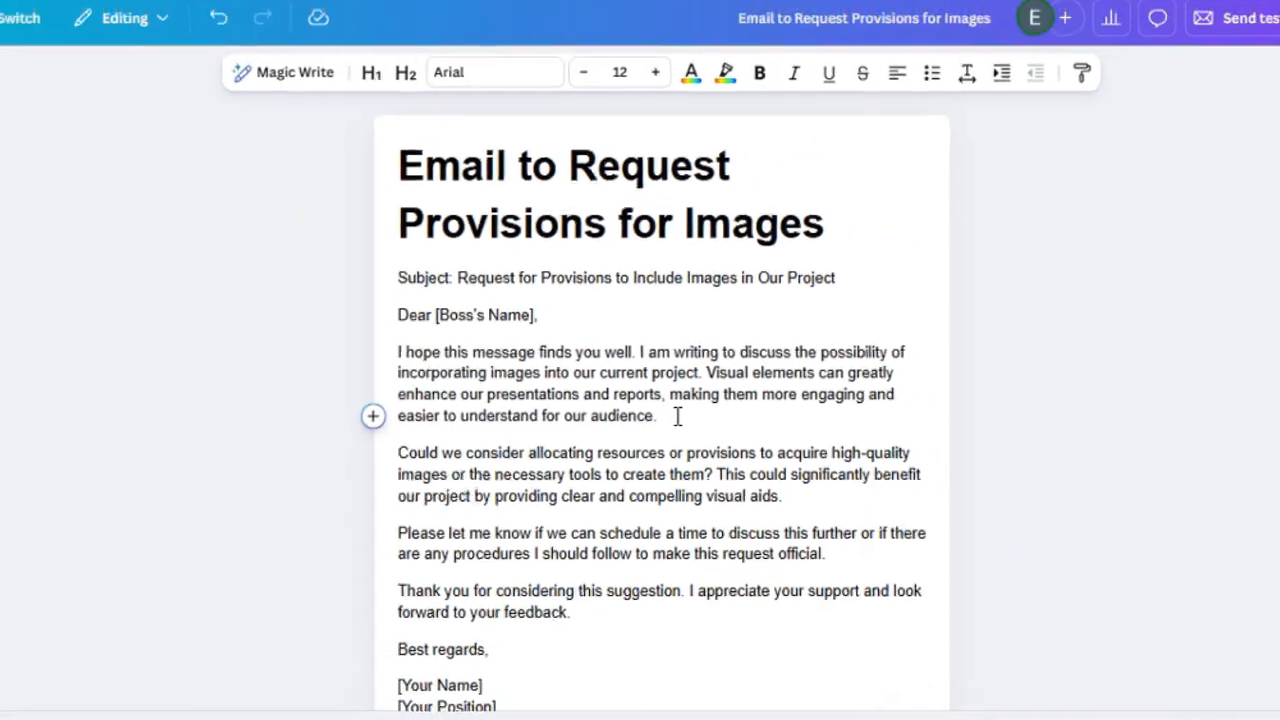
key(Return)
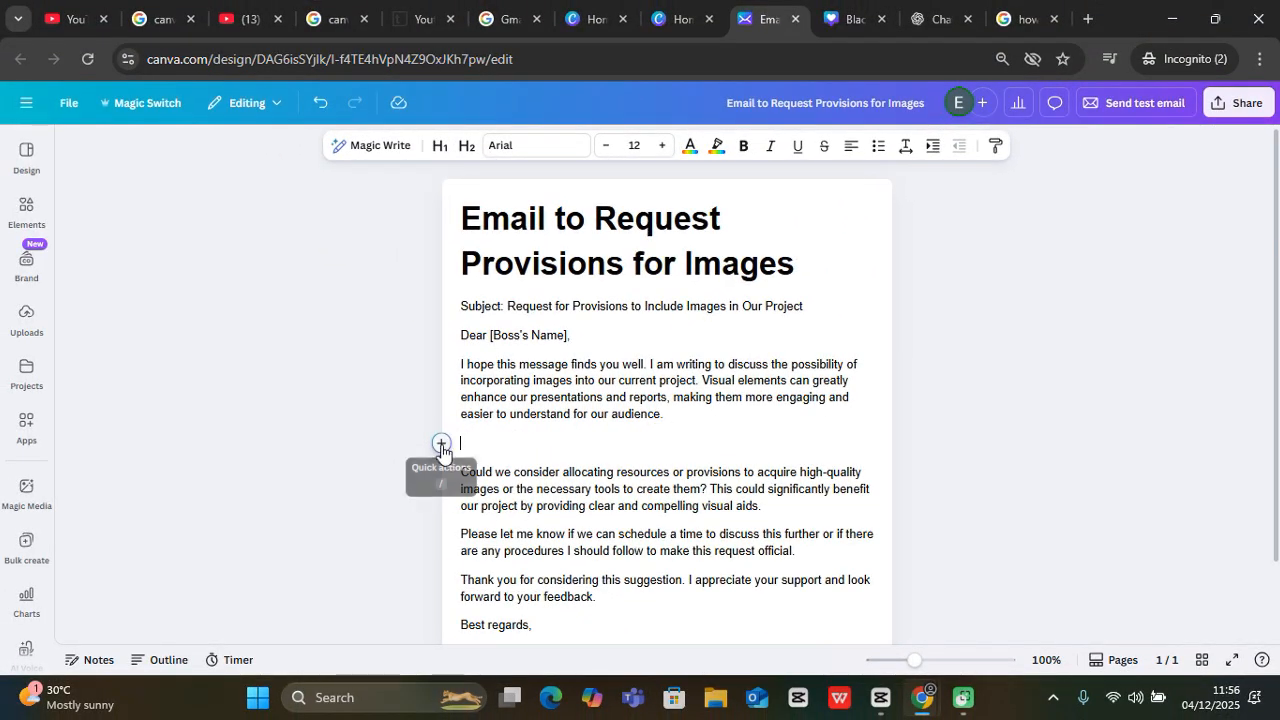
click(441, 445)
scroll(537, 591, down, 5)
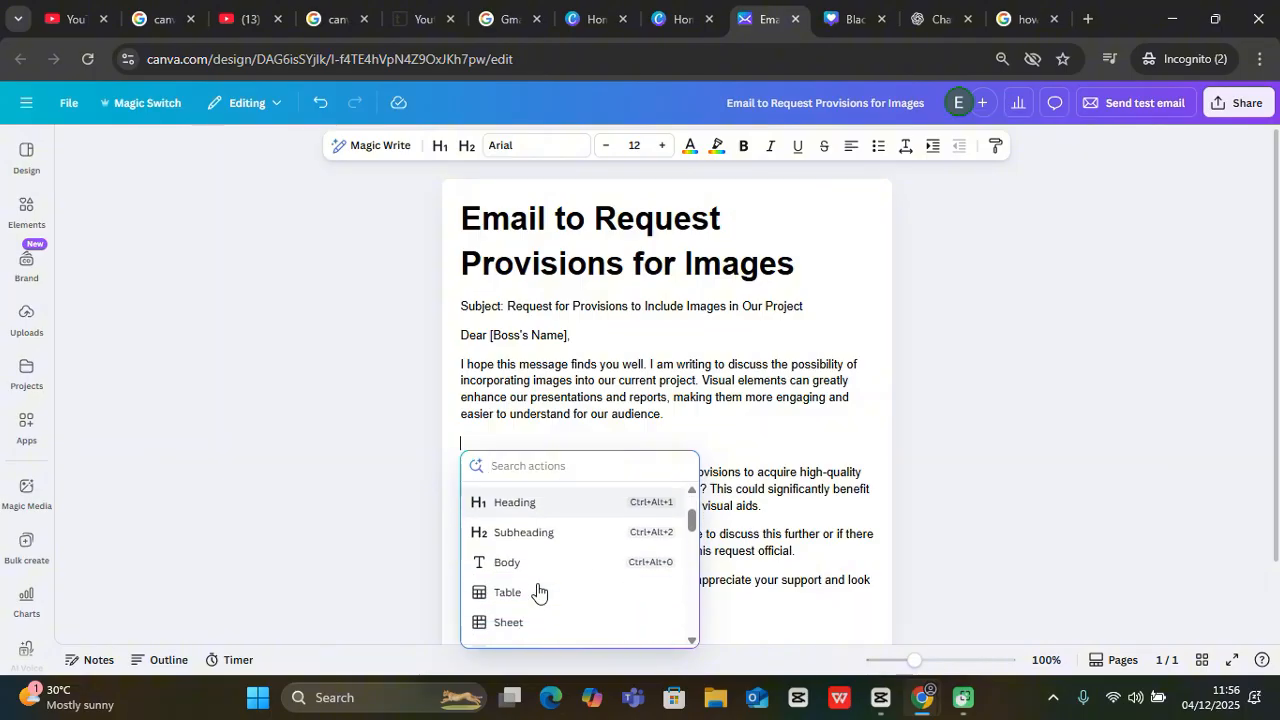
click(536, 516)
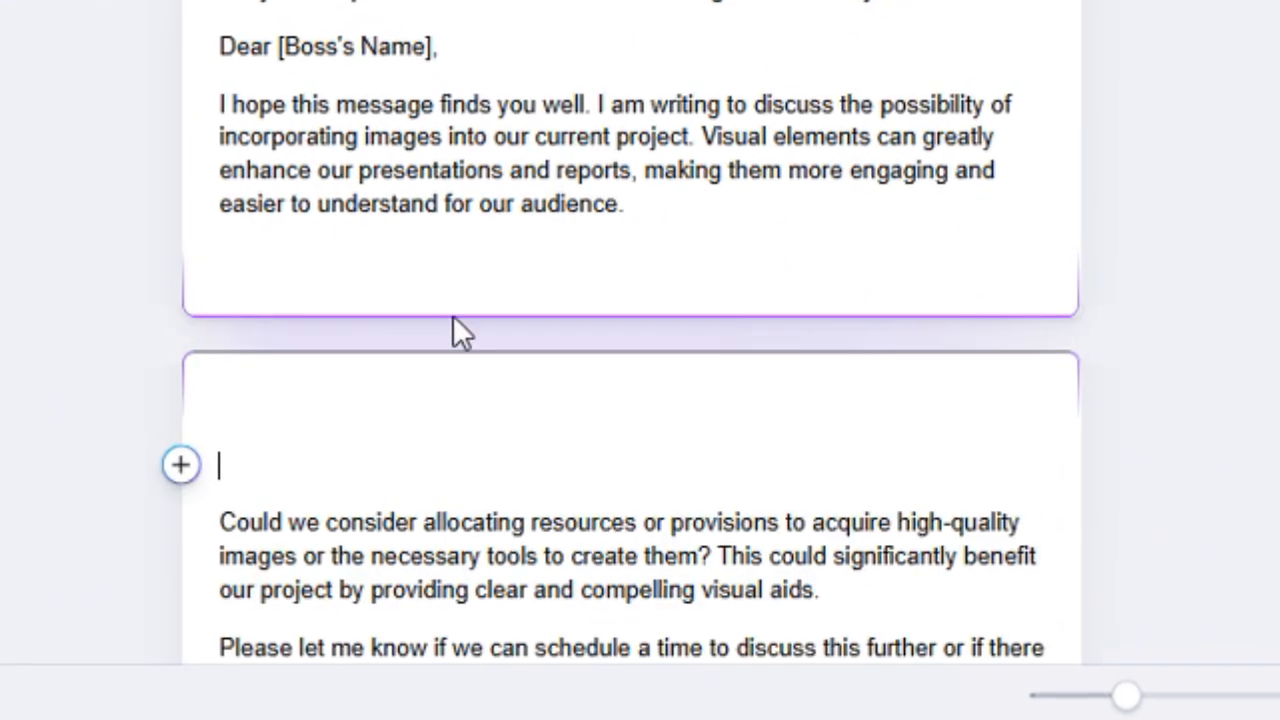
Add an empty line after the paragraph ending "easier to understand for our audience." and insert the stock photo of a man in a navy suit there
click(658, 208)
key(Return)
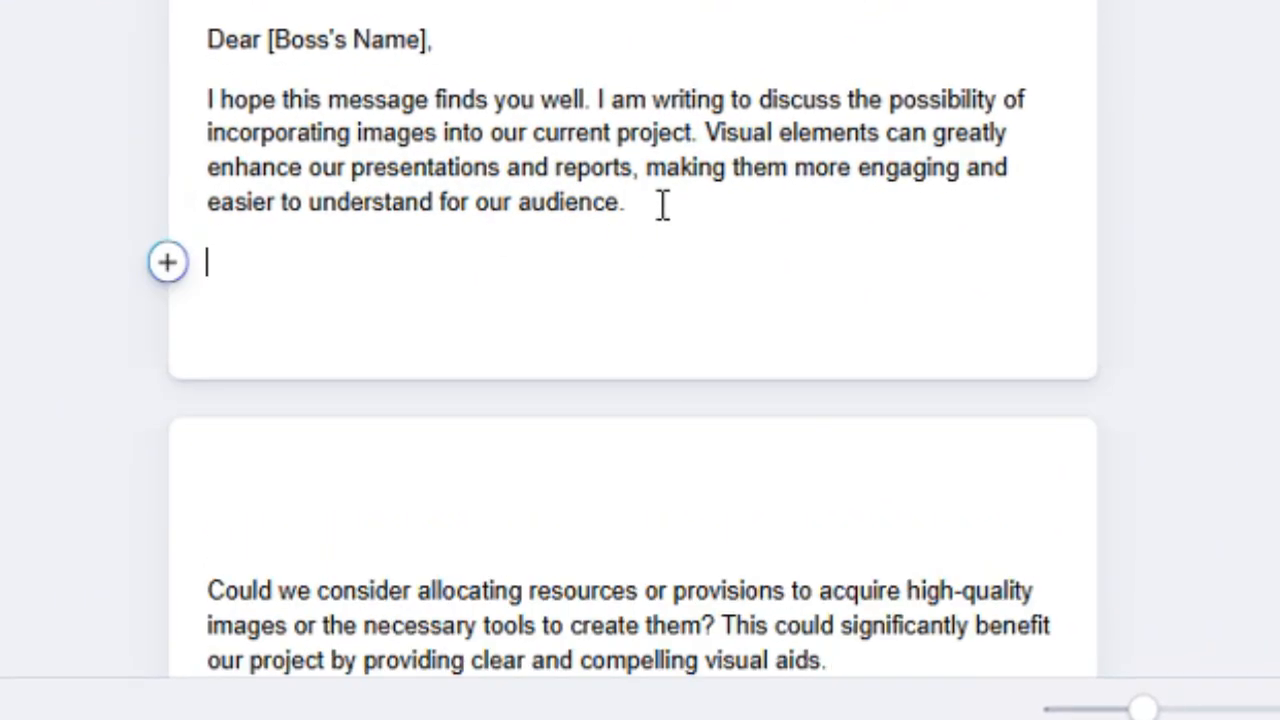
click(166, 262)
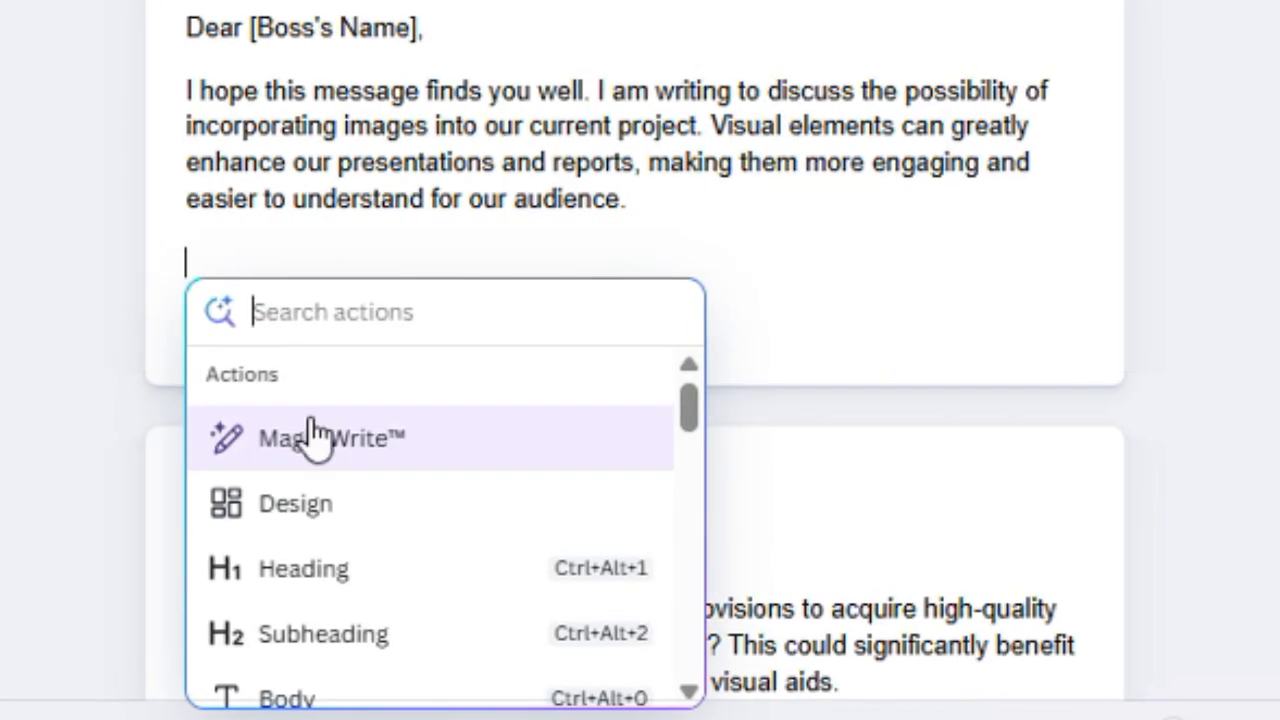
scroll(313, 432, down, 5)
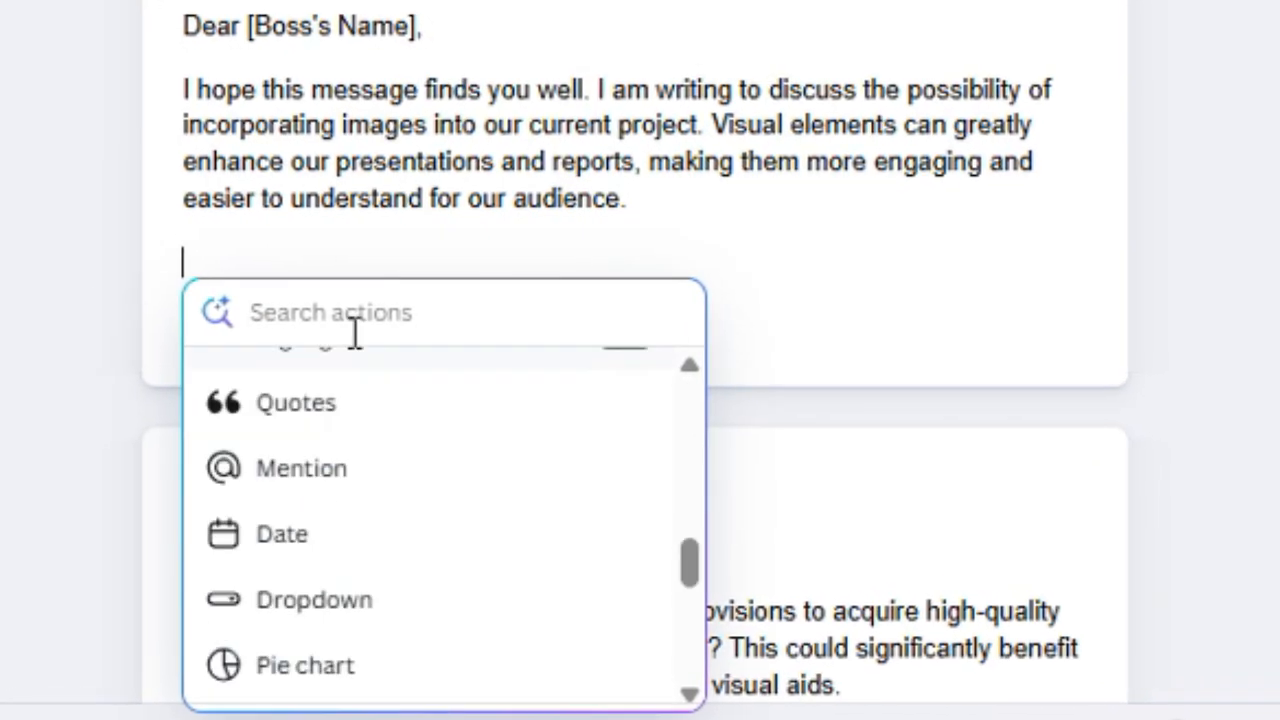
text(photo)
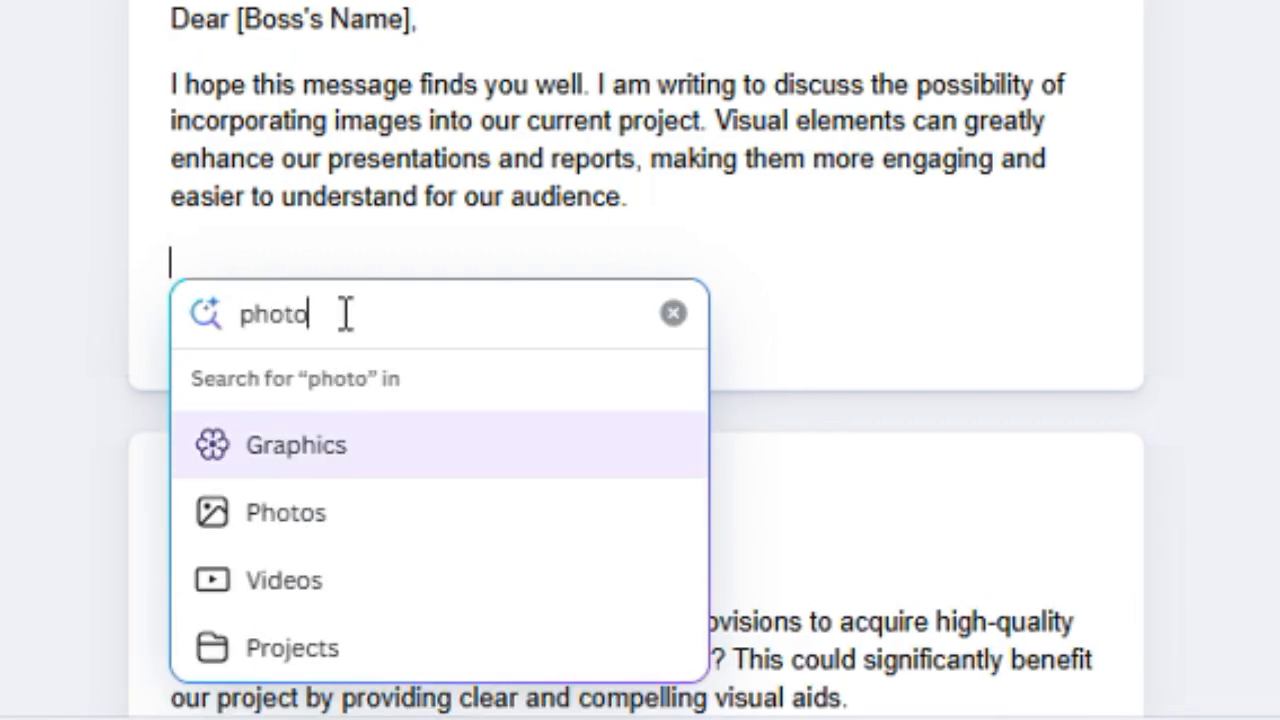
click(300, 515)
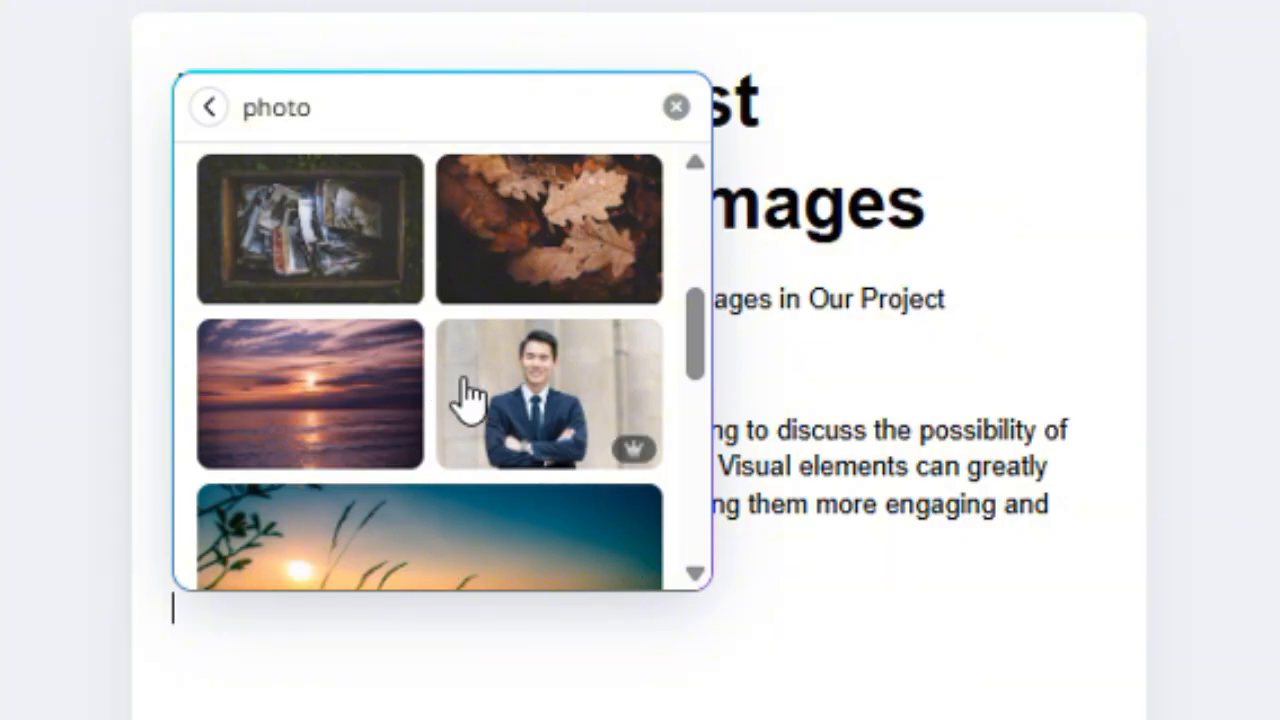
click(549, 420)
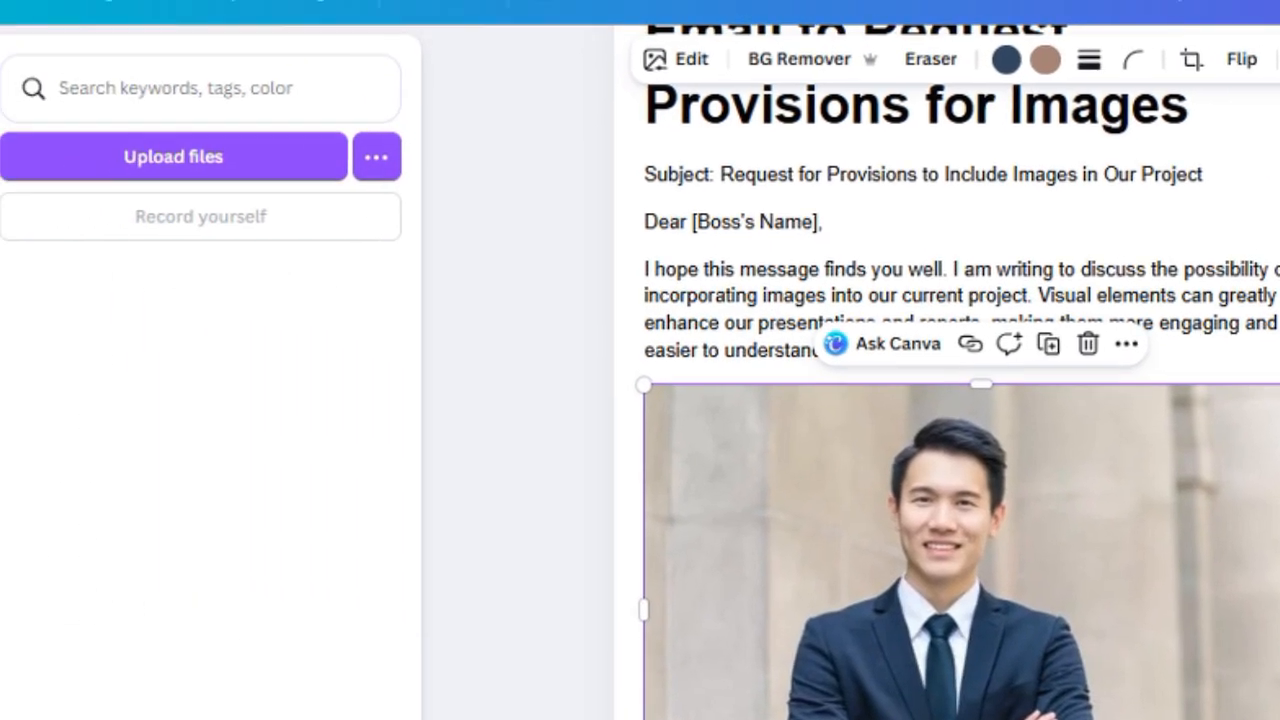
Search the elements for "photo of a lion" and replace the man's photo in the email with the roaring lion photo
click(48, 186)
click(243, 106)
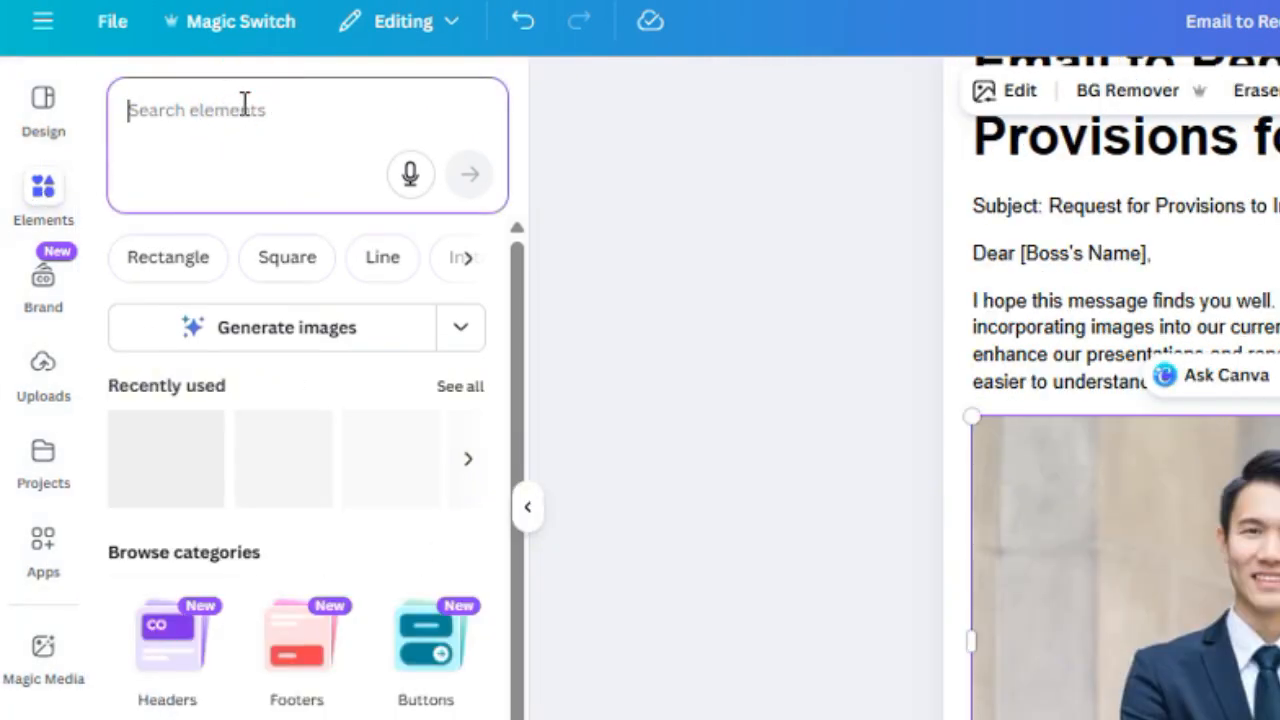
text(photo )
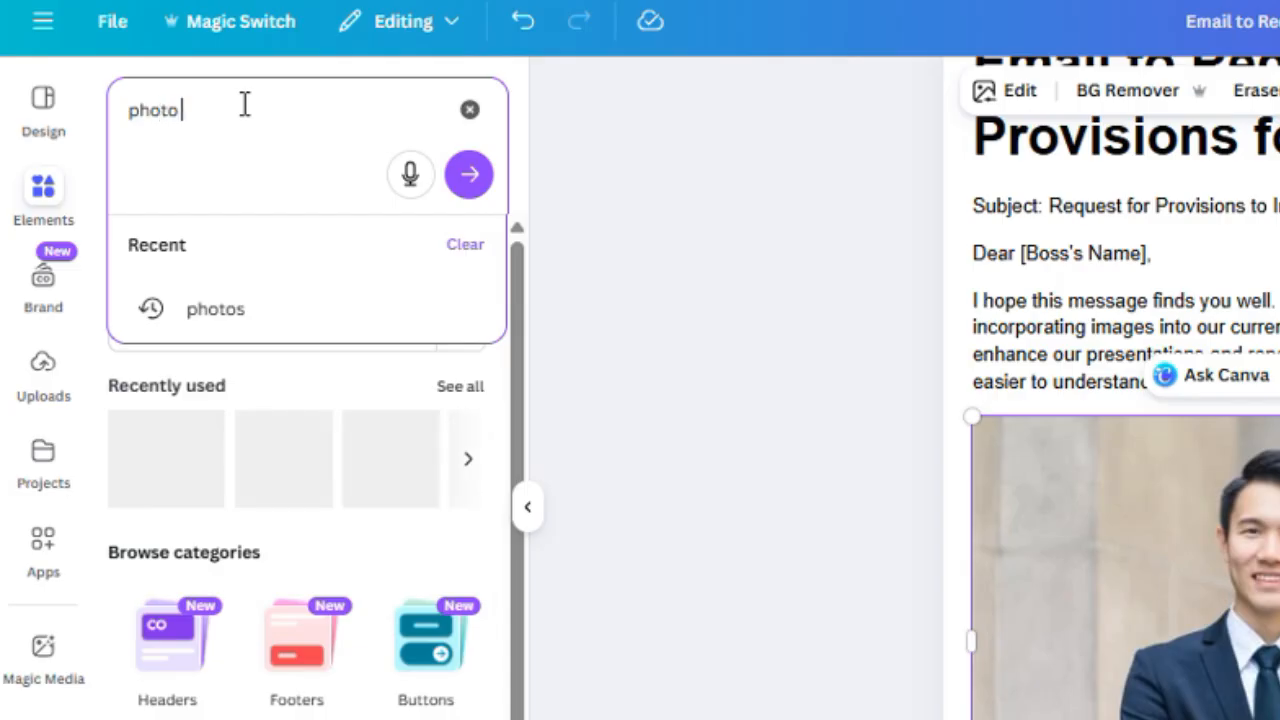
text(of a lion)
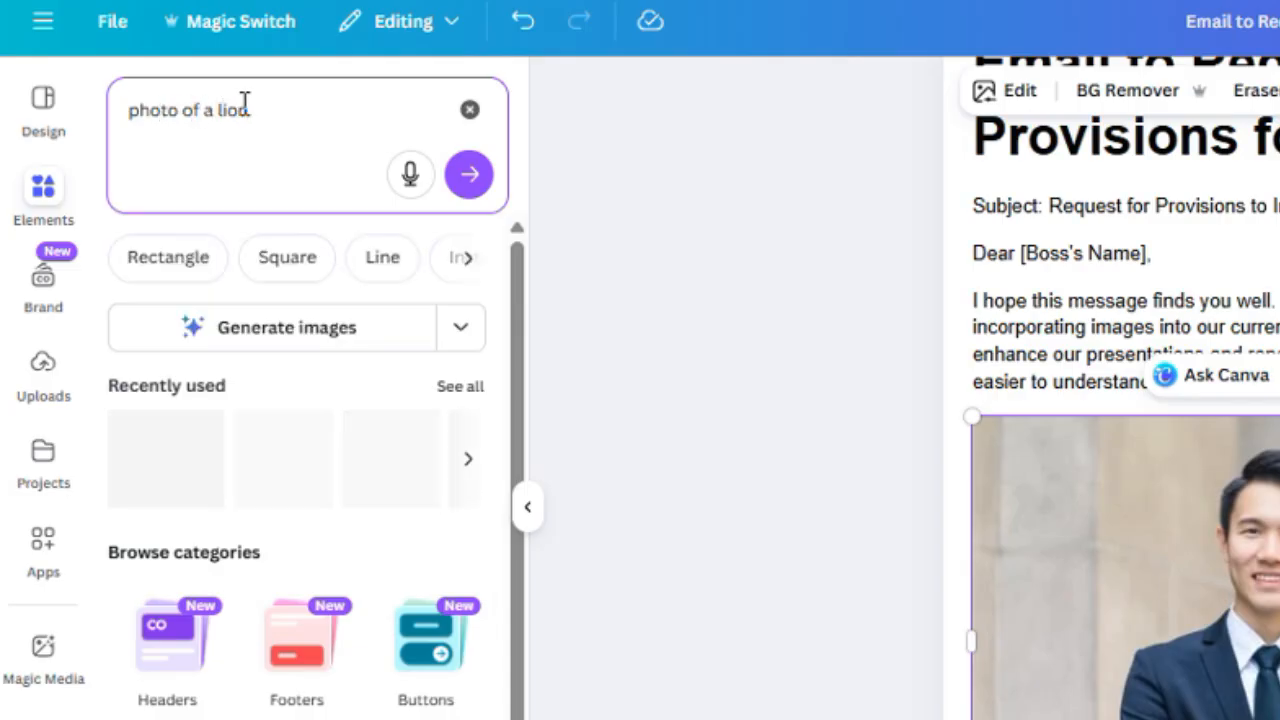
click(470, 174)
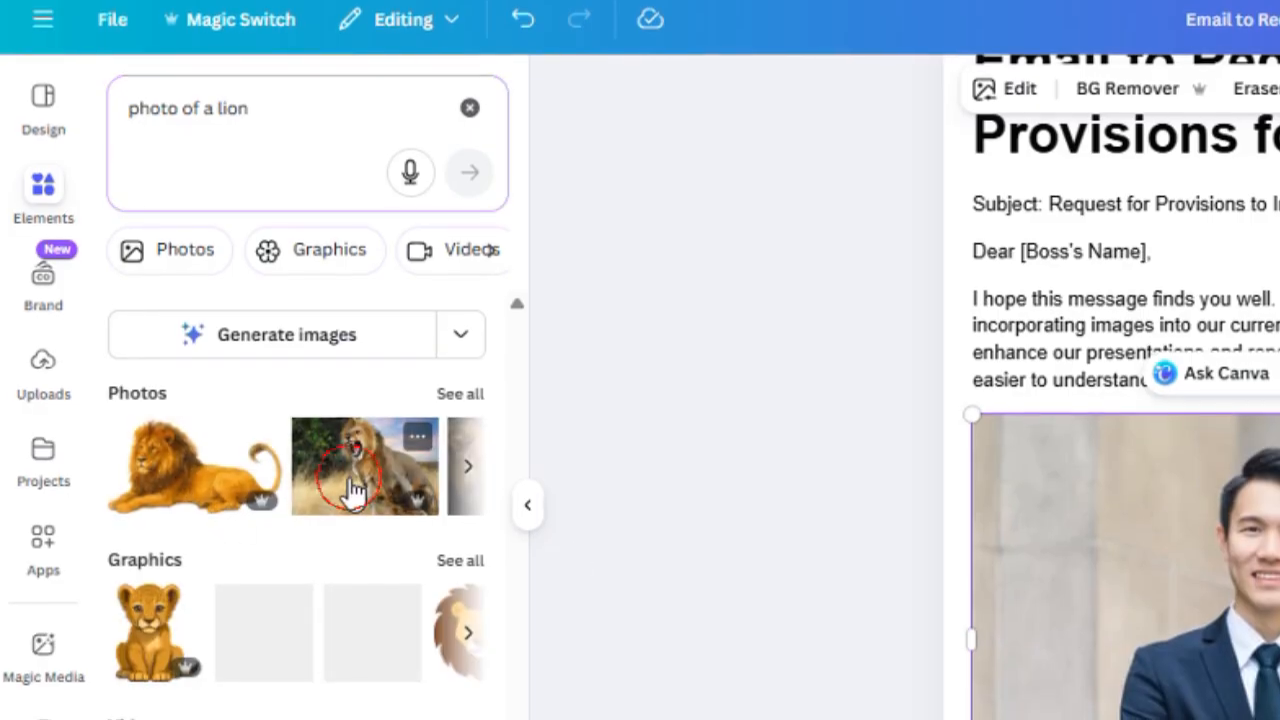
drag(352, 488, 1105, 662)
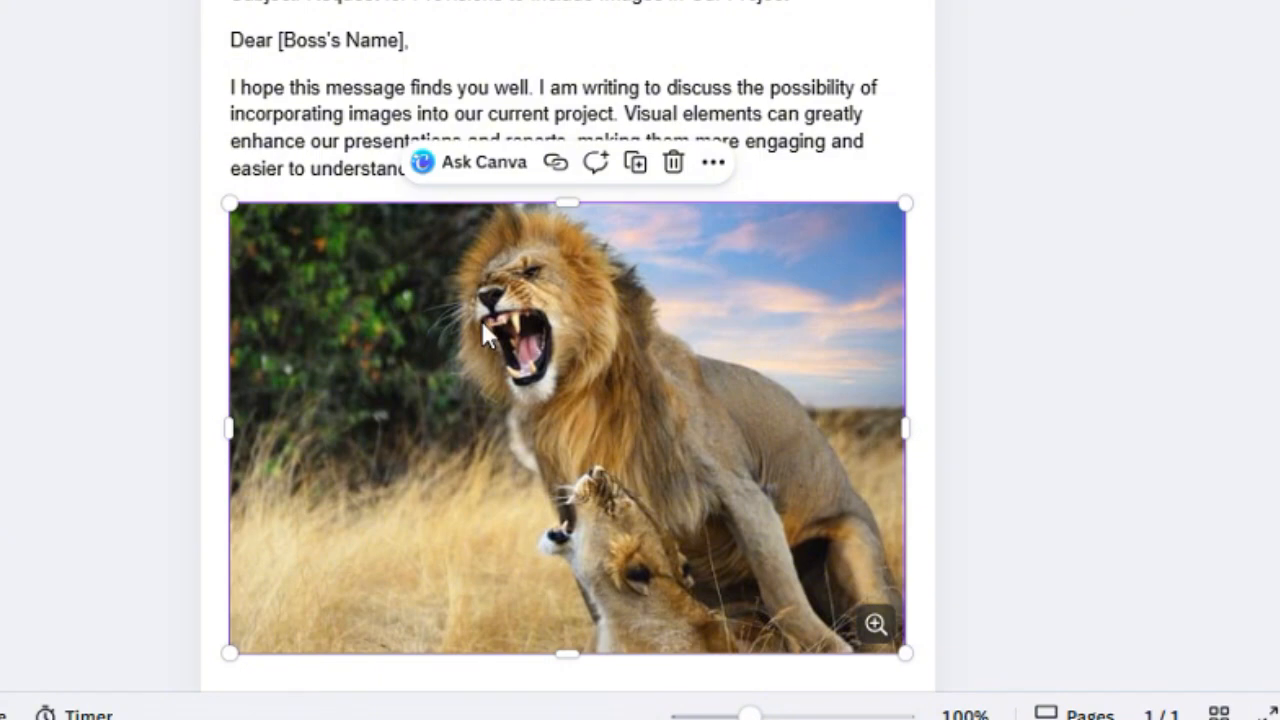
click(493, 42)
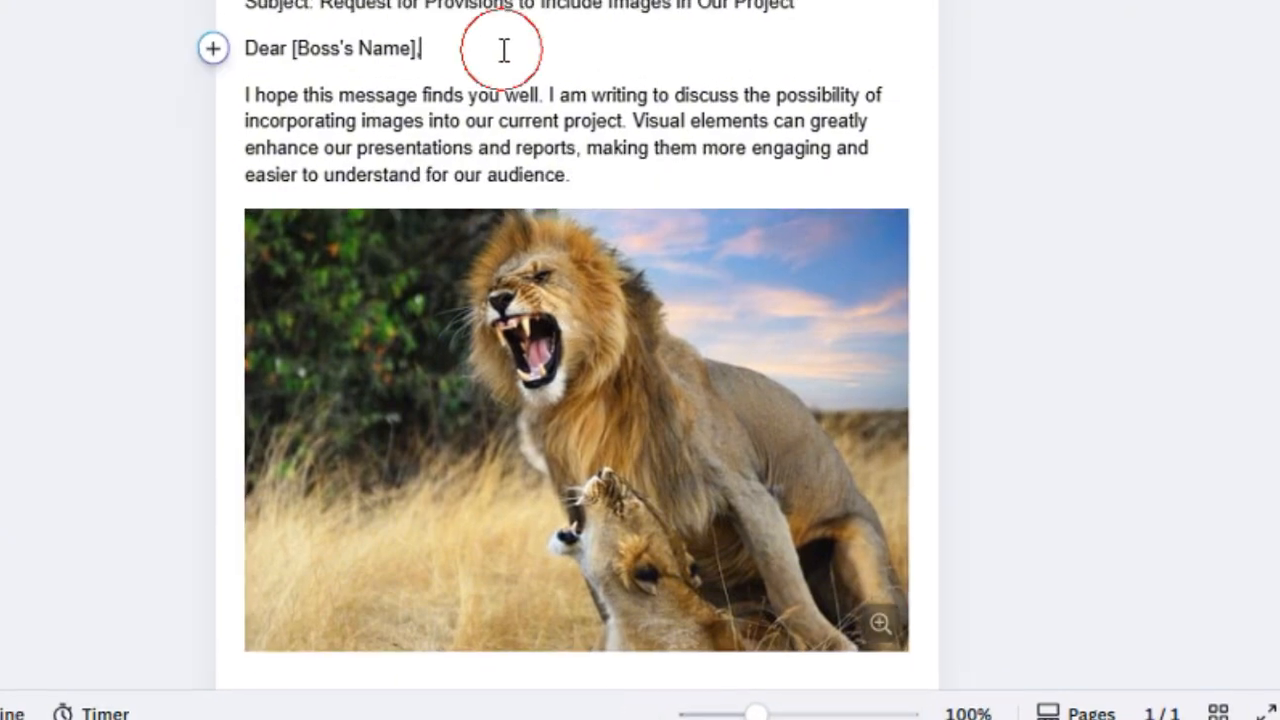
Add two empty lines after the paragraph ending "make this request official." and insert a bar chart there
scroll(520, 65, down, 5)
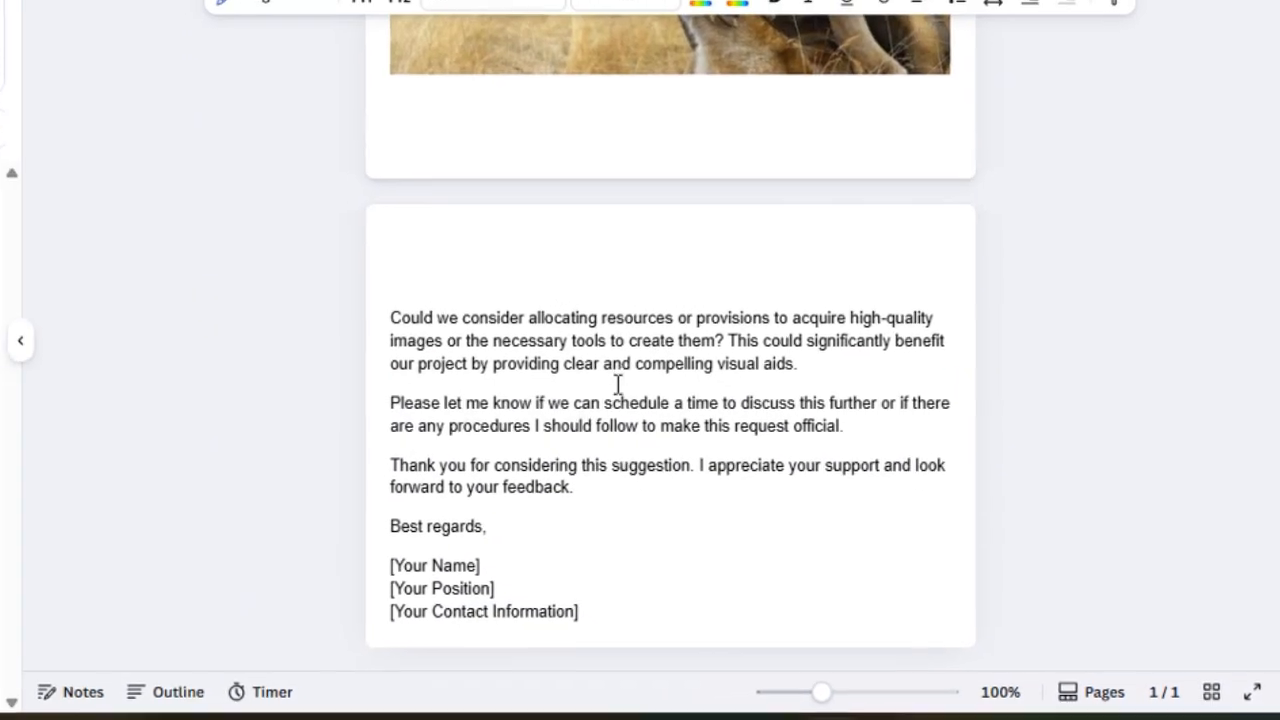
click(835, 417)
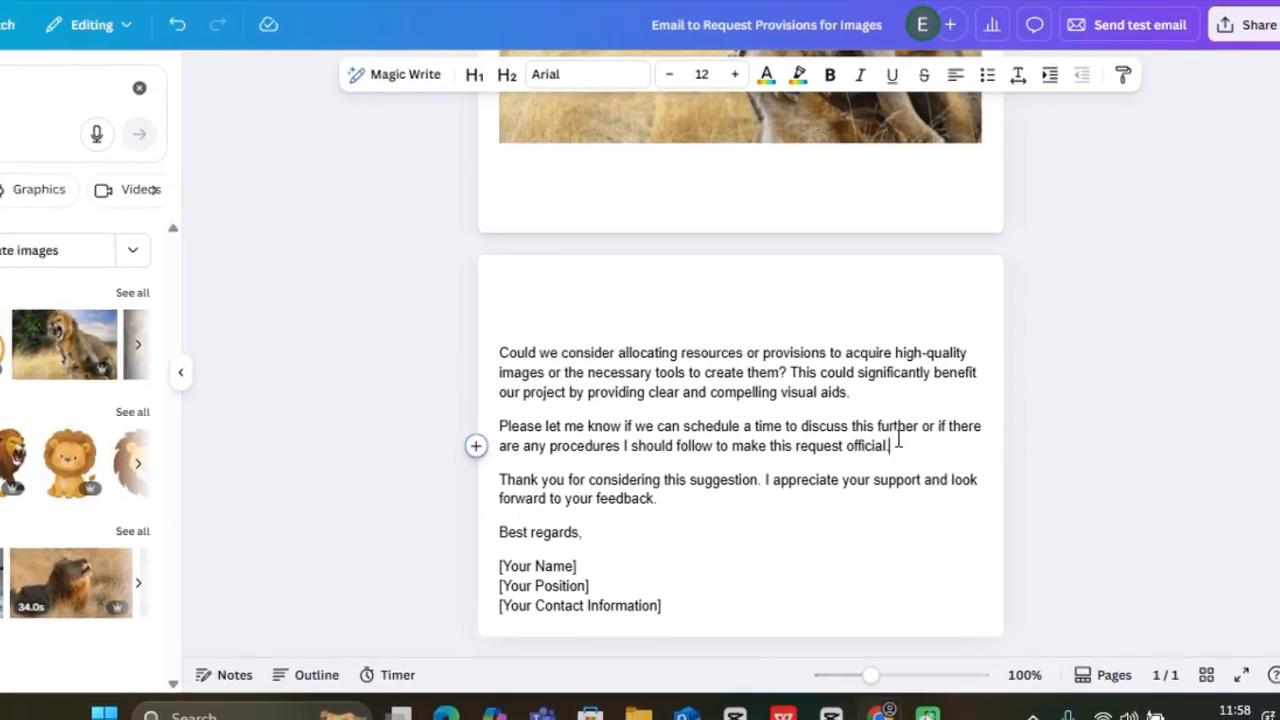
key(Return)
key(Return)
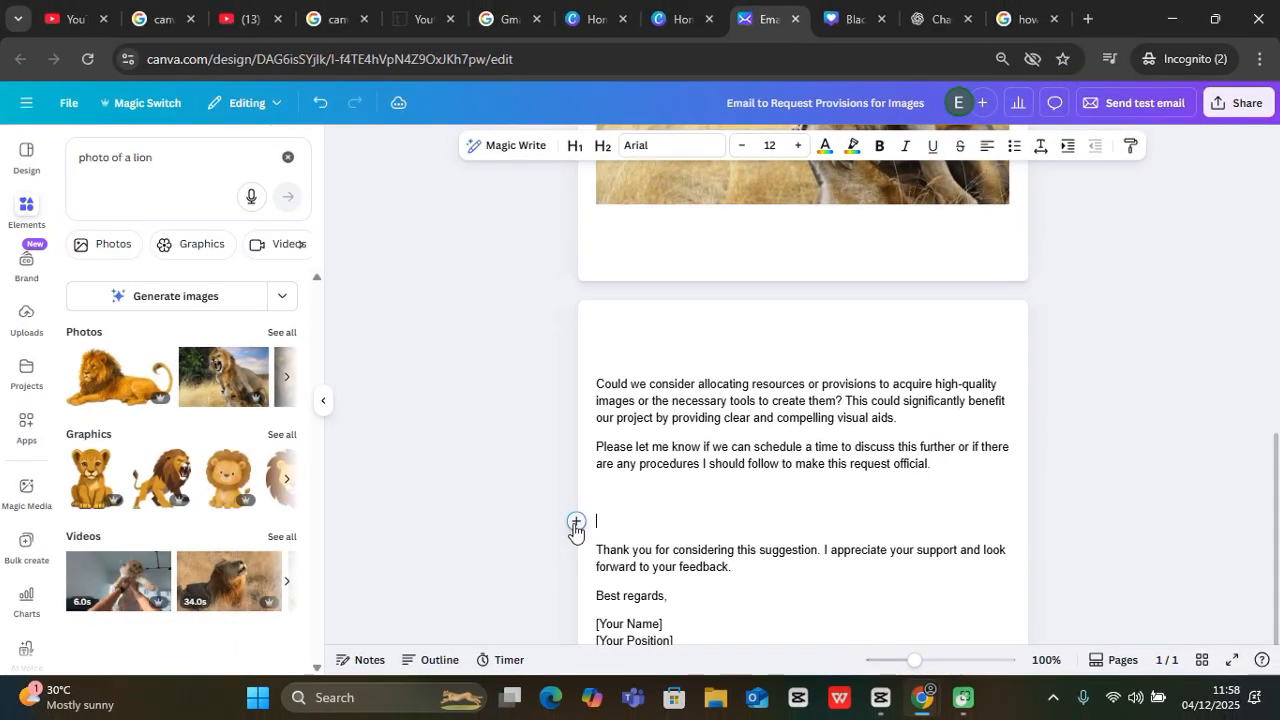
click(575, 522)
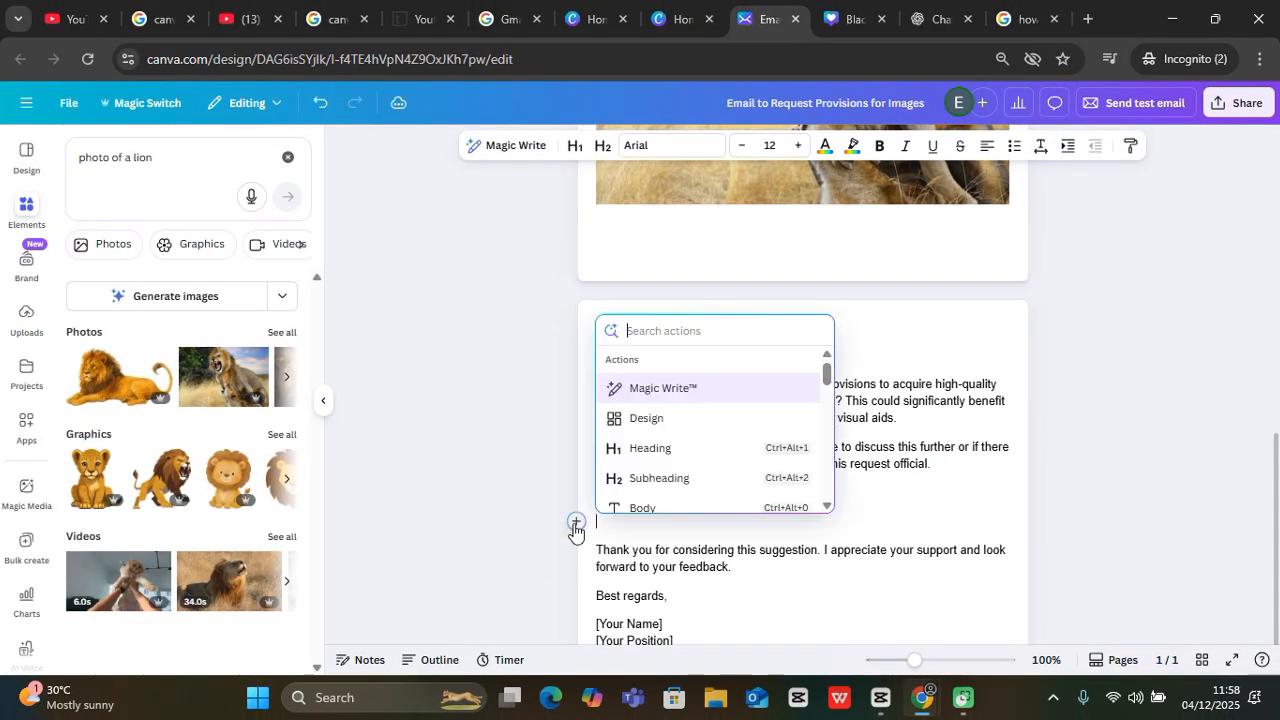
scroll(696, 471, down, 6)
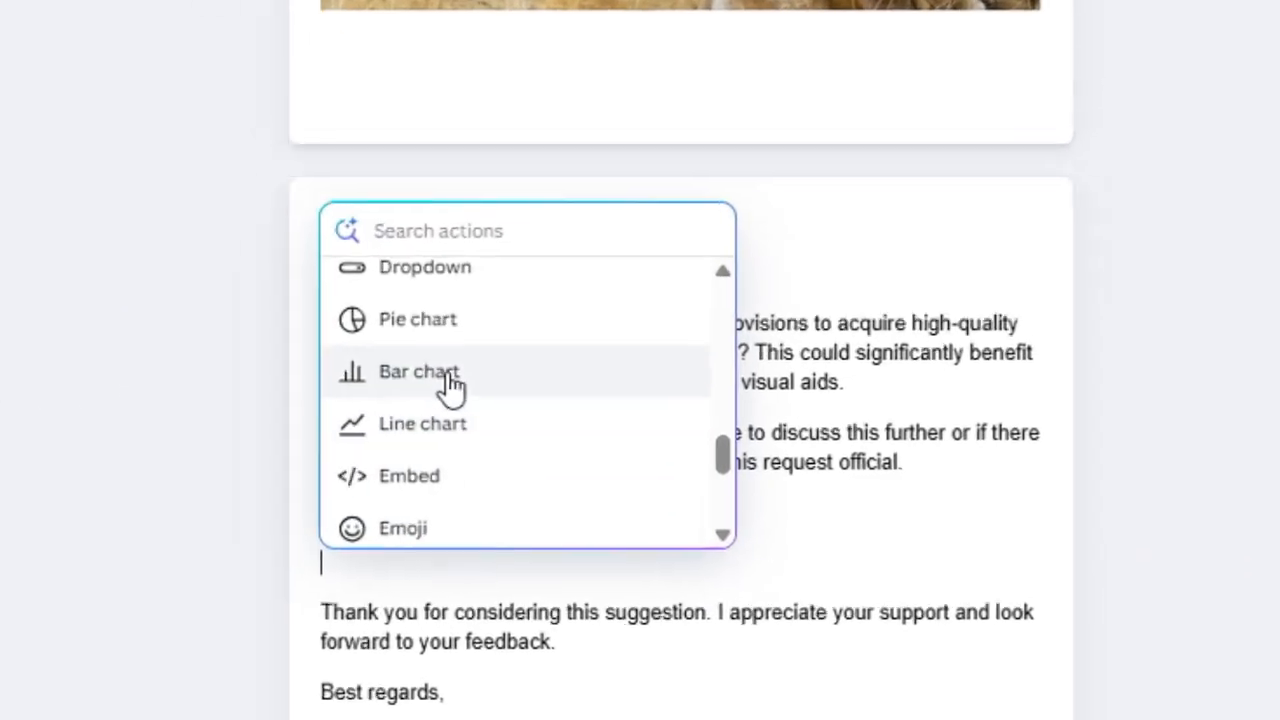
click(610, 403)
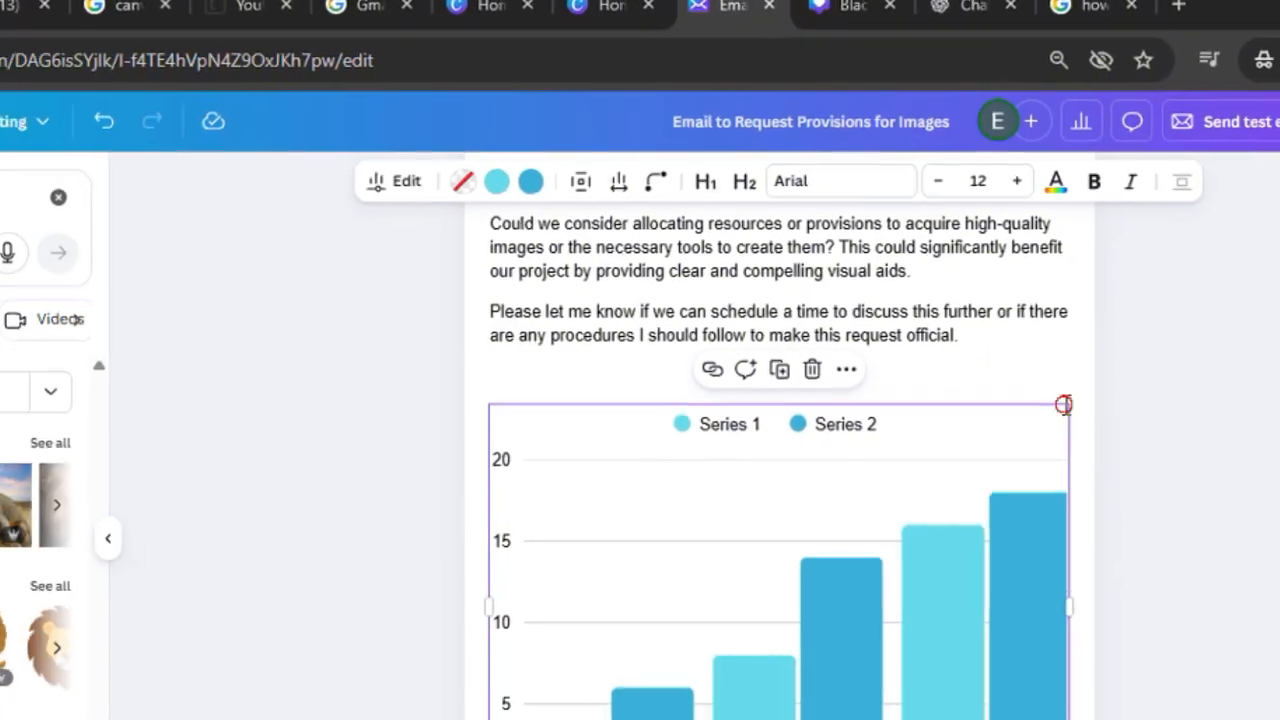
scroll(920, 632, down, 1)
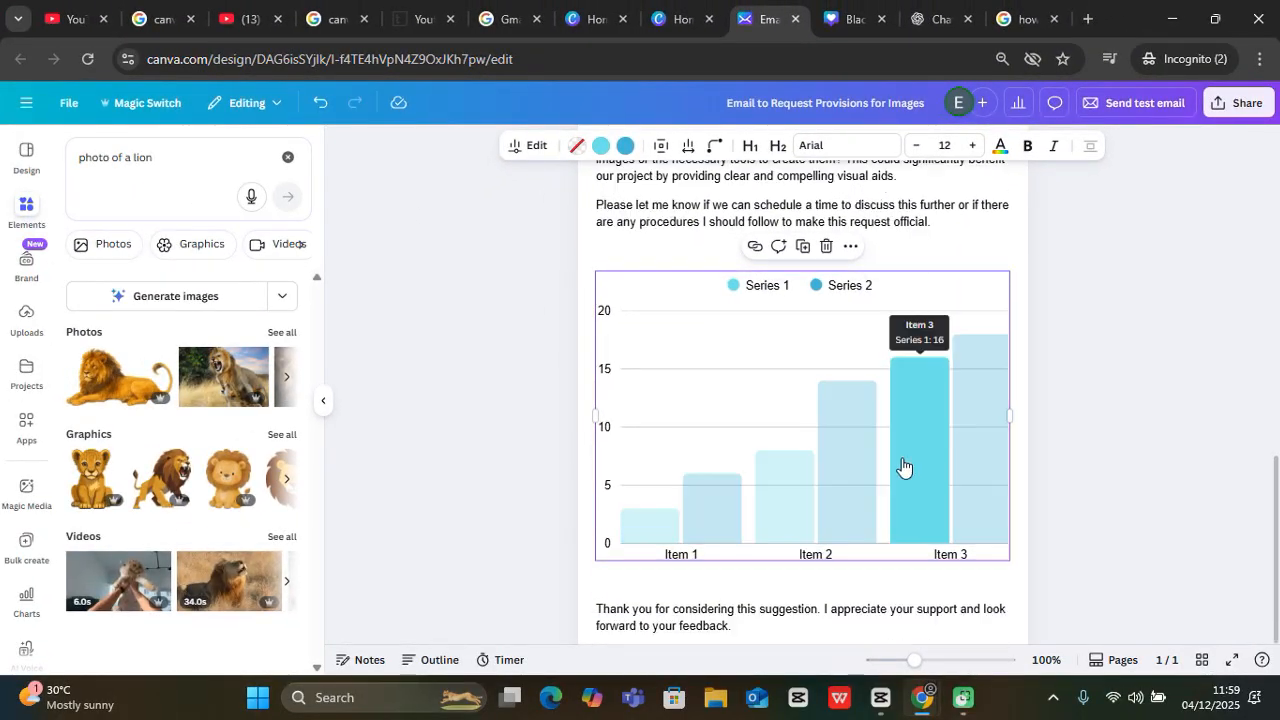
scroll(903, 467, down, 1)
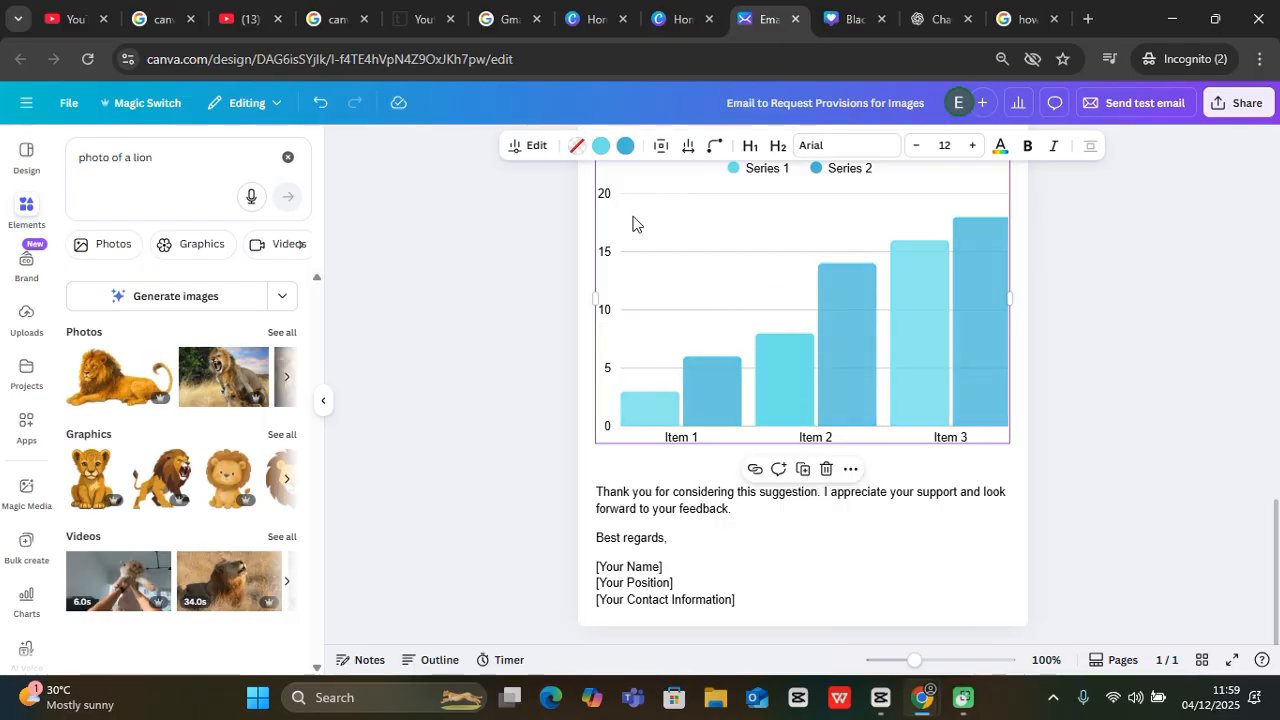
Insert the brand logo on a new line below the paragraph ending "forward to your feedback." and shrink it to about 30% of the text width
click(843, 530)
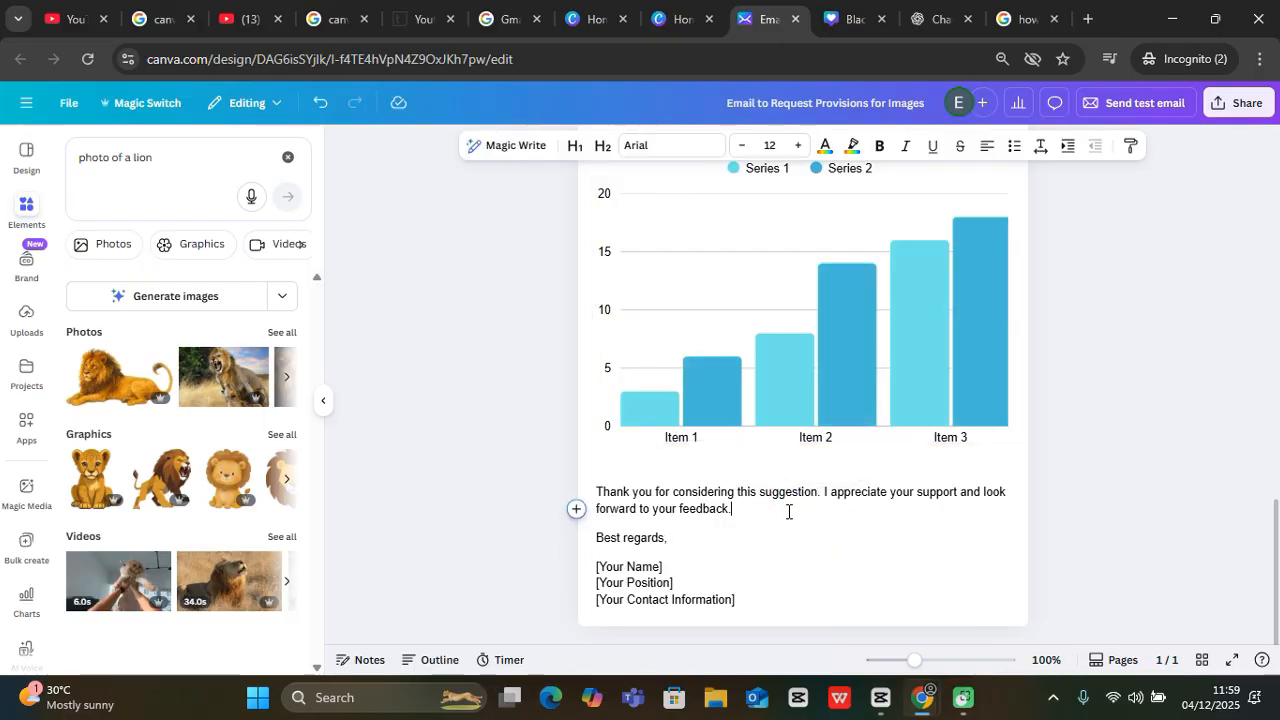
key(Return)
key(Return)
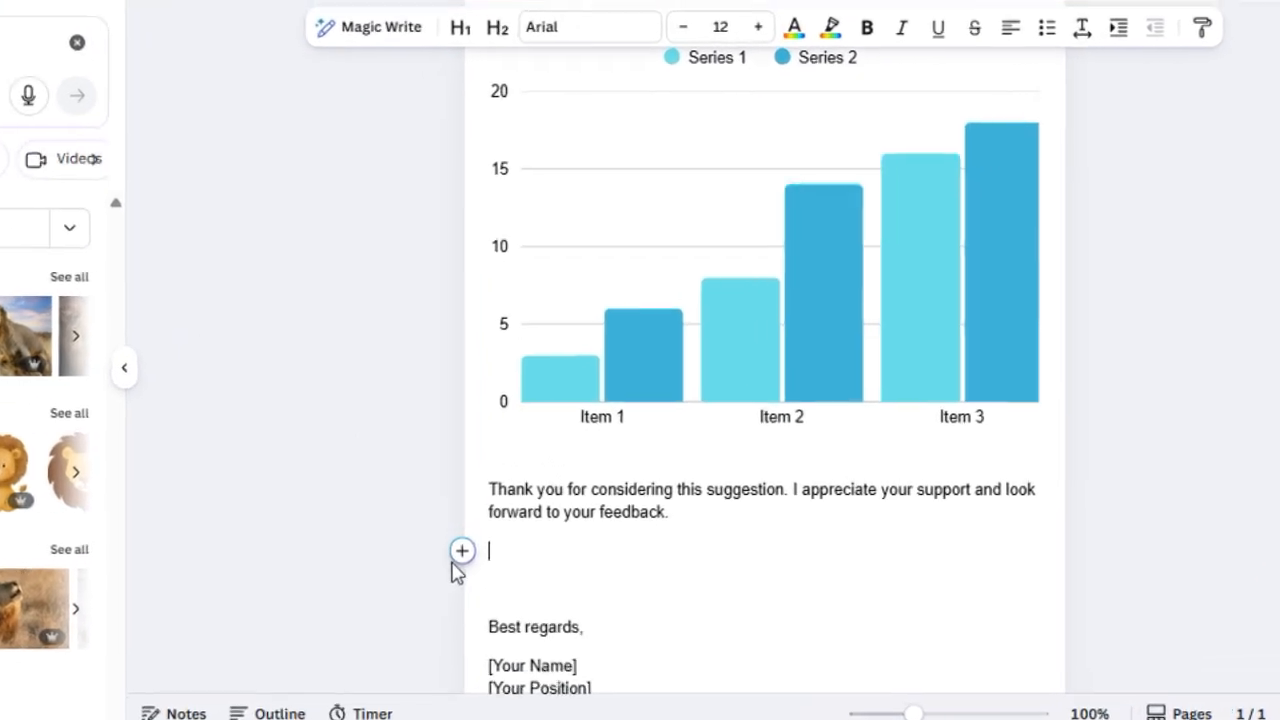
click(576, 566)
scroll(690, 502, down, 5)
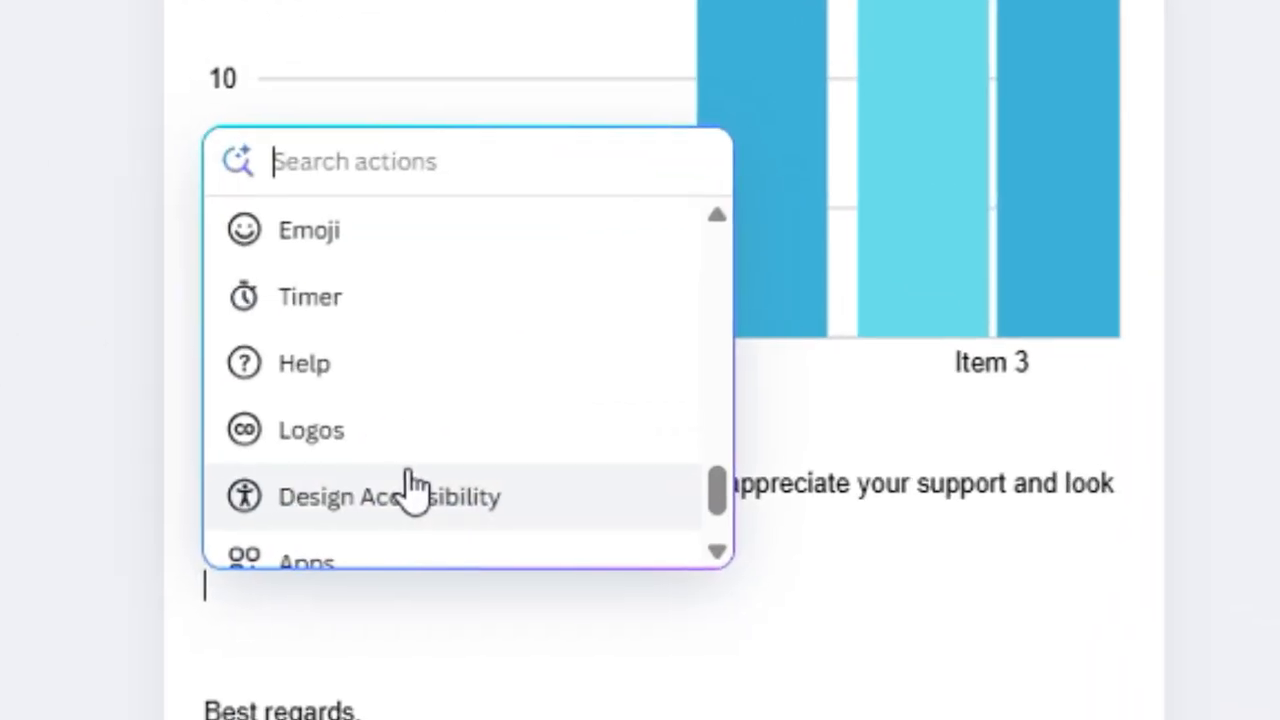
click(410, 440)
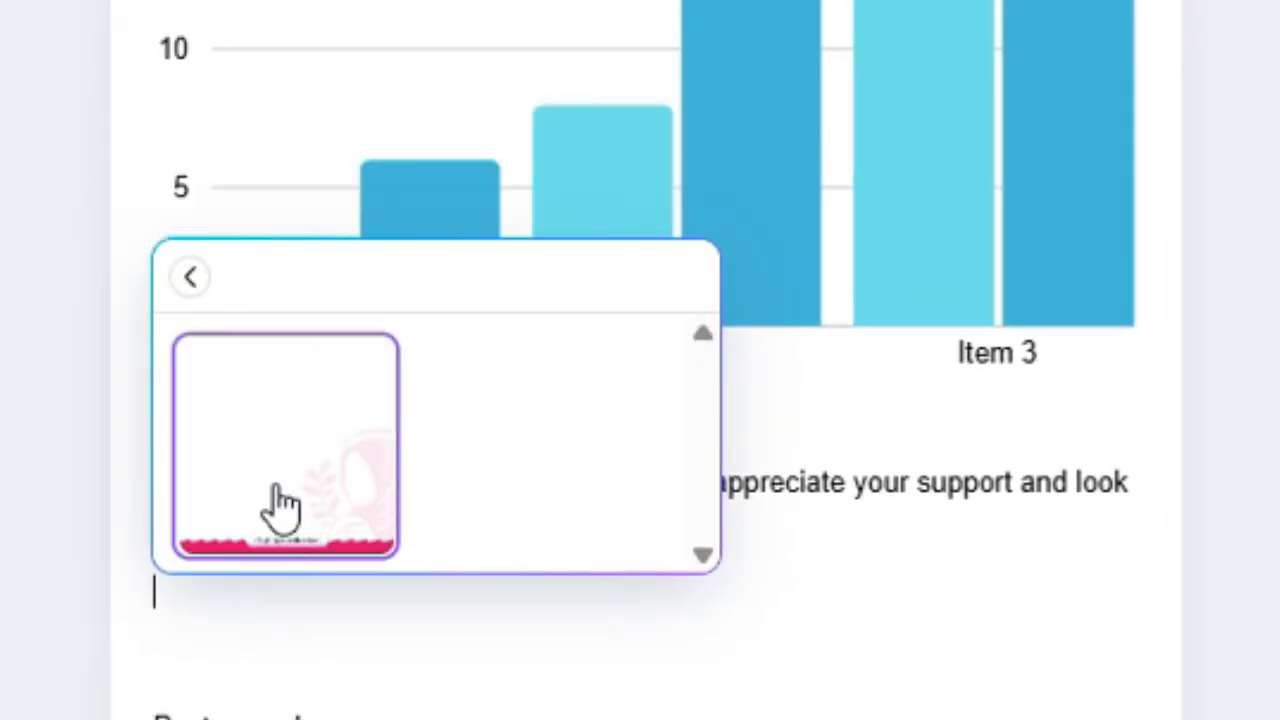
click(276, 502)
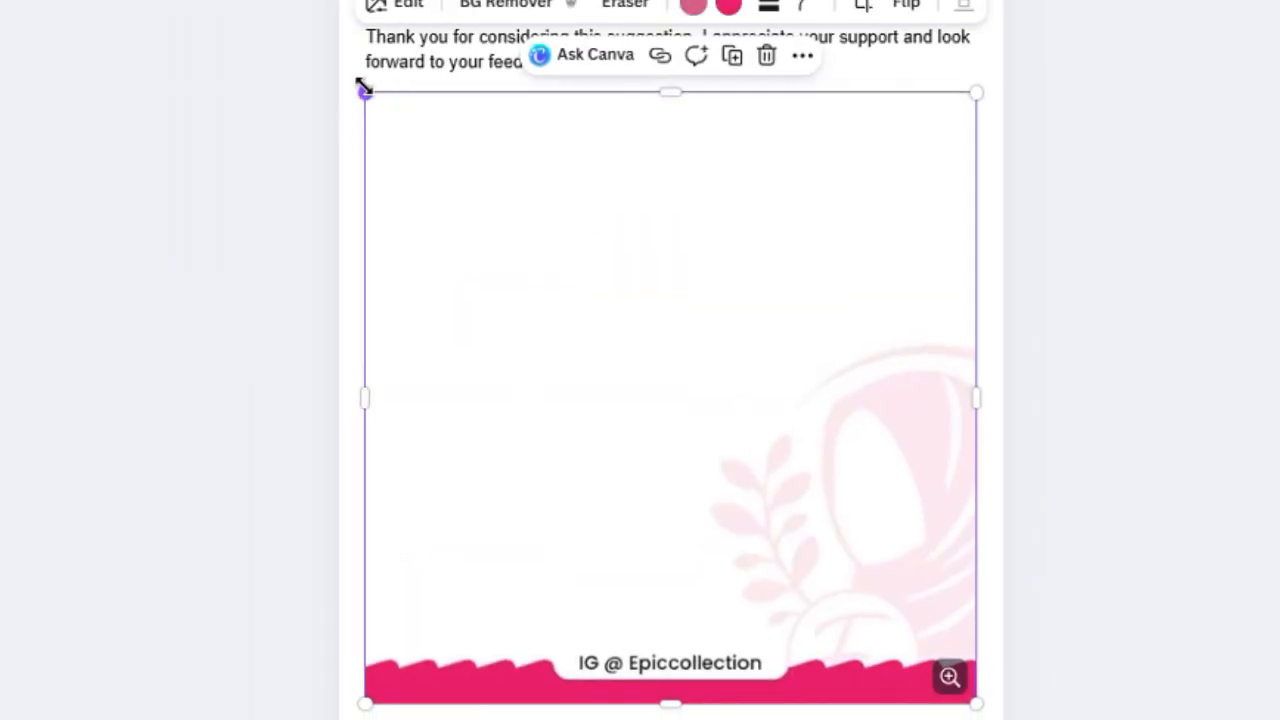
drag(363, 90, 563, 238)
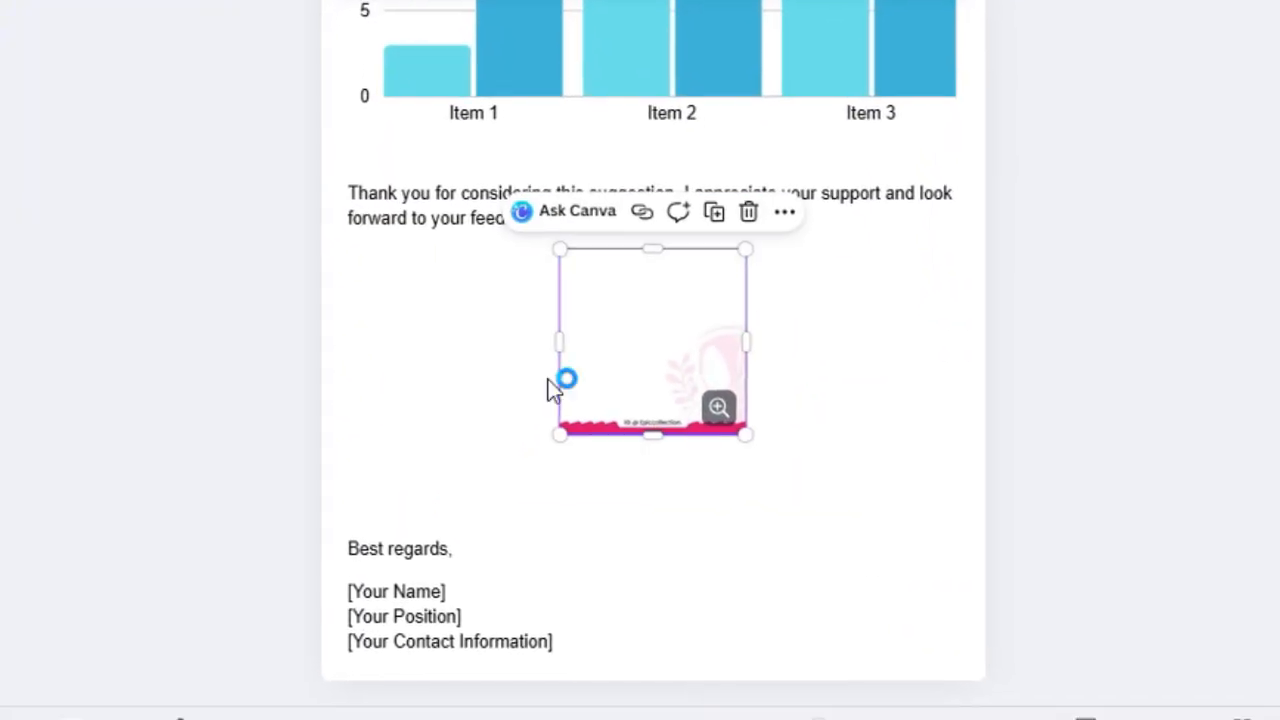
click(540, 494)
Insert a button on the empty line between the logo and "Best regards,"
click(519, 464)
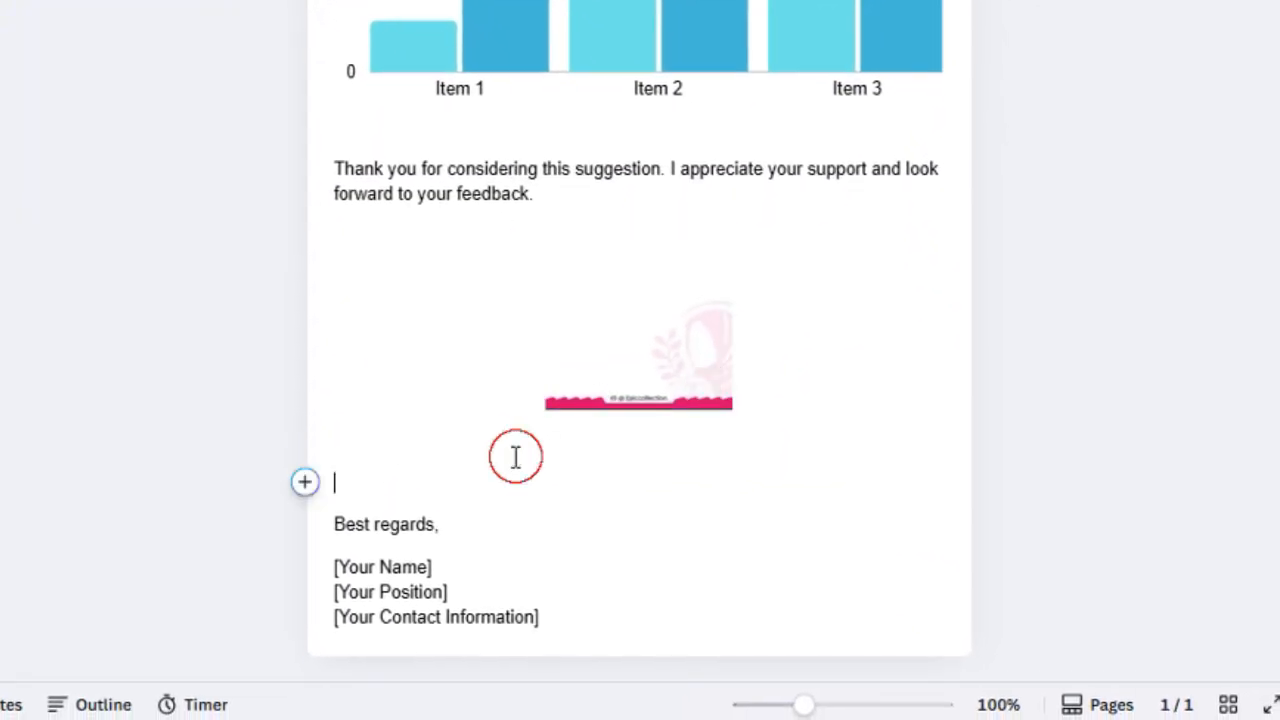
click(305, 486)
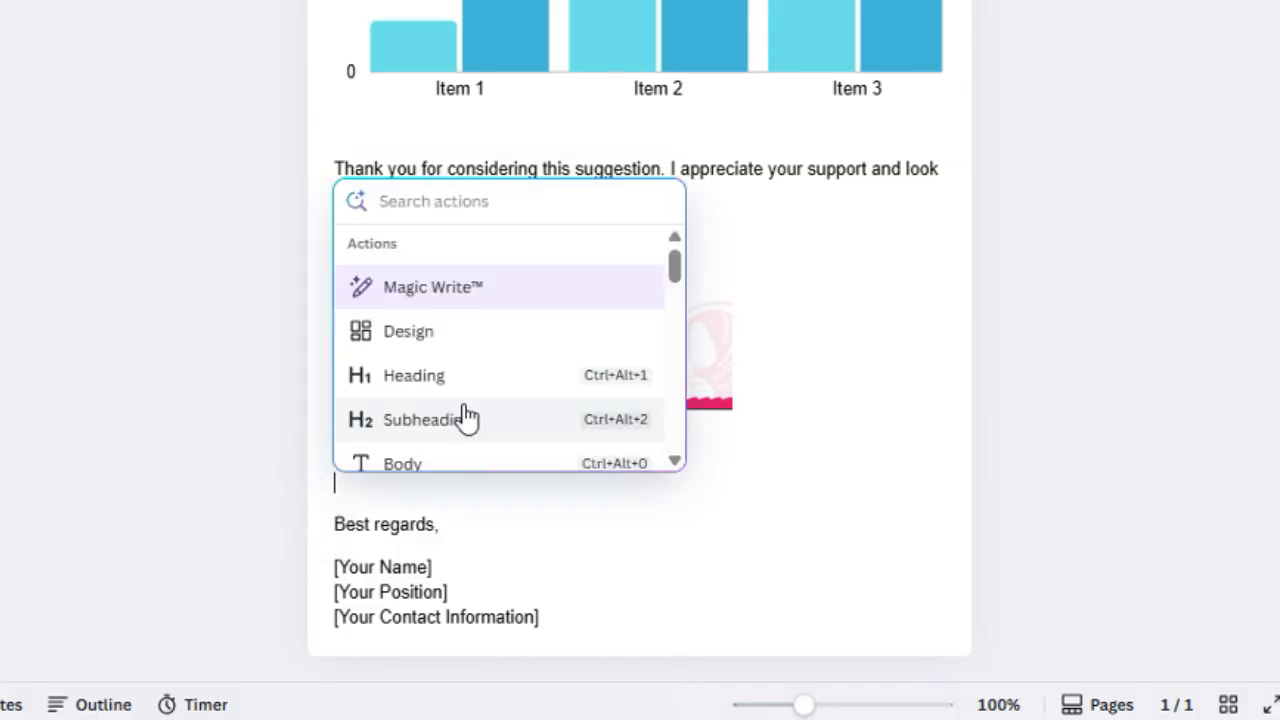
scroll(466, 415, down, 5)
scroll(468, 417, down, 5)
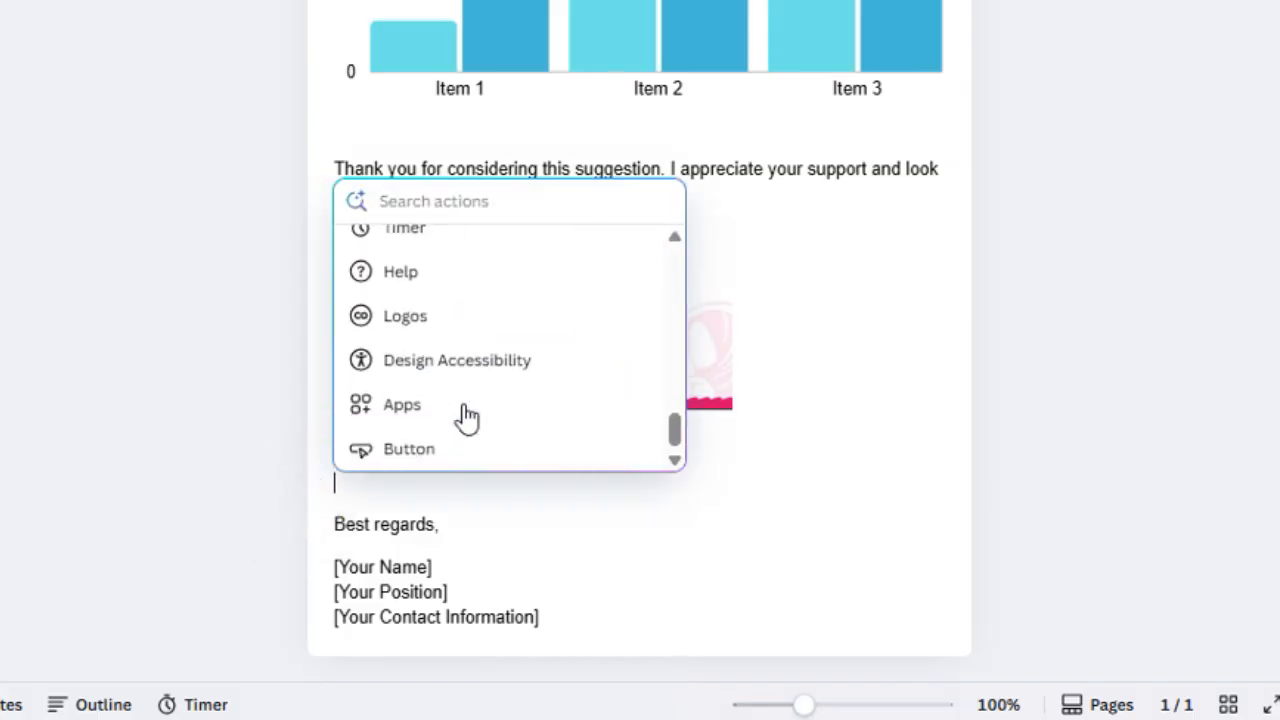
click(429, 449)
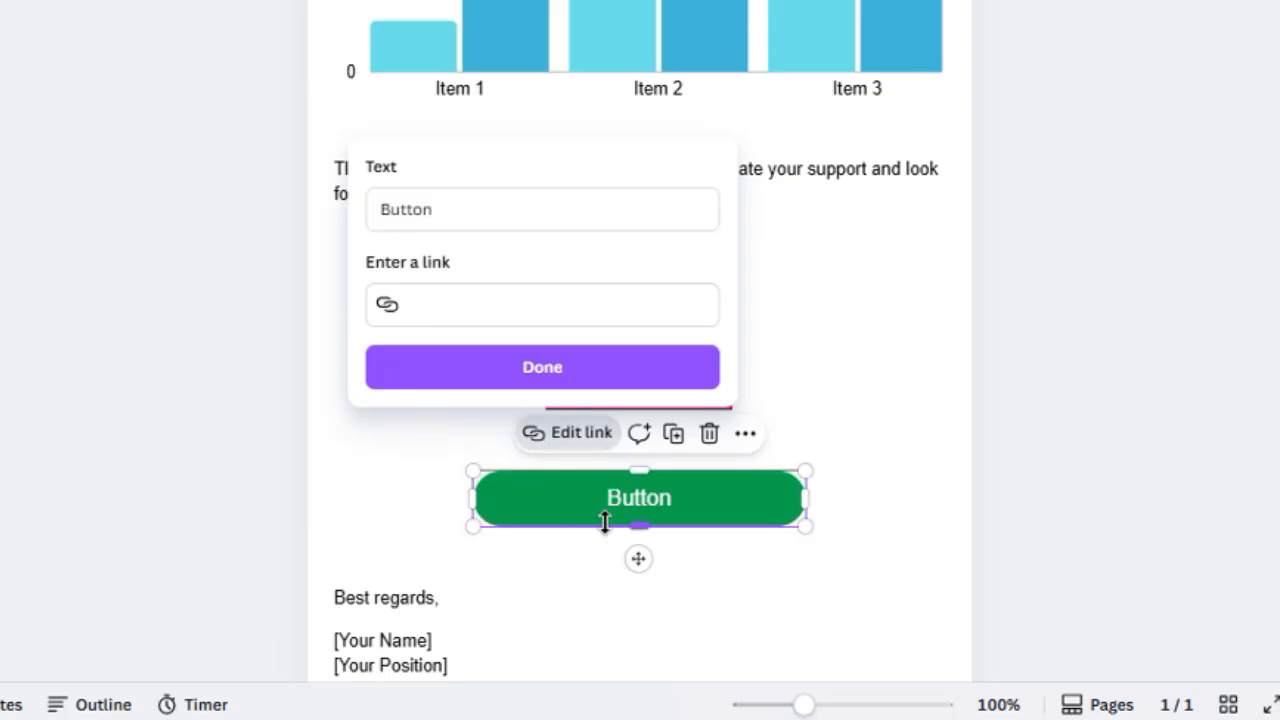
Set the button's text to "Subscribe" and its link to google.com
double_click(436, 209)
text(Subscribe)
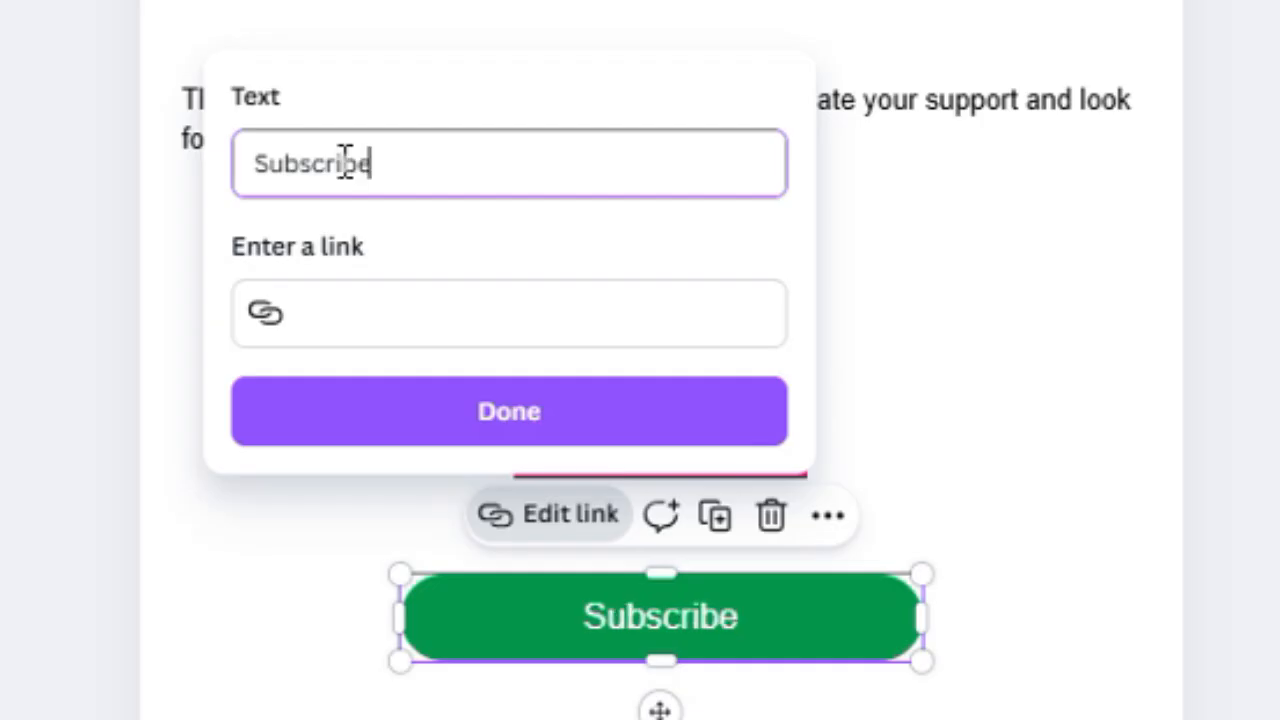
click(371, 311)
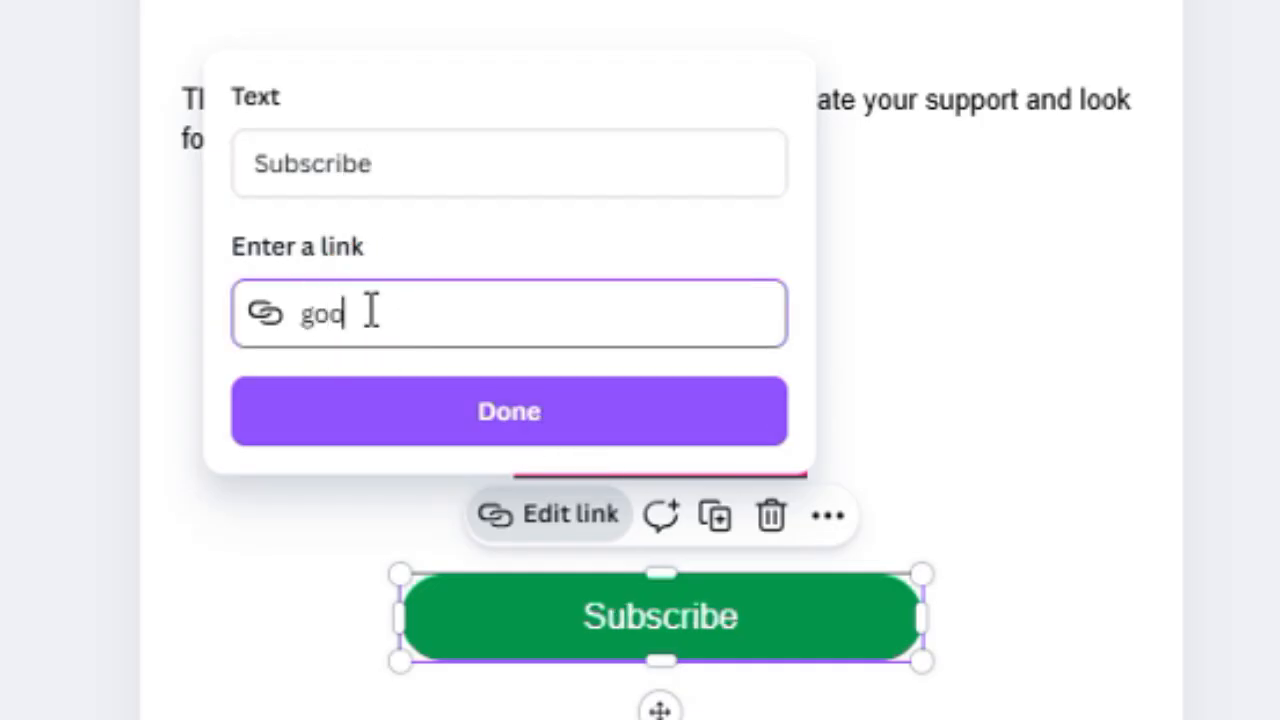
click(458, 412)
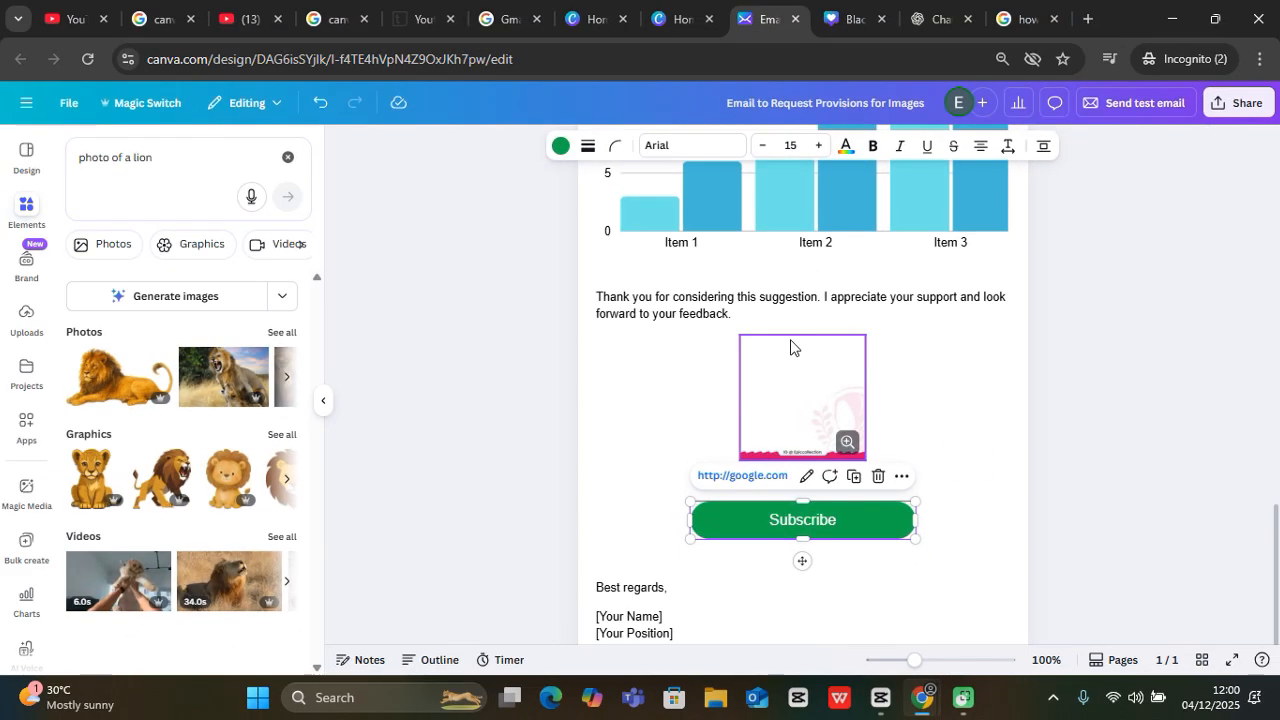
Send a test email of the design to the account's own address with the subject line "Email to Request Provisions for Images"
click(755, 289)
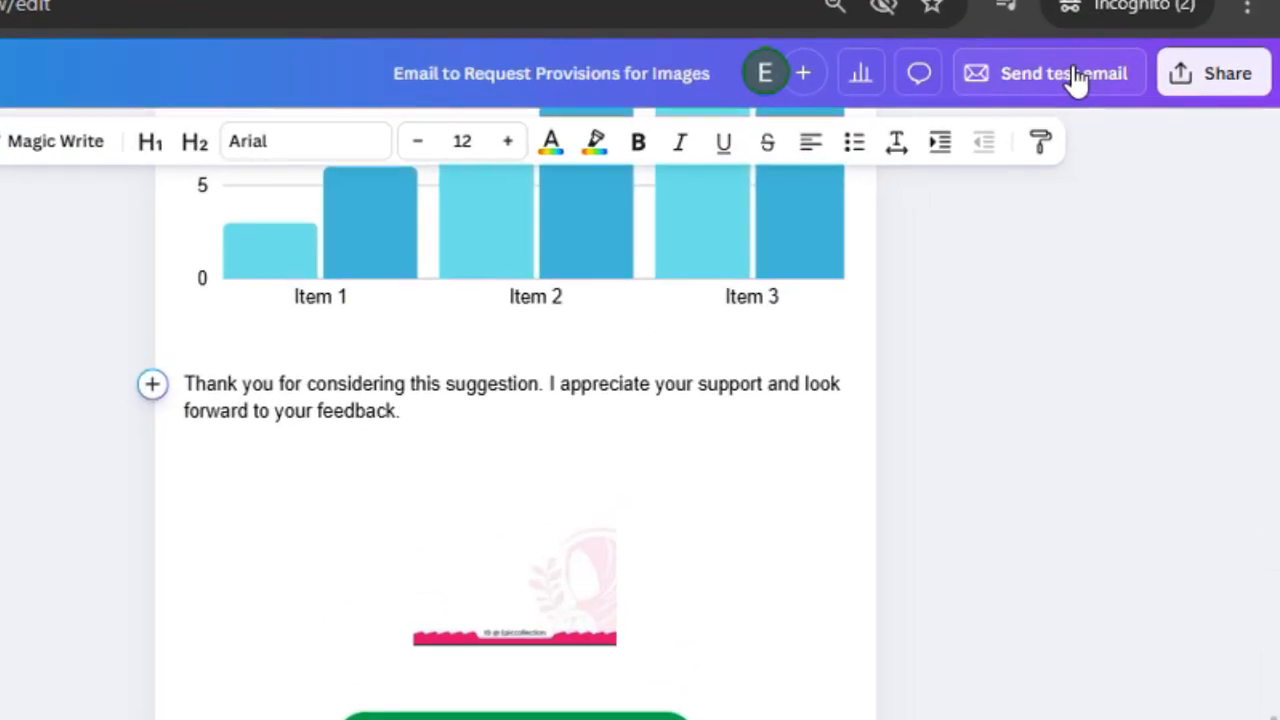
click(1150, 100)
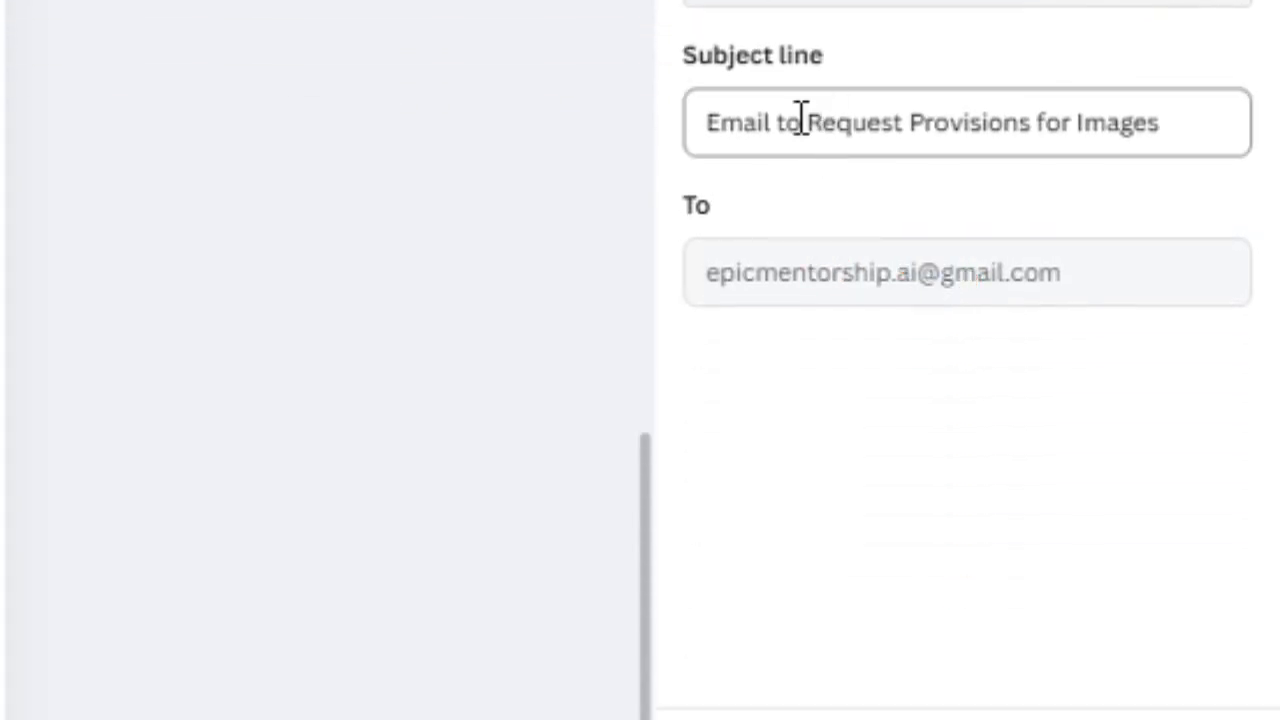
click(802, 122)
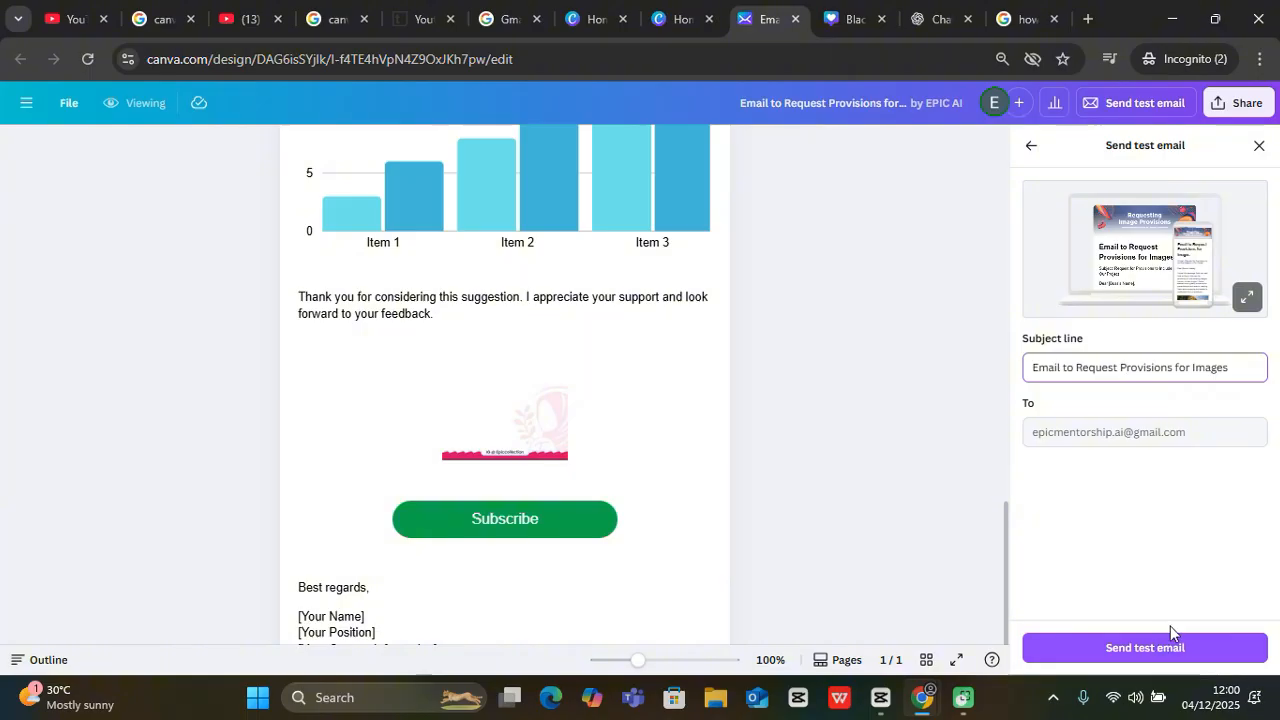
click(1158, 640)
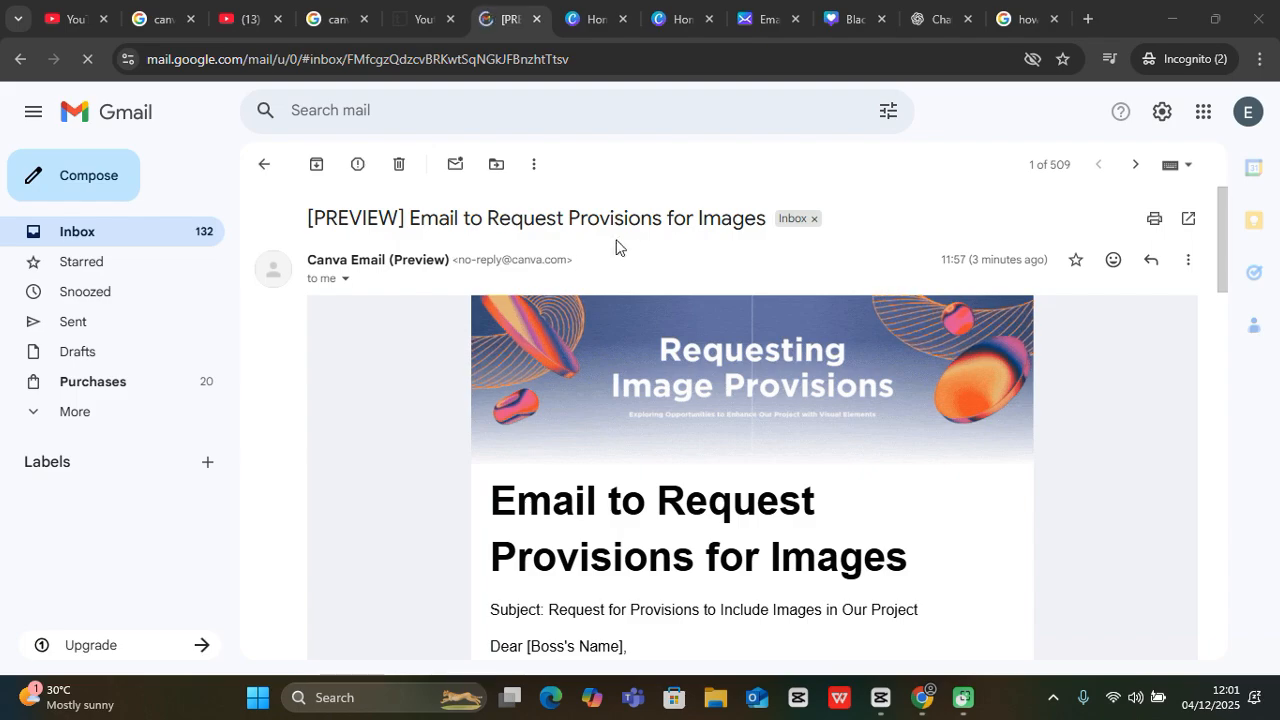
Examine the received preview email in Gmail, from the header banner through the photo and chart to the Subscribe button
scroll(588, 354, down, 5)
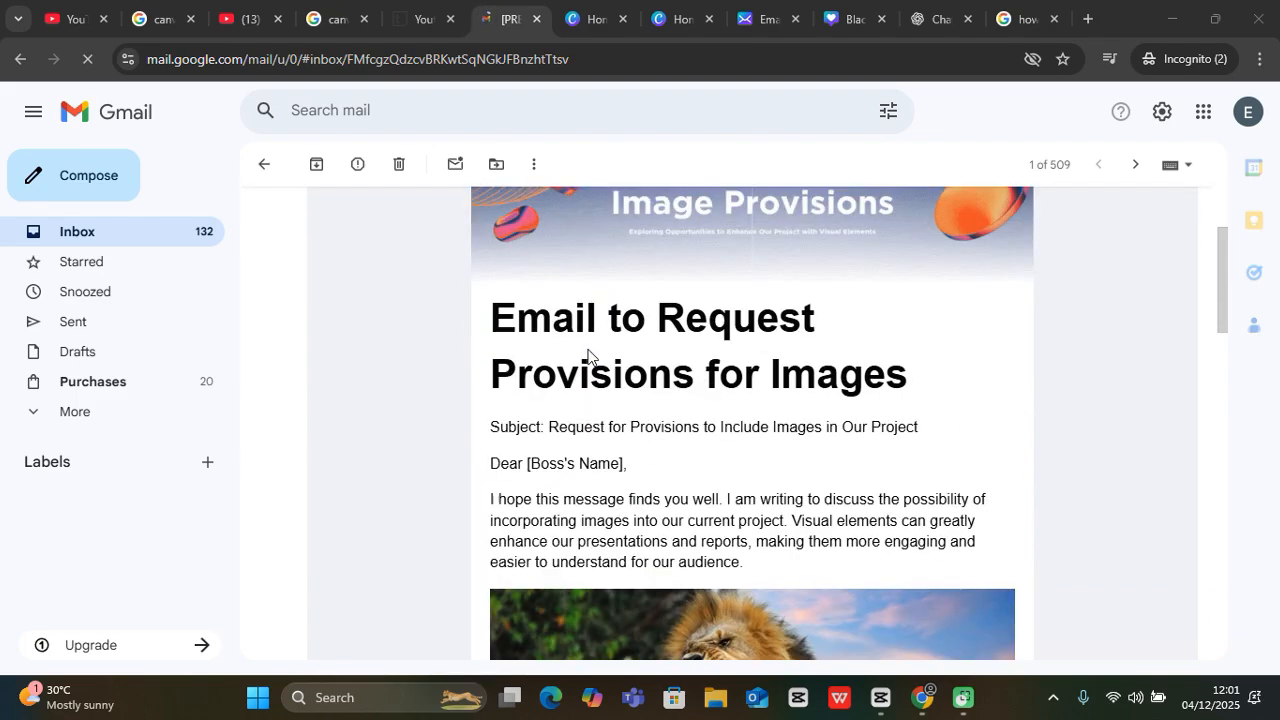
scroll(588, 357, down, 8)
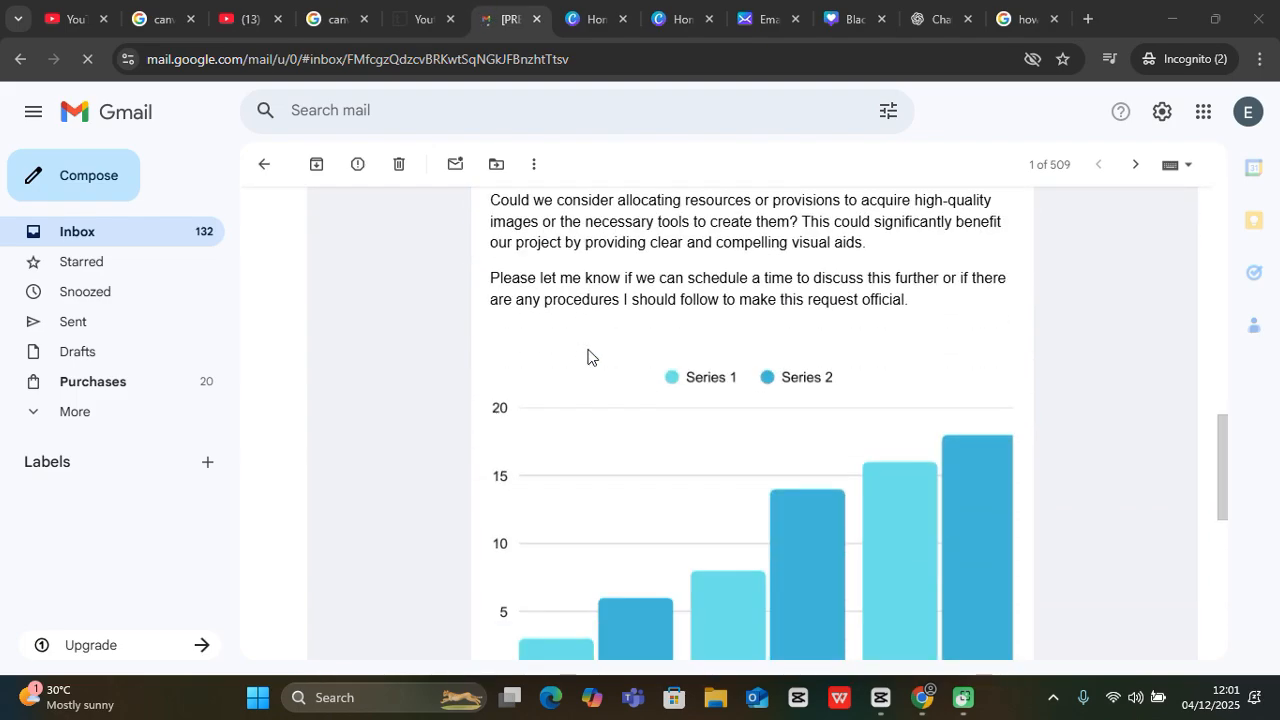
scroll(588, 357, down, 2)
scroll(588, 357, up, 10)
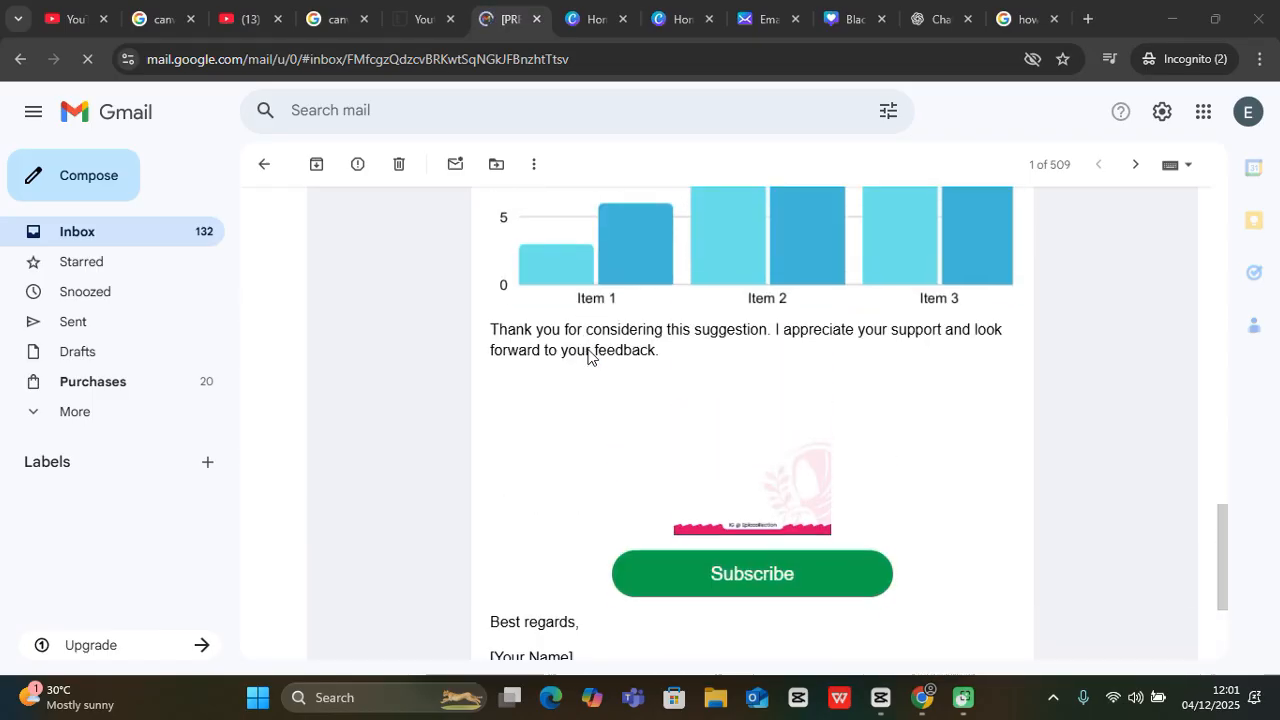
scroll(588, 354, down, 3)
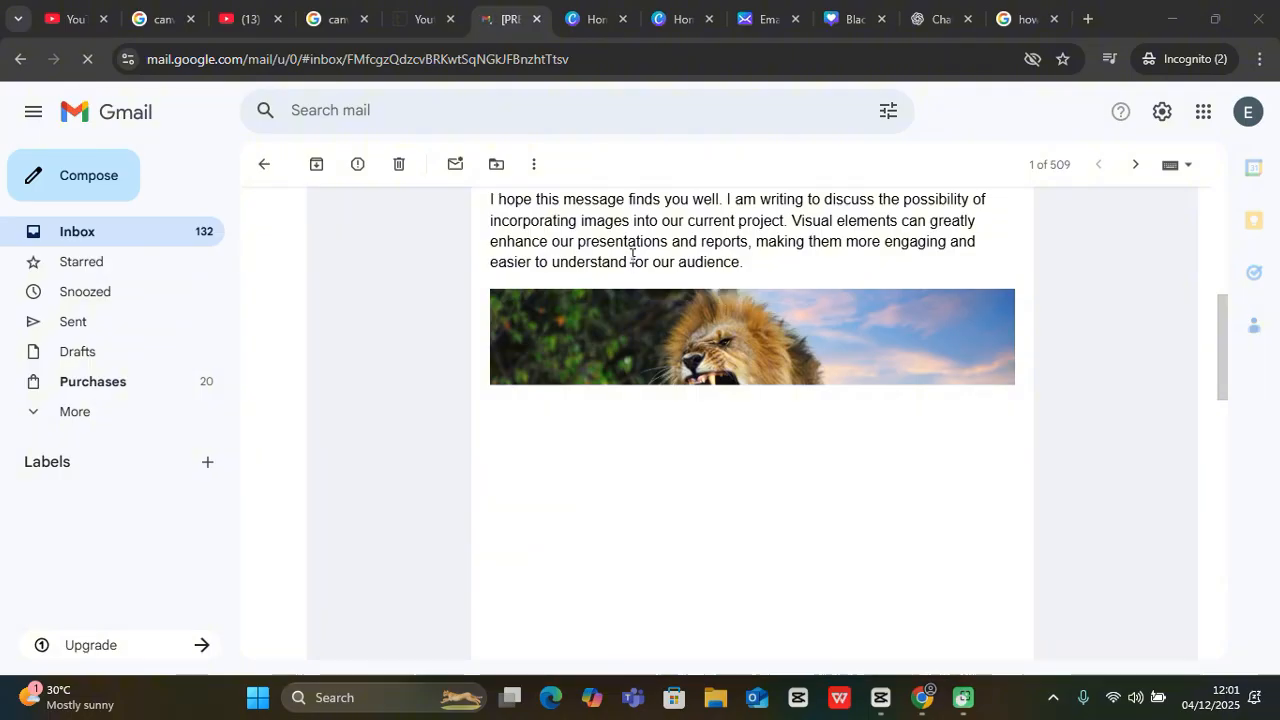
scroll(632, 254, down, 8)
scroll(632, 254, up, 12)
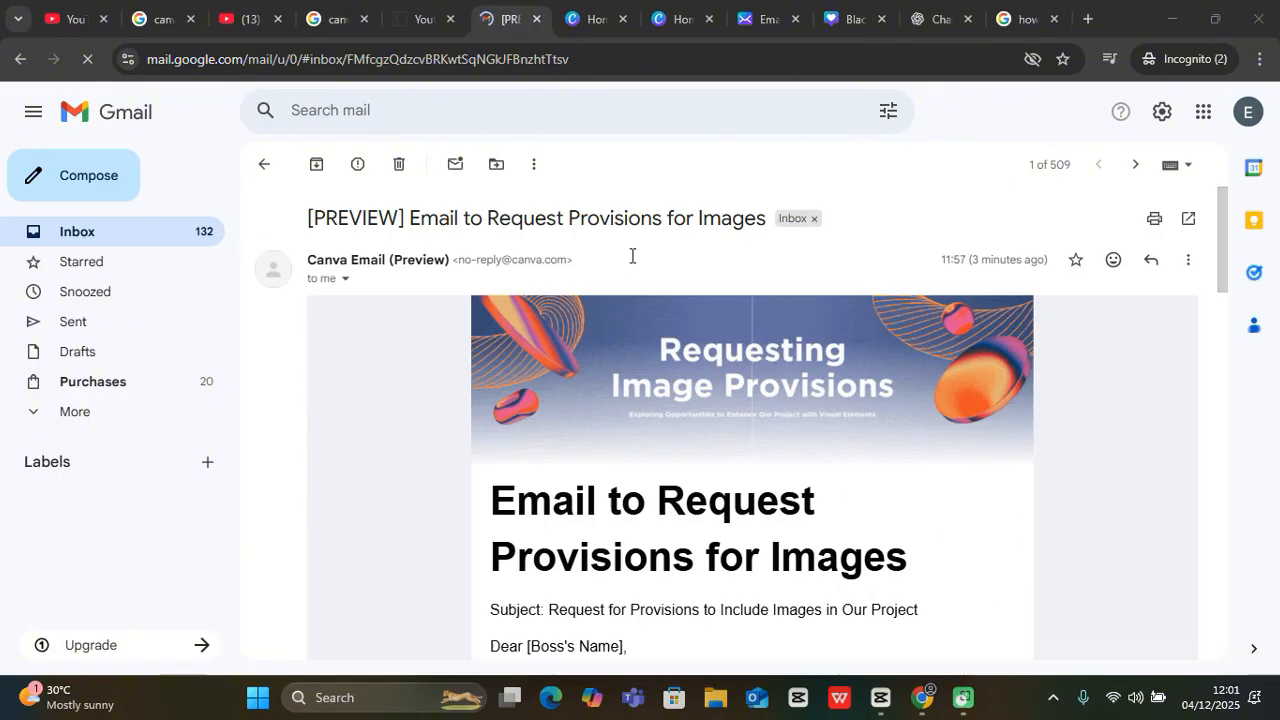
Switch back to the Canva email design and show the full list of sharing and publishing options
click(765, 18)
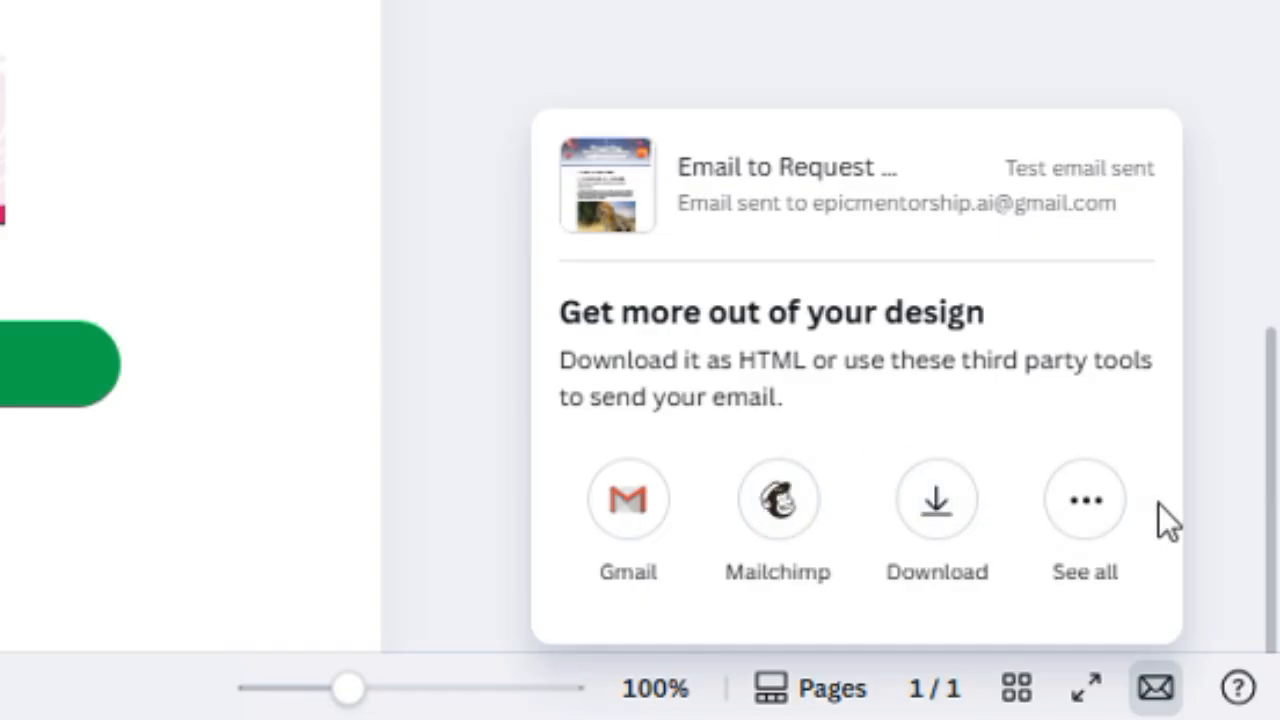
click(1095, 505)
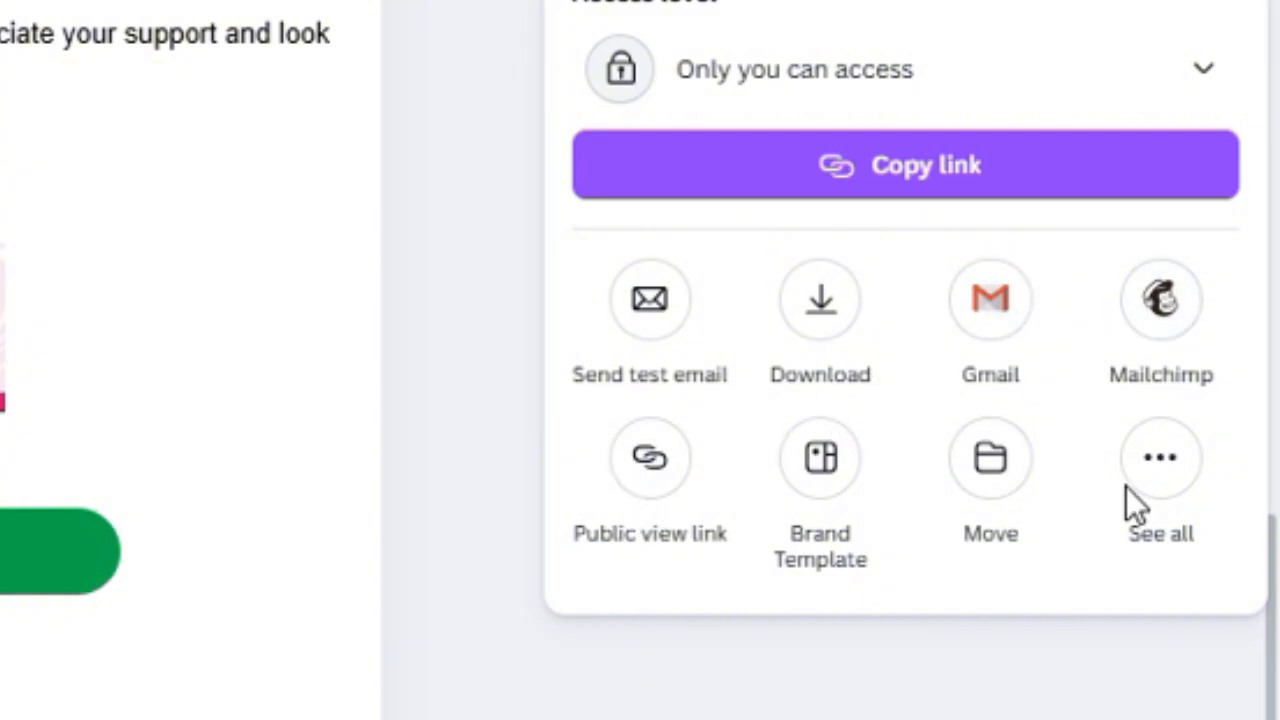
click(1162, 462)
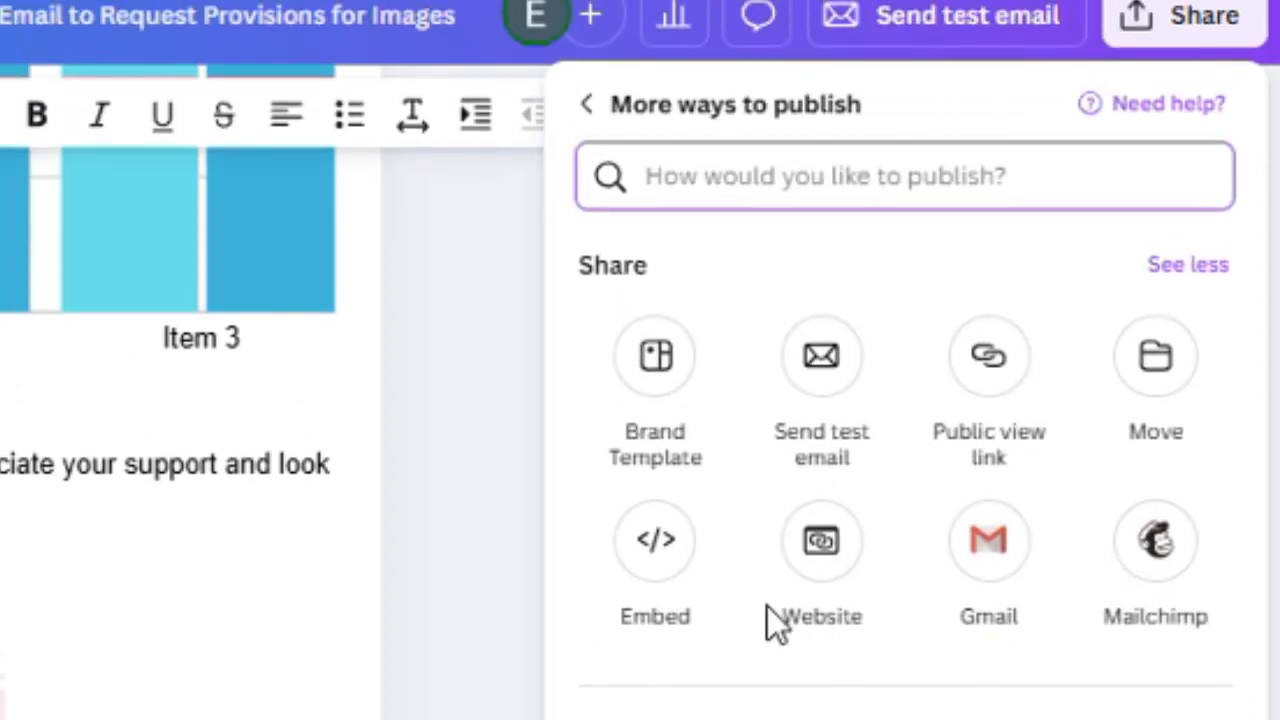
Start a new blank email design and apply the "Real Estate Email in Grey Orange Slate Grey Bare Minimal Style" template
click(498, 450)
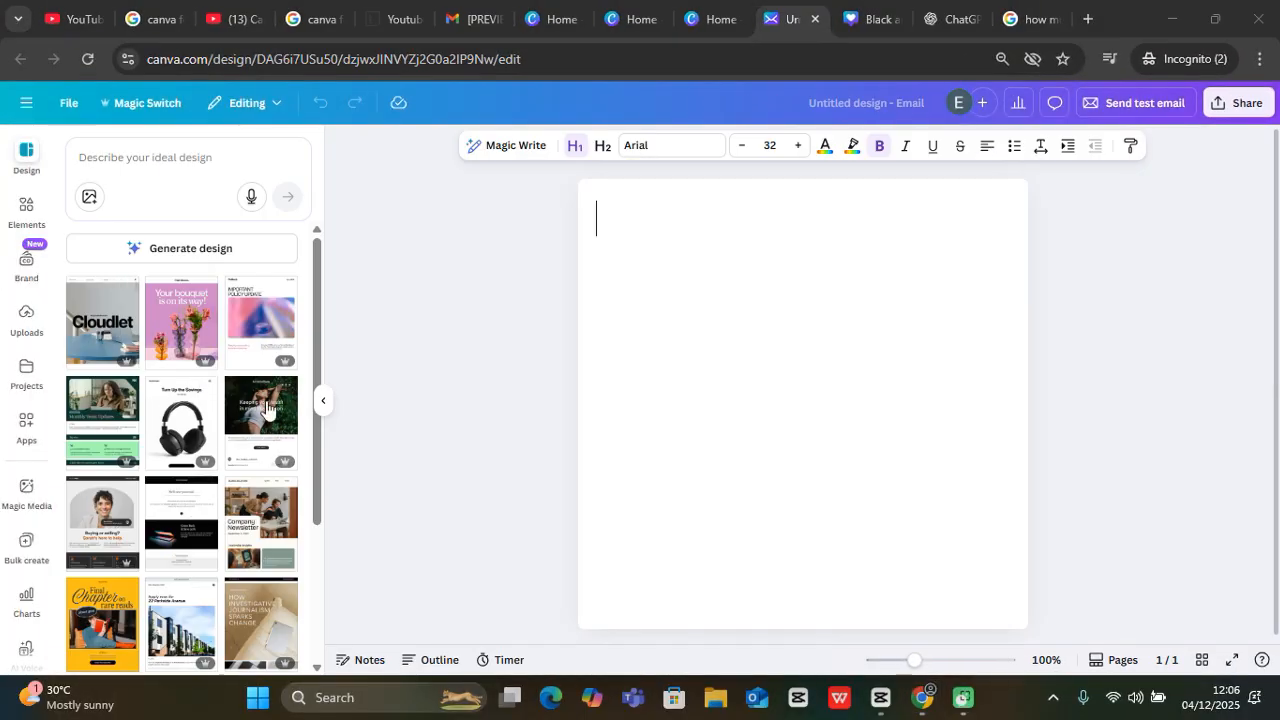
scroll(191, 628, down, 4)
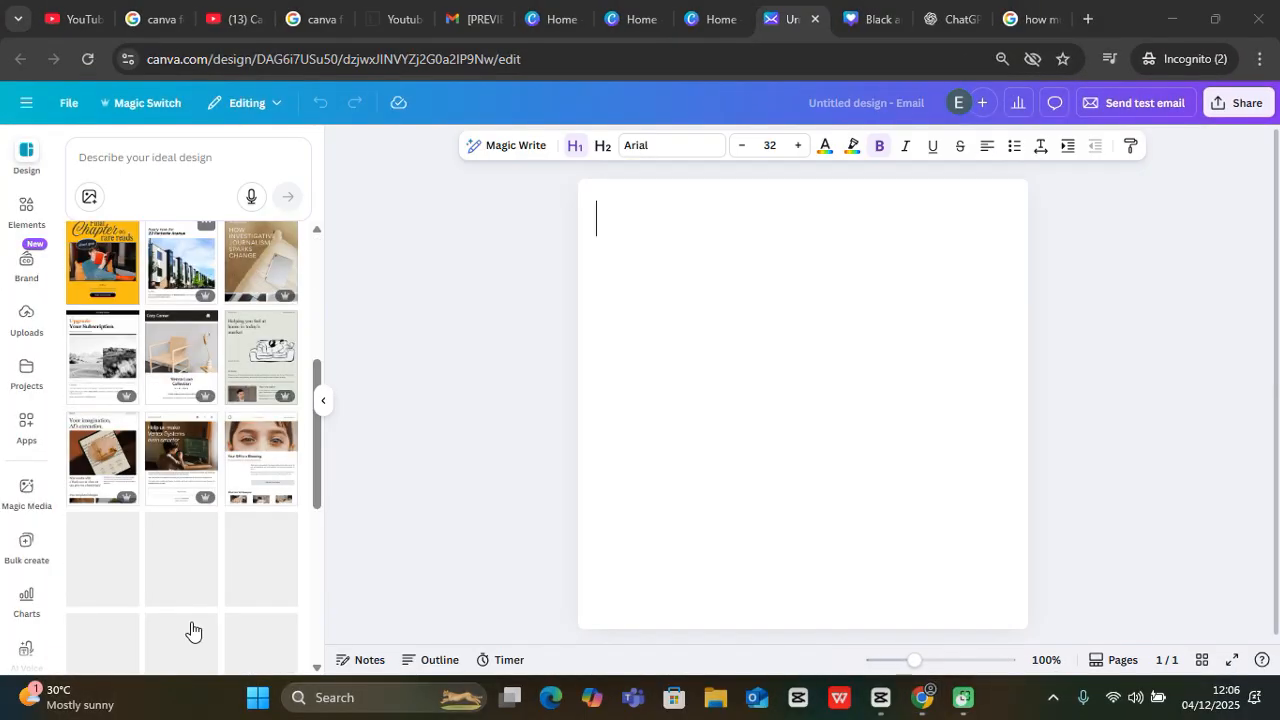
scroll(191, 628, up, 3)
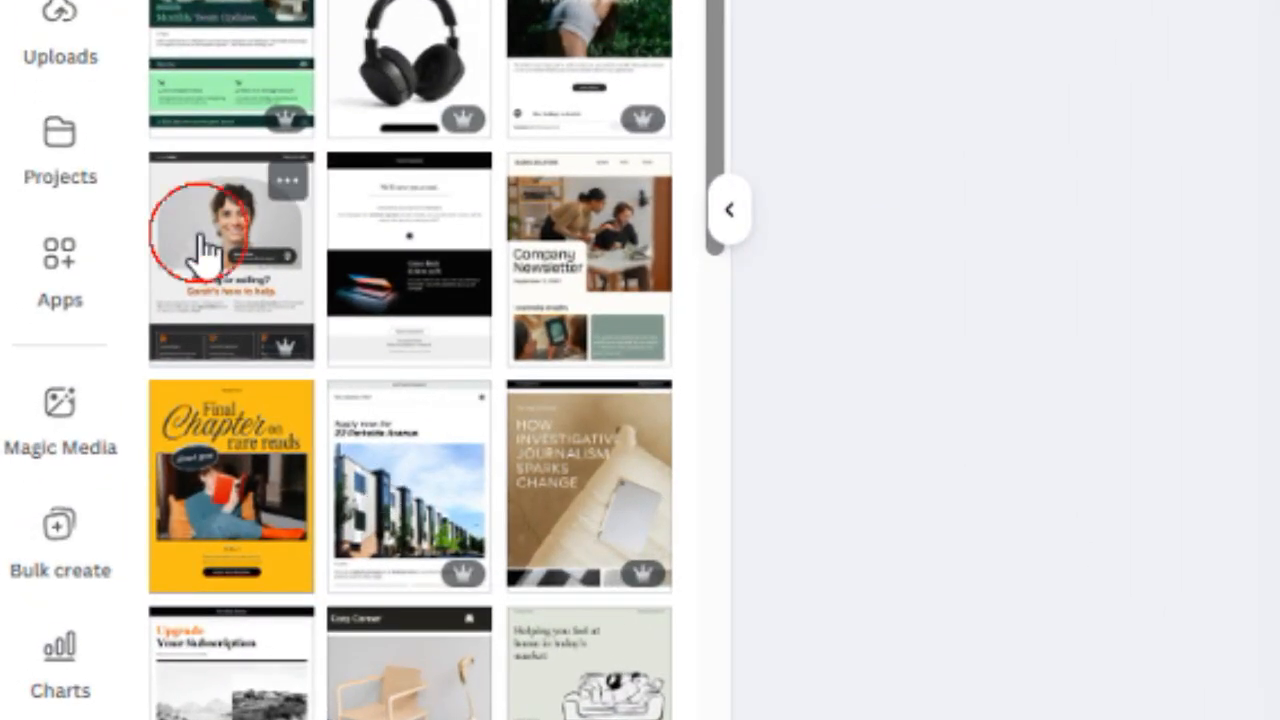
click(205, 250)
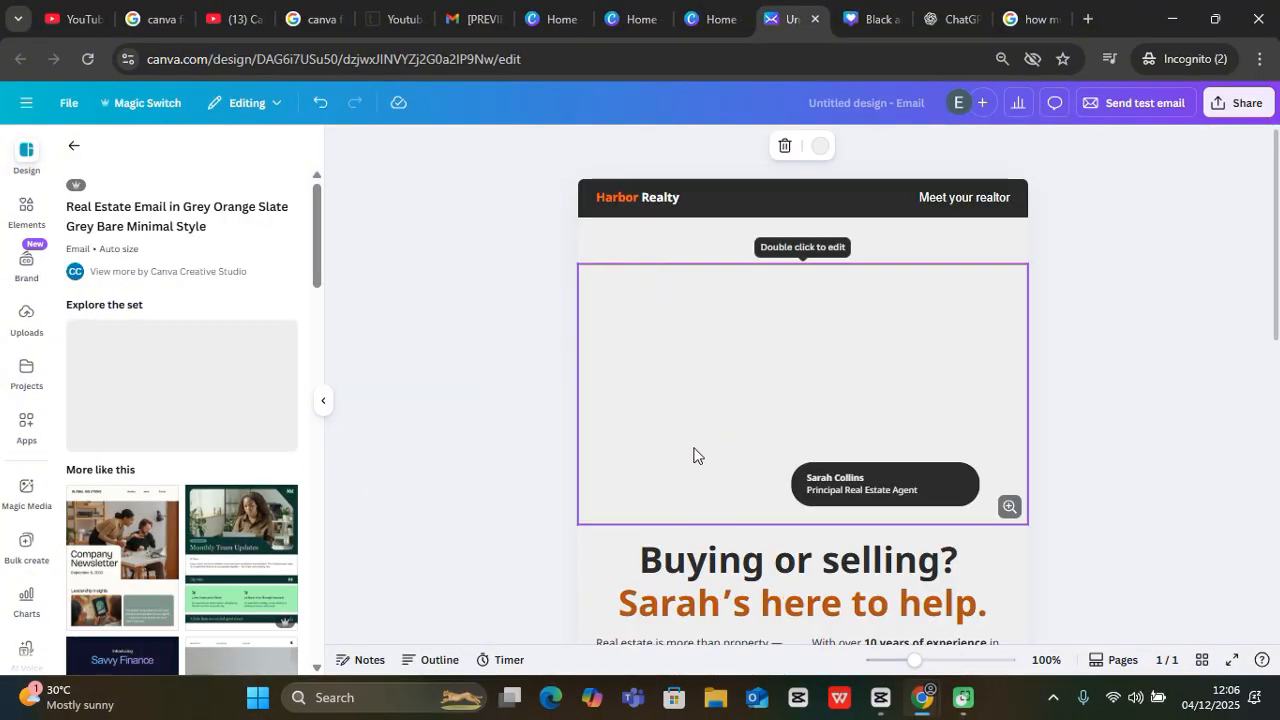
Look through the applied template and insert the filler letters "sssddsdsdsdsds" inside the word "communication" in the Client-First Approach card
scroll(697, 413, down, 7)
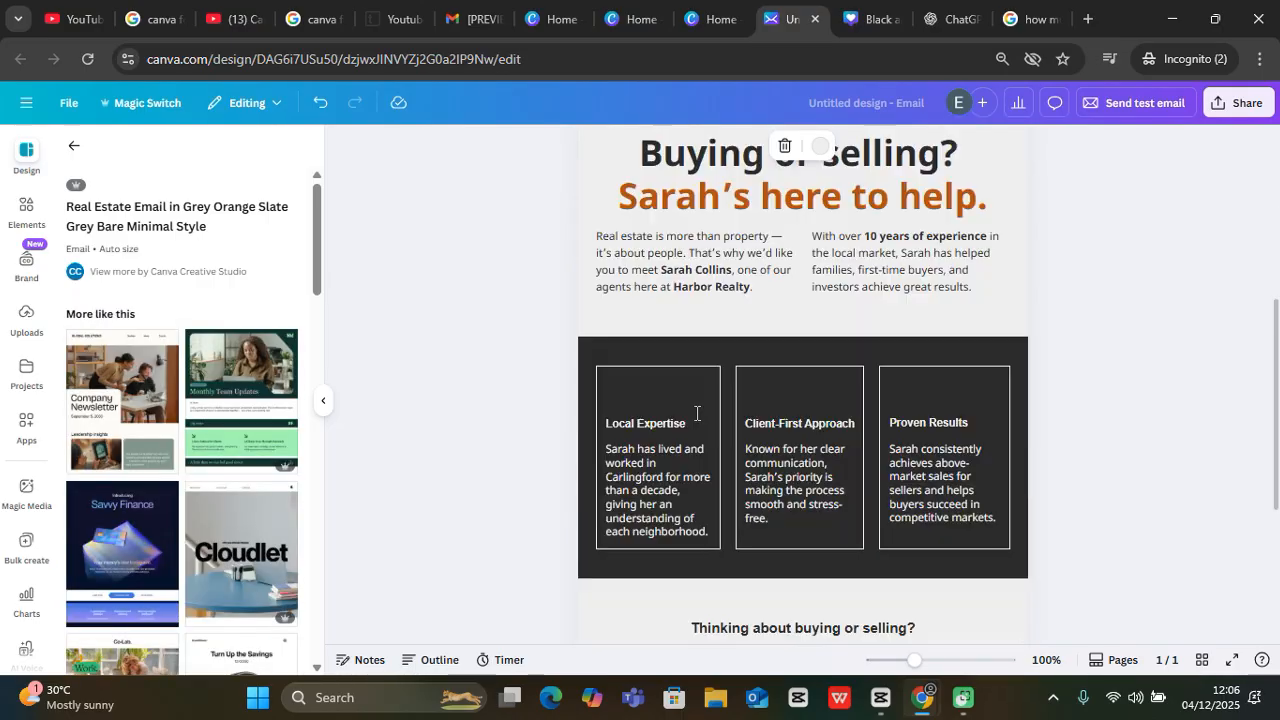
scroll(697, 415, down, 1)
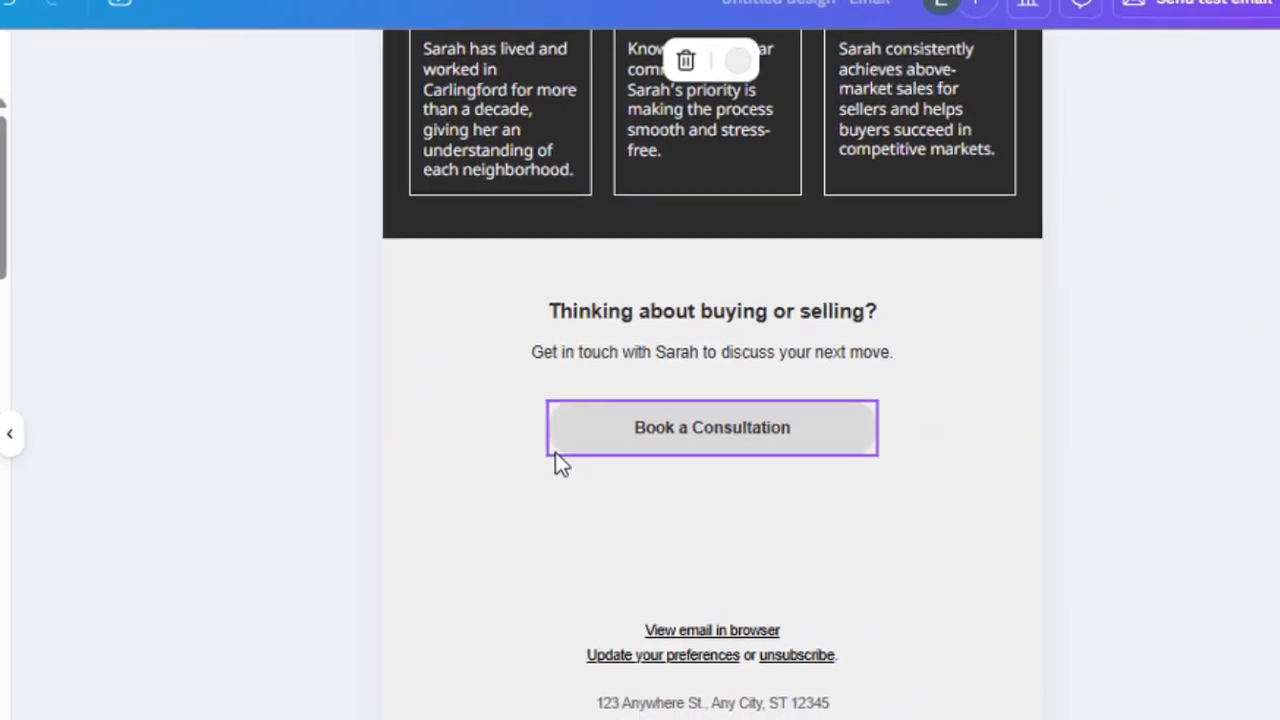
scroll(697, 415, up, 2)
scroll(478, 474, up, 9)
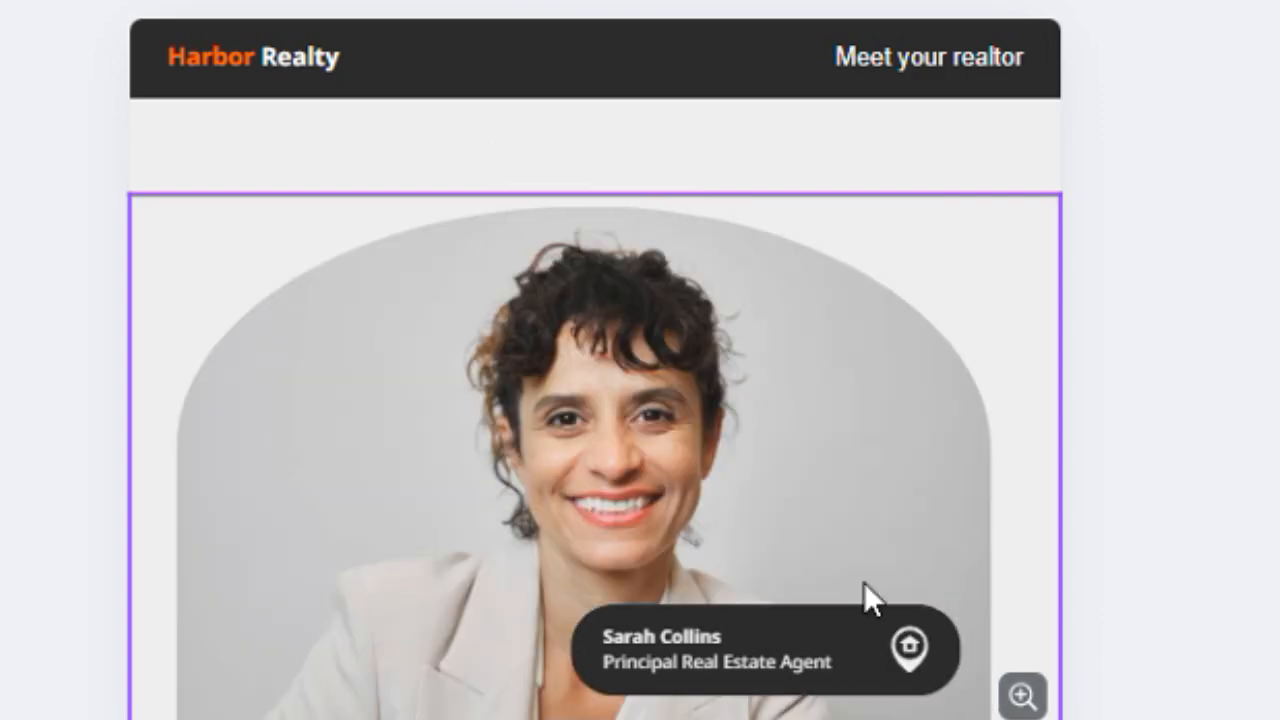
scroll(890, 541, down, 5)
scroll(864, 582, down, 5)
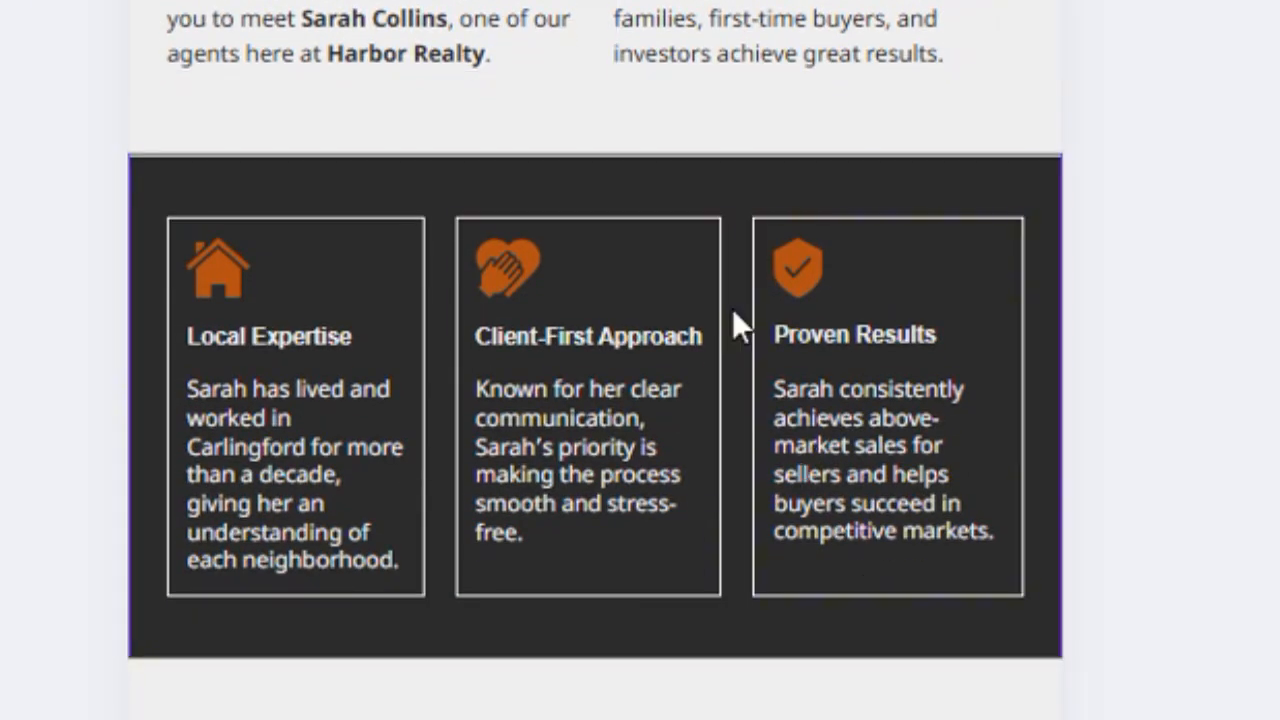
click(571, 418)
text(ss)
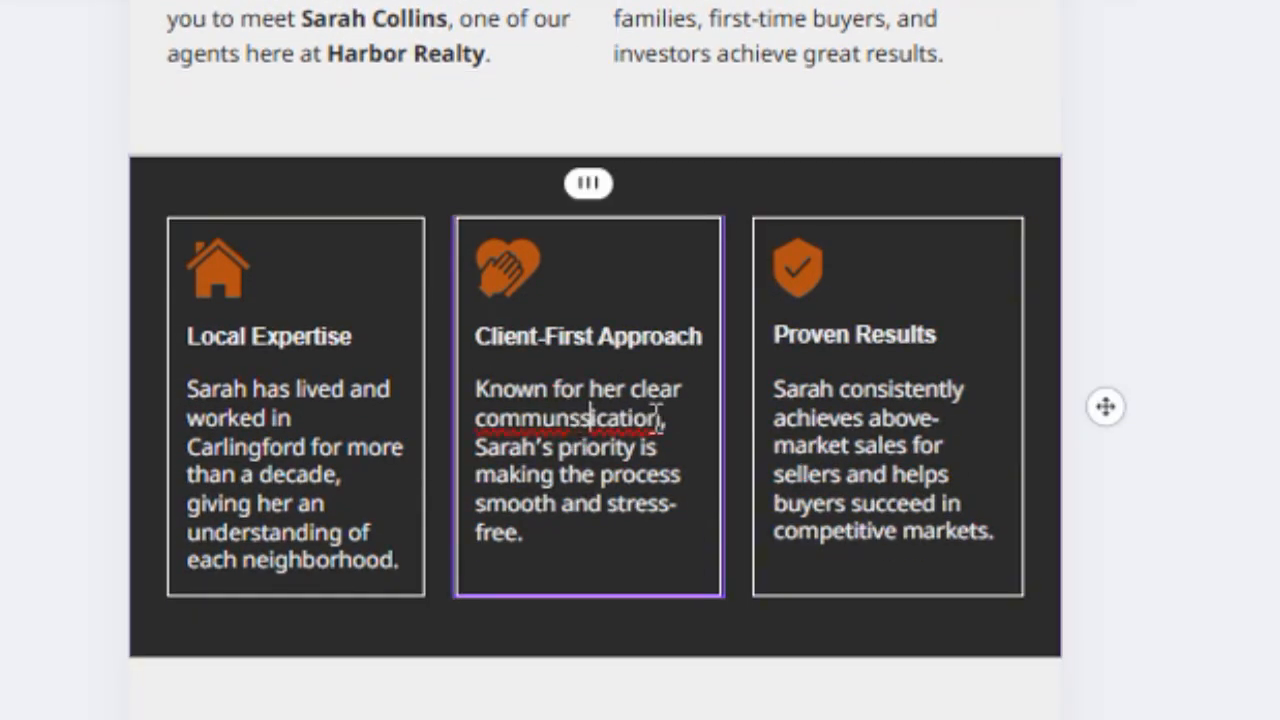
text(sddsdsdsdsds)
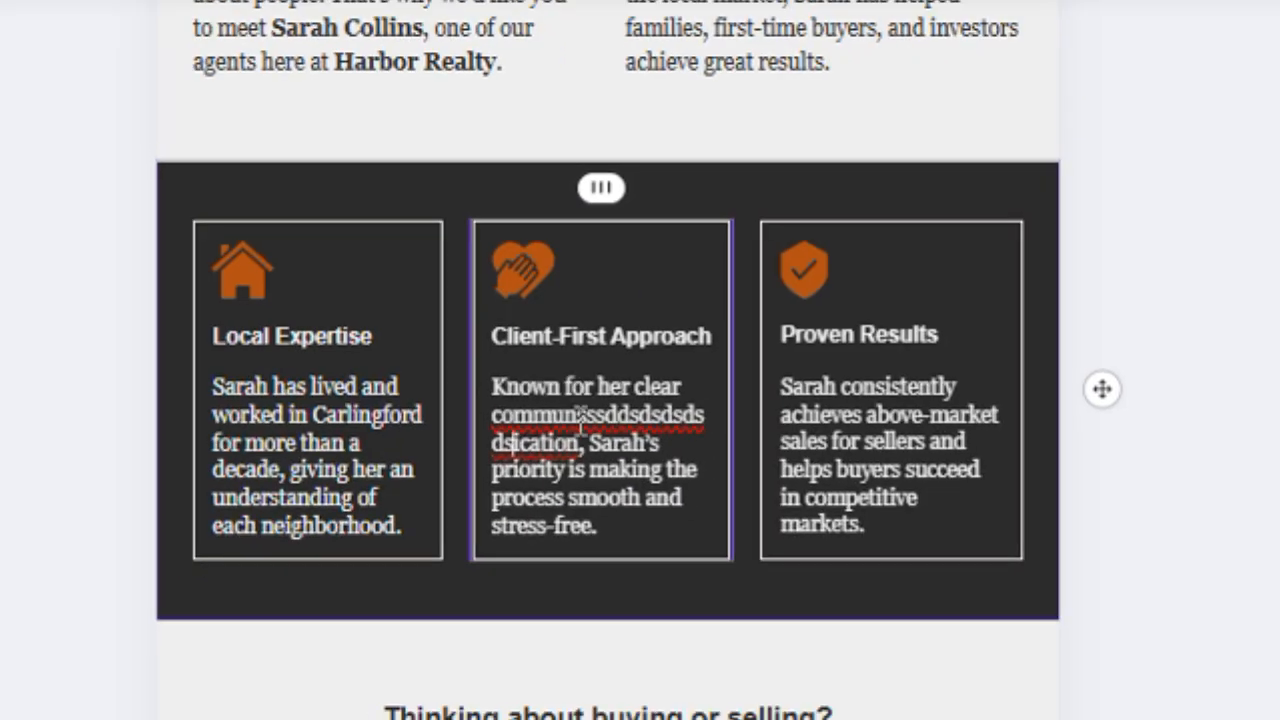
Look through the uploaded images available for the email design
scroll(563, 380, up, 7)
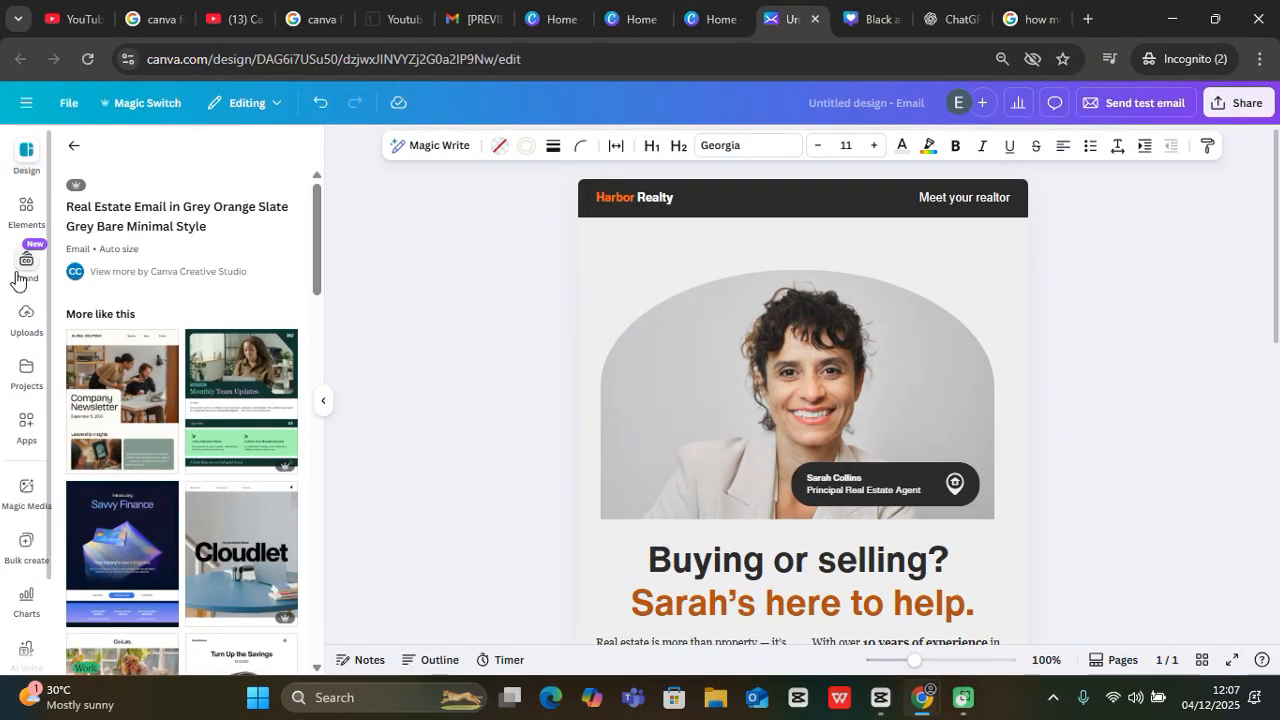
click(4, 312)
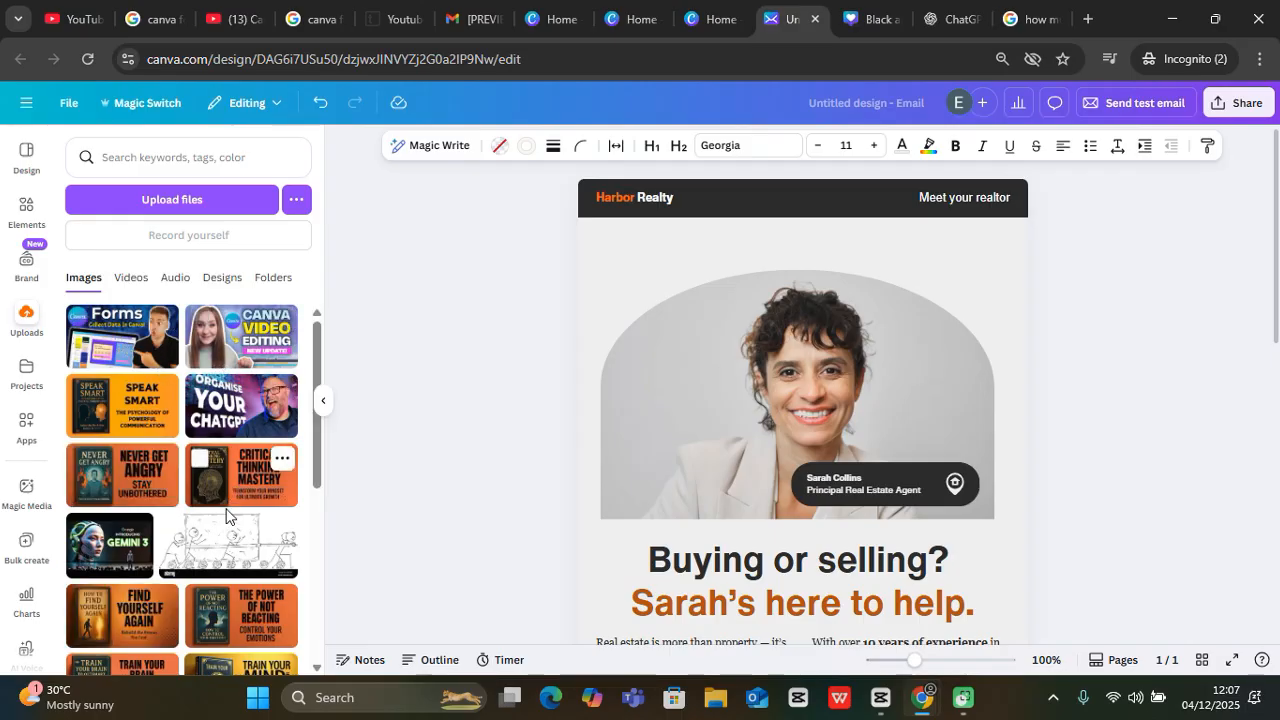
scroll(226, 515, down, 10)
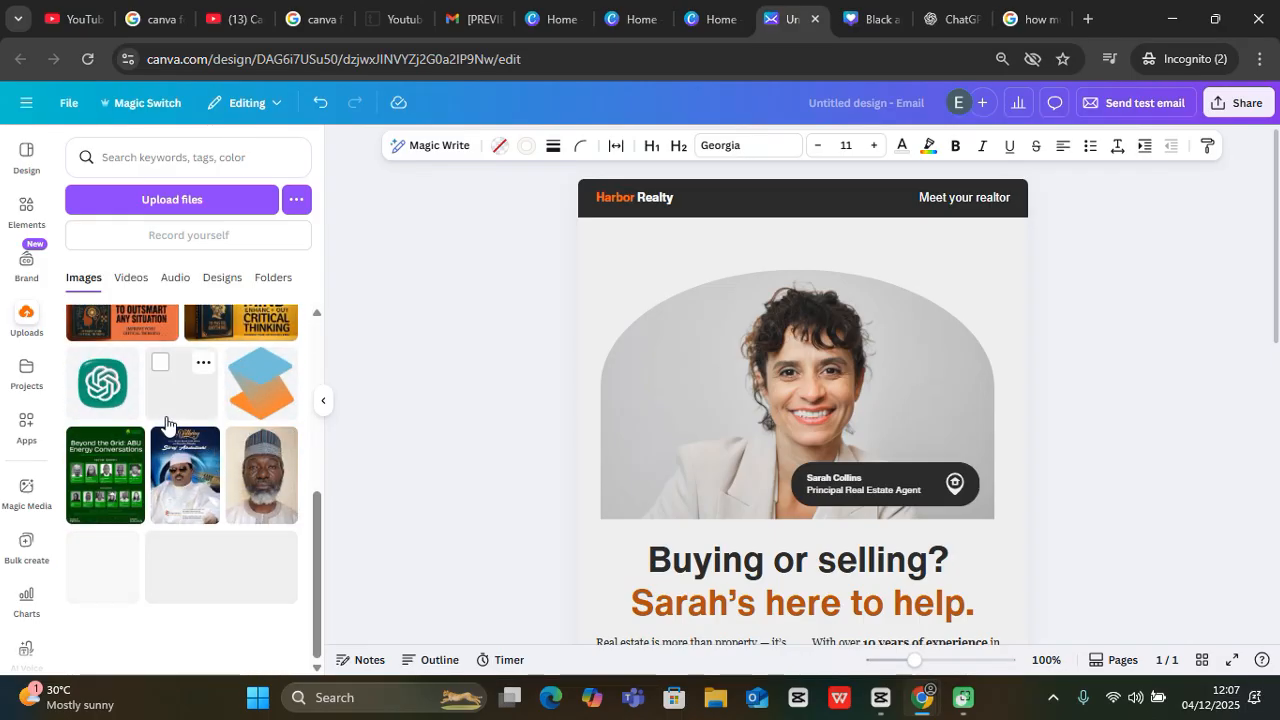
scroll(760, 450, down, 5)
Insert a button on the empty line between the dark three-card section and the heading "Thinking about buying or selling?"
click(650, 540)
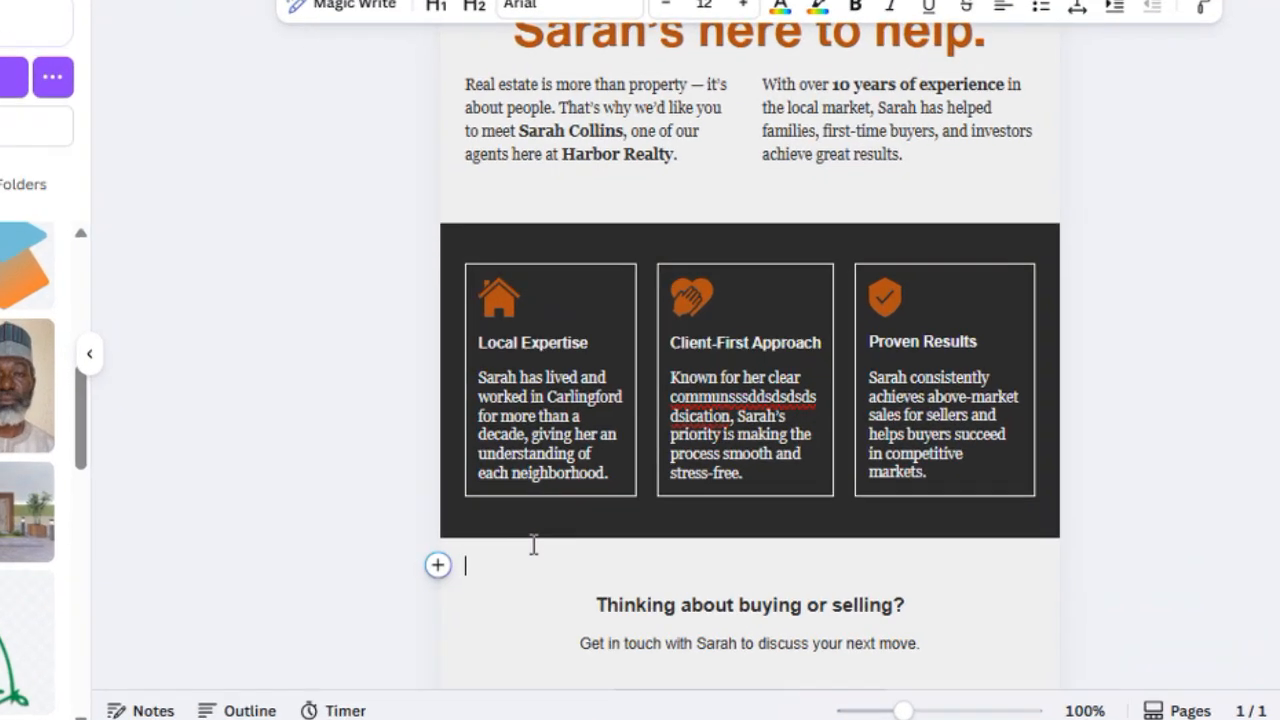
click(438, 565)
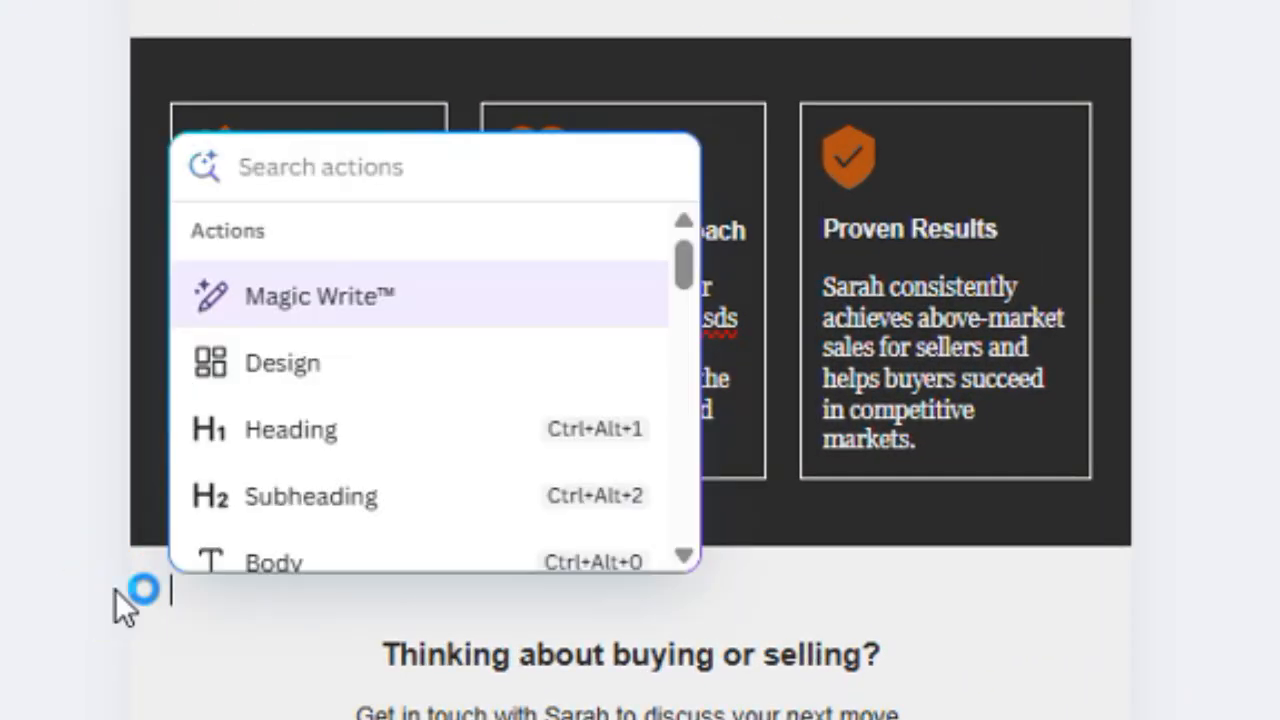
scroll(403, 440, down, 3)
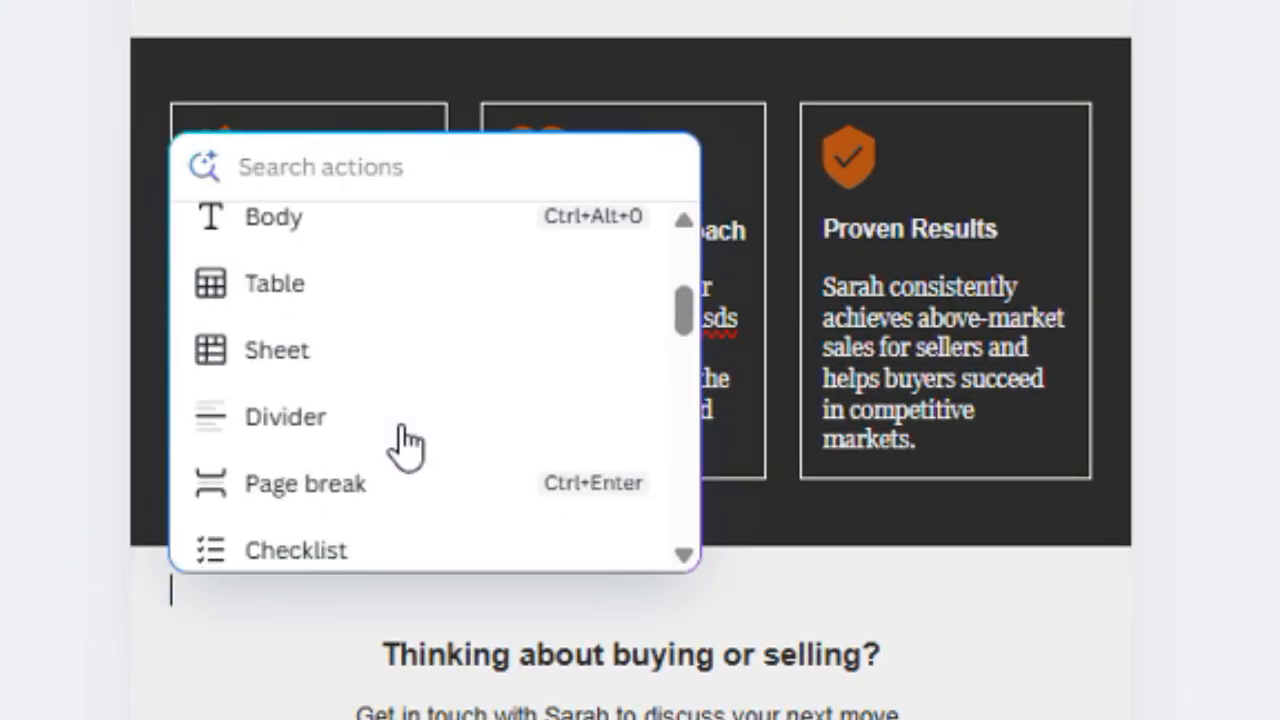
scroll(402, 444, down, 10)
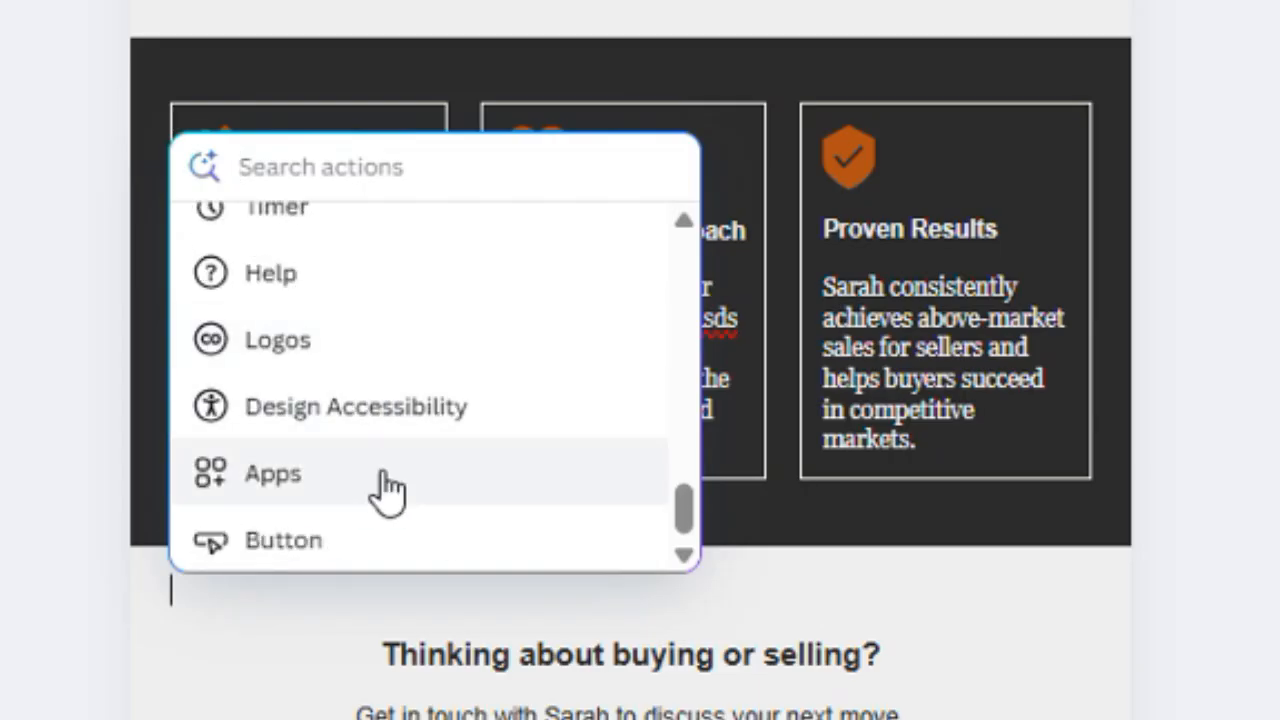
click(318, 542)
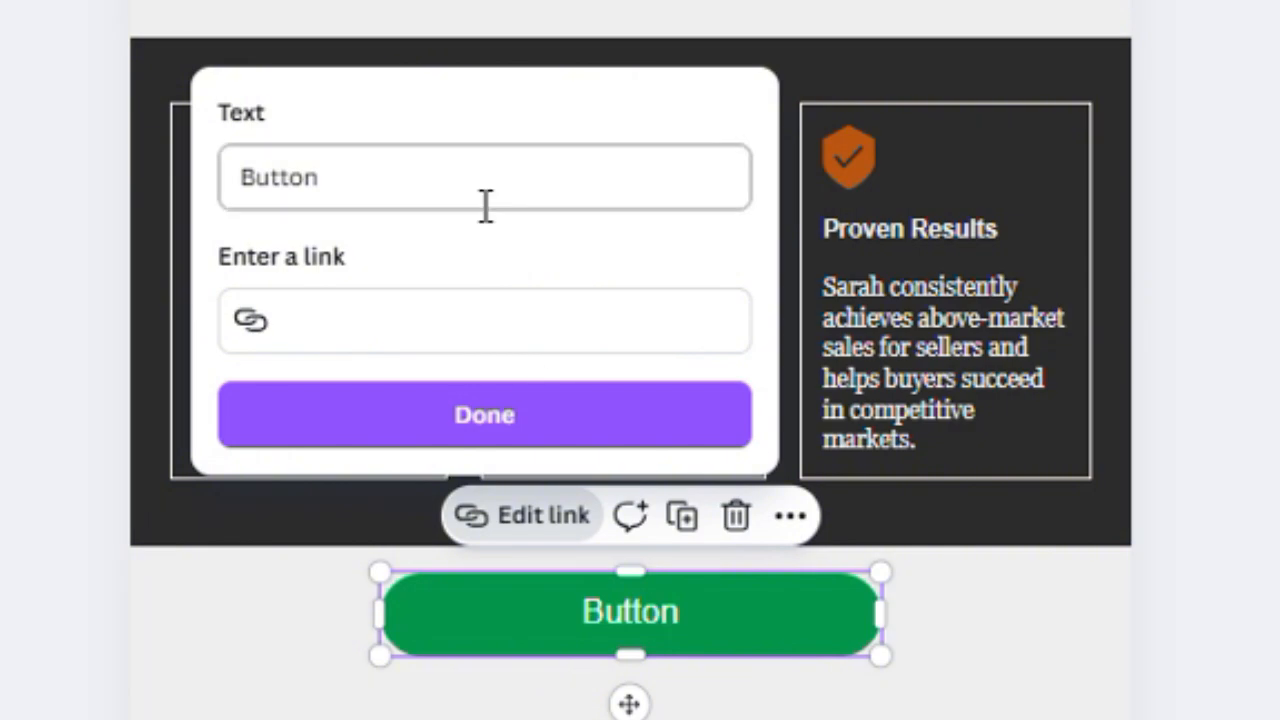
Set the button's text to "subscribe" and its link to google.com, then deselect it
click(416, 176)
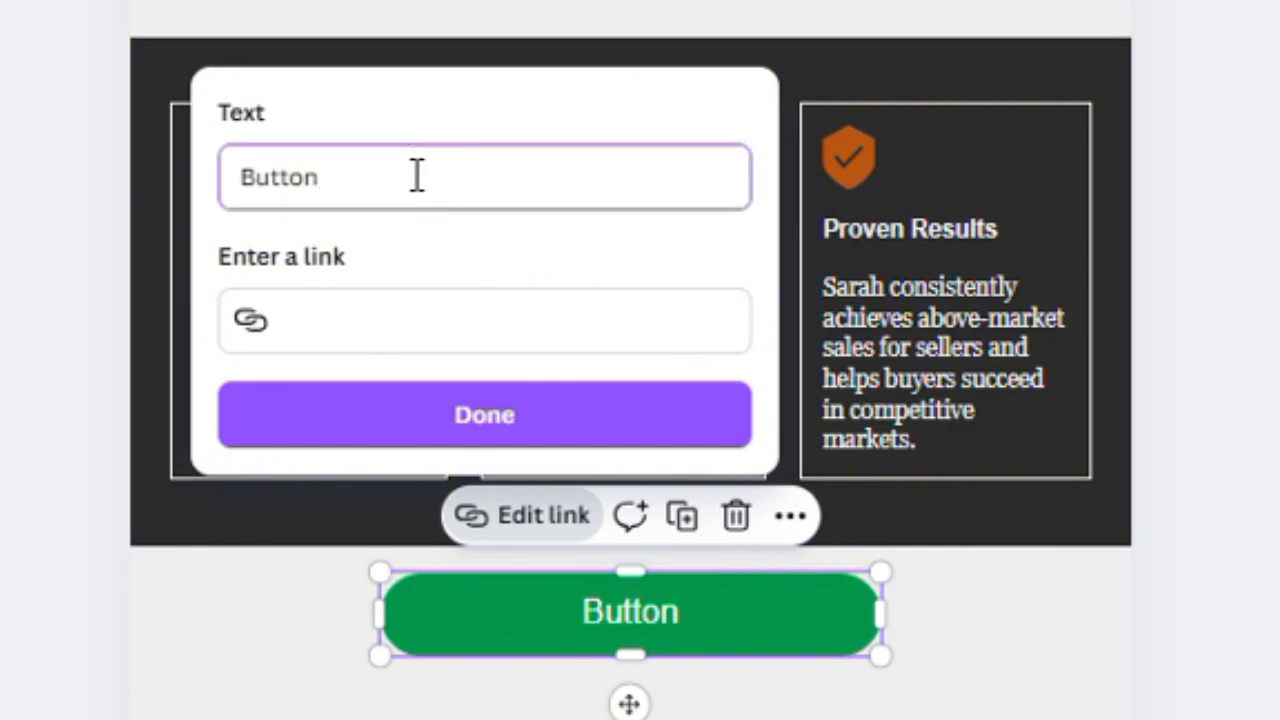
text(subscribe)
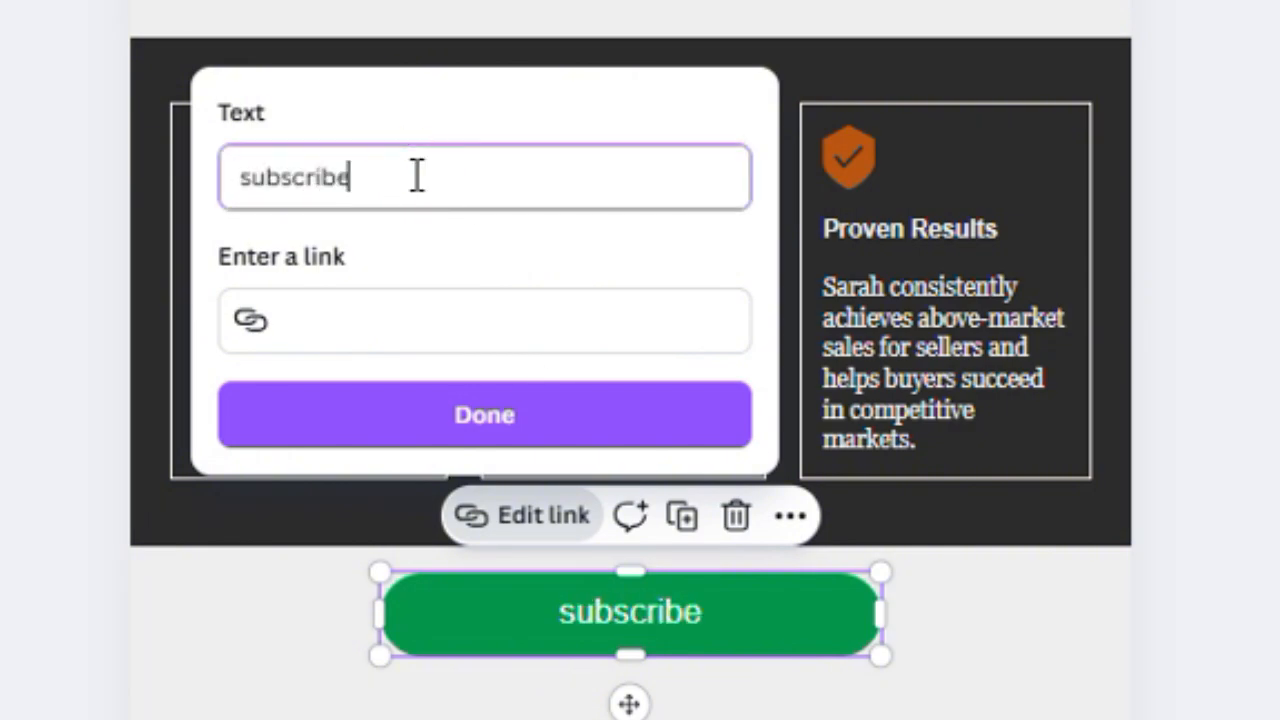
click(377, 323)
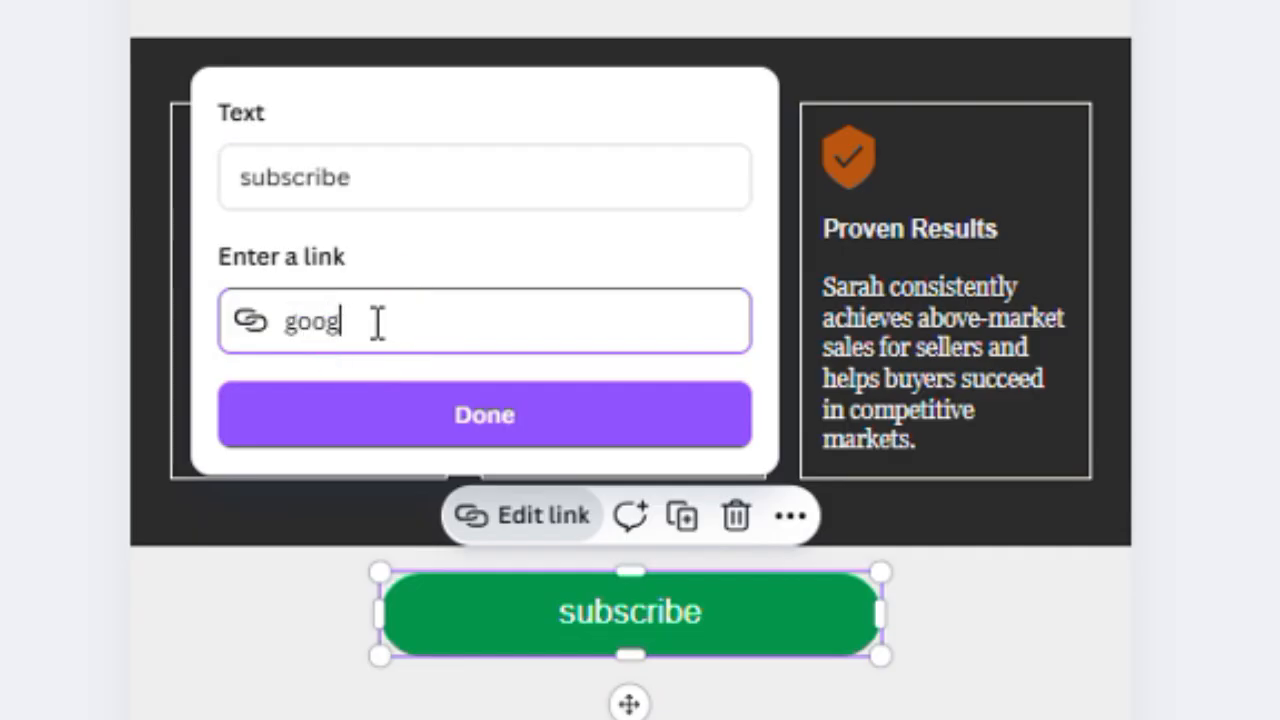
click(394, 434)
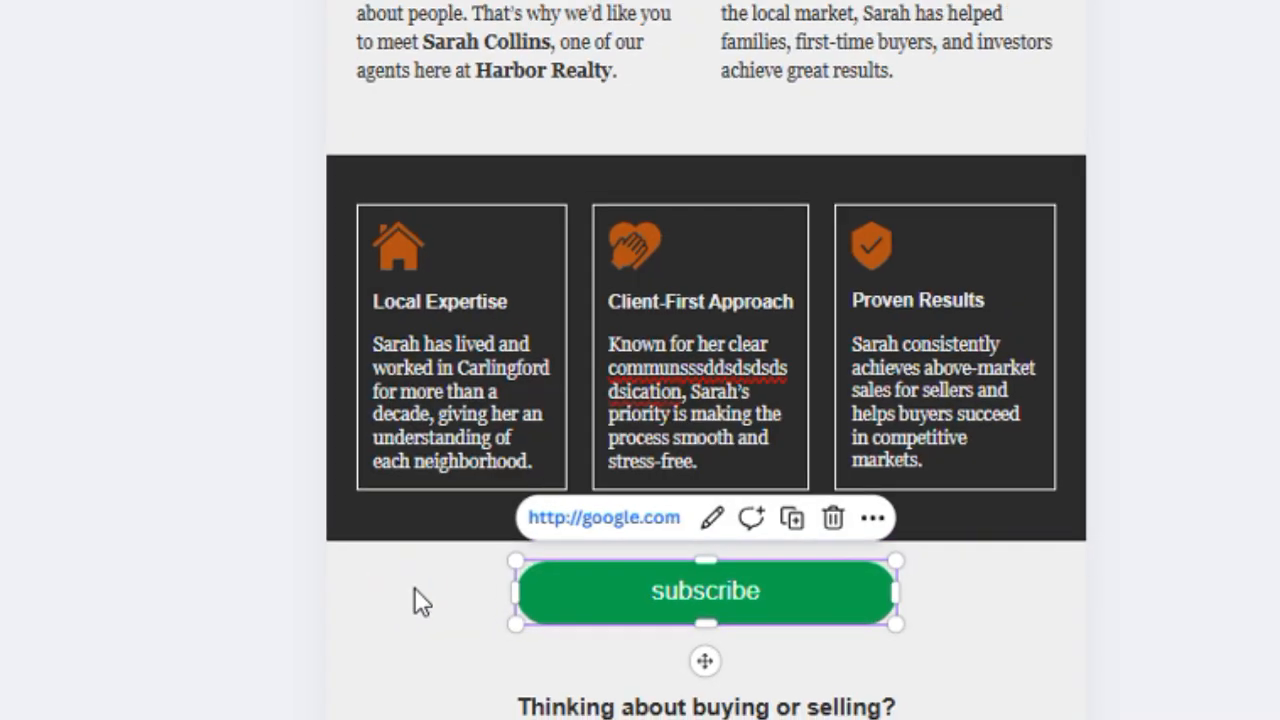
click(541, 42)
scroll(641, 161, up, 5)
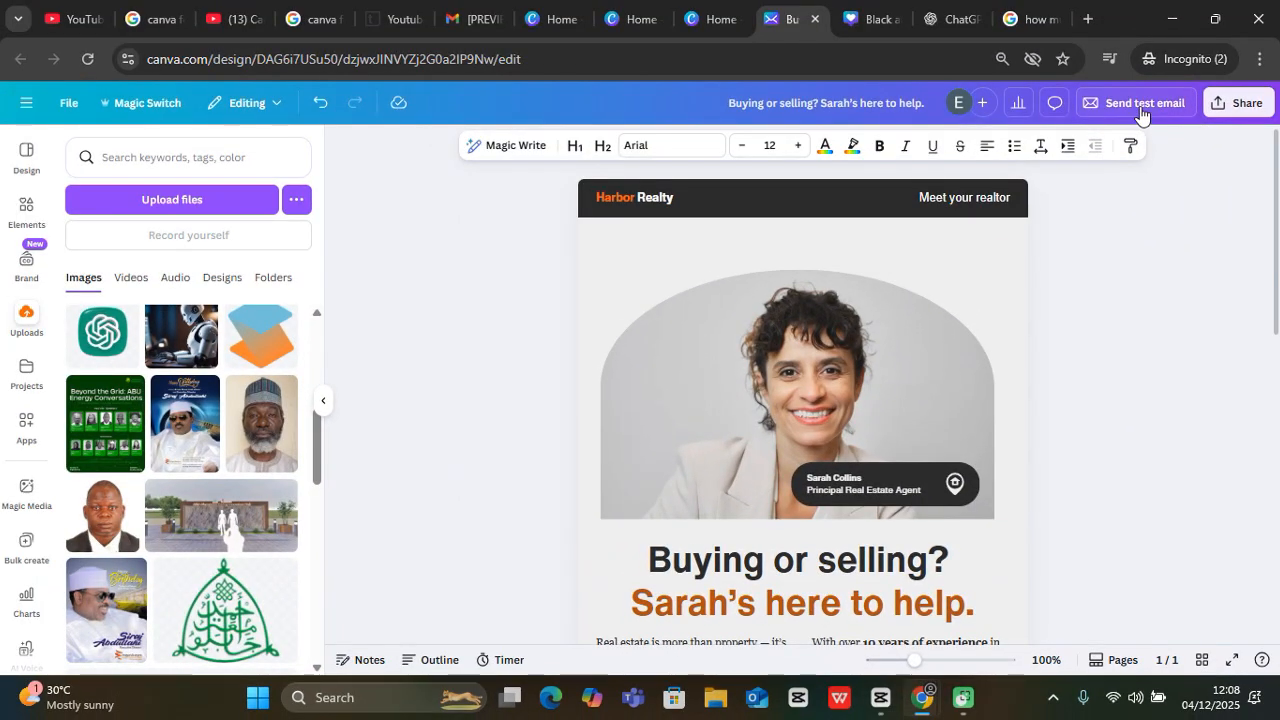
Connect the Gmail account to Canva from the design's sharing options, choosing the listed Google account for sign-in
click(1228, 103)
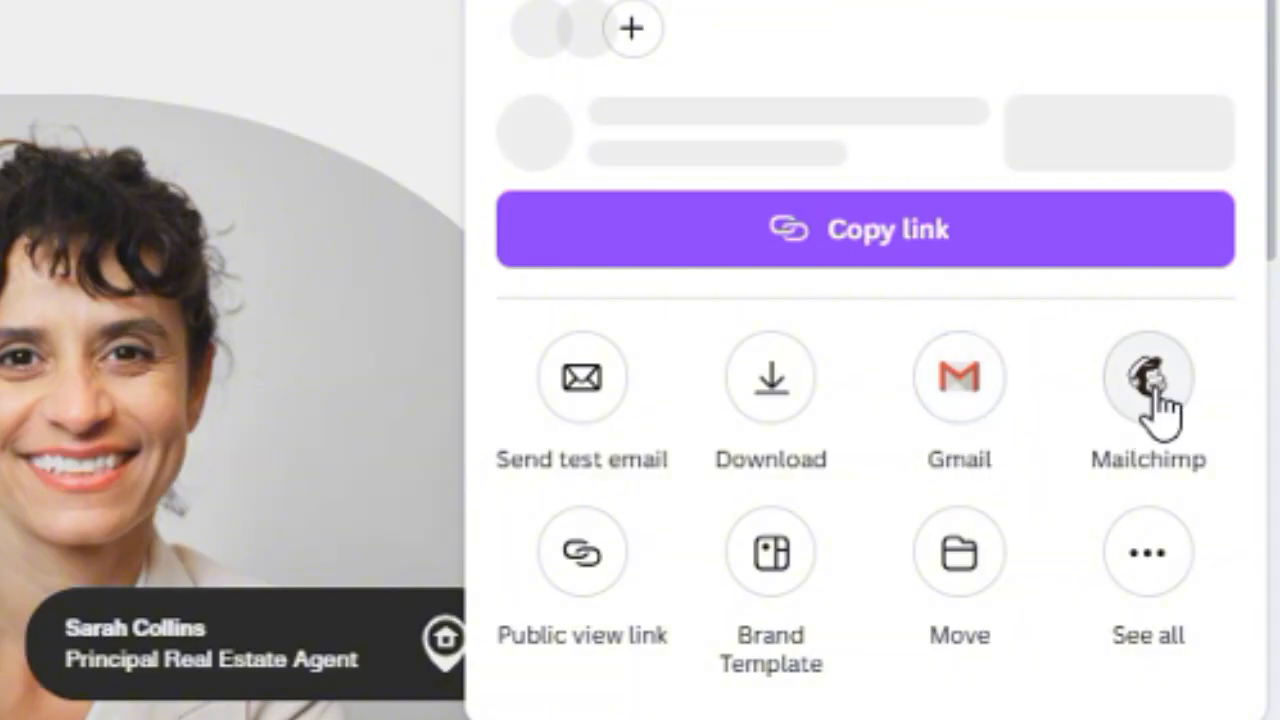
click(951, 486)
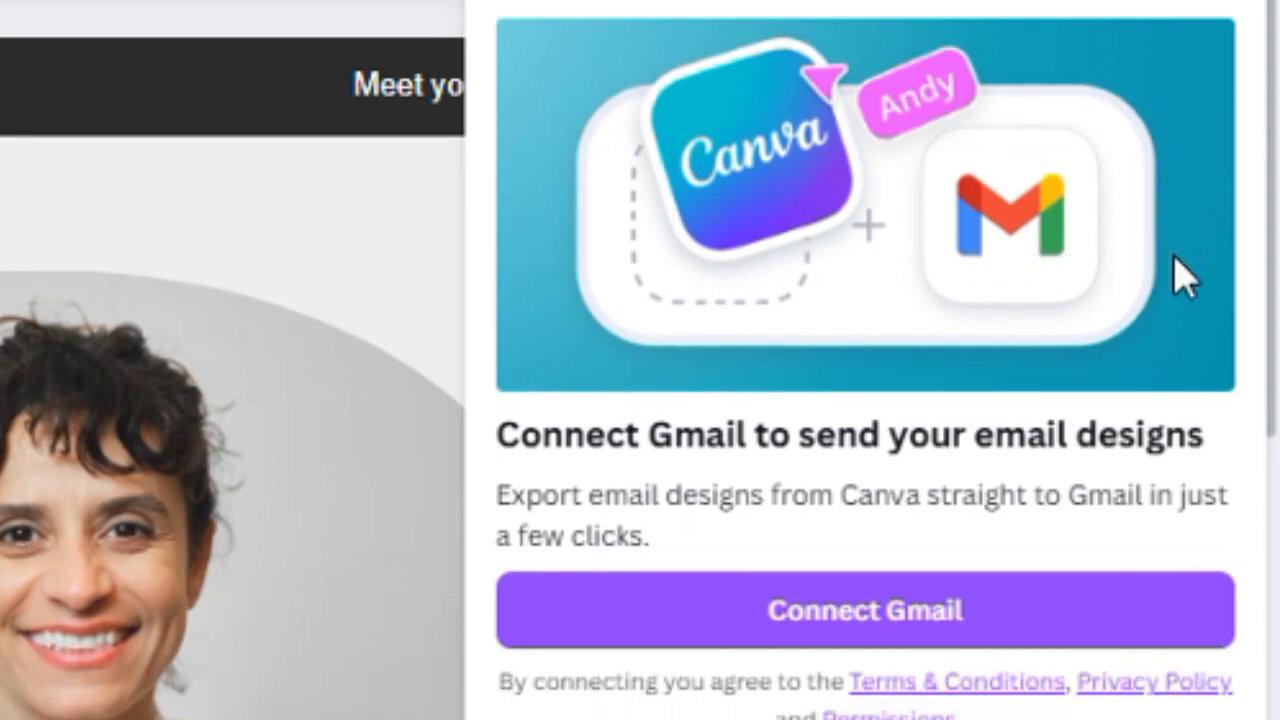
click(896, 702)
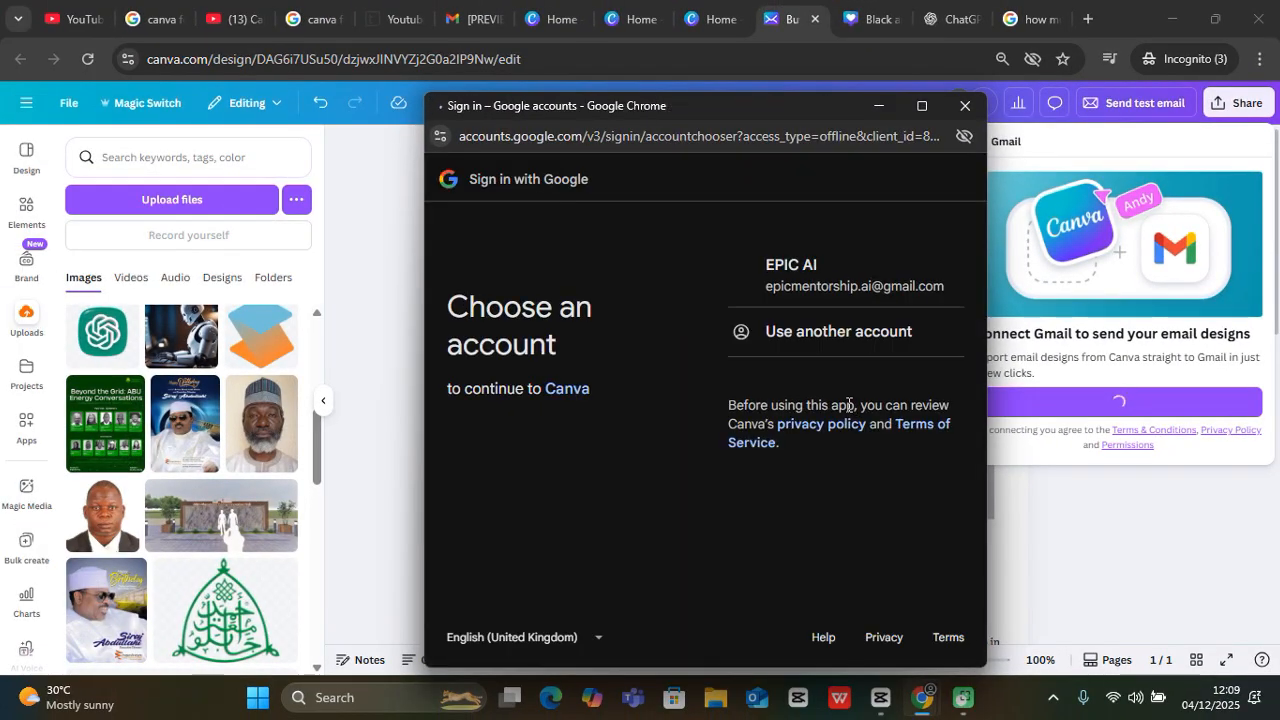
click(807, 260)
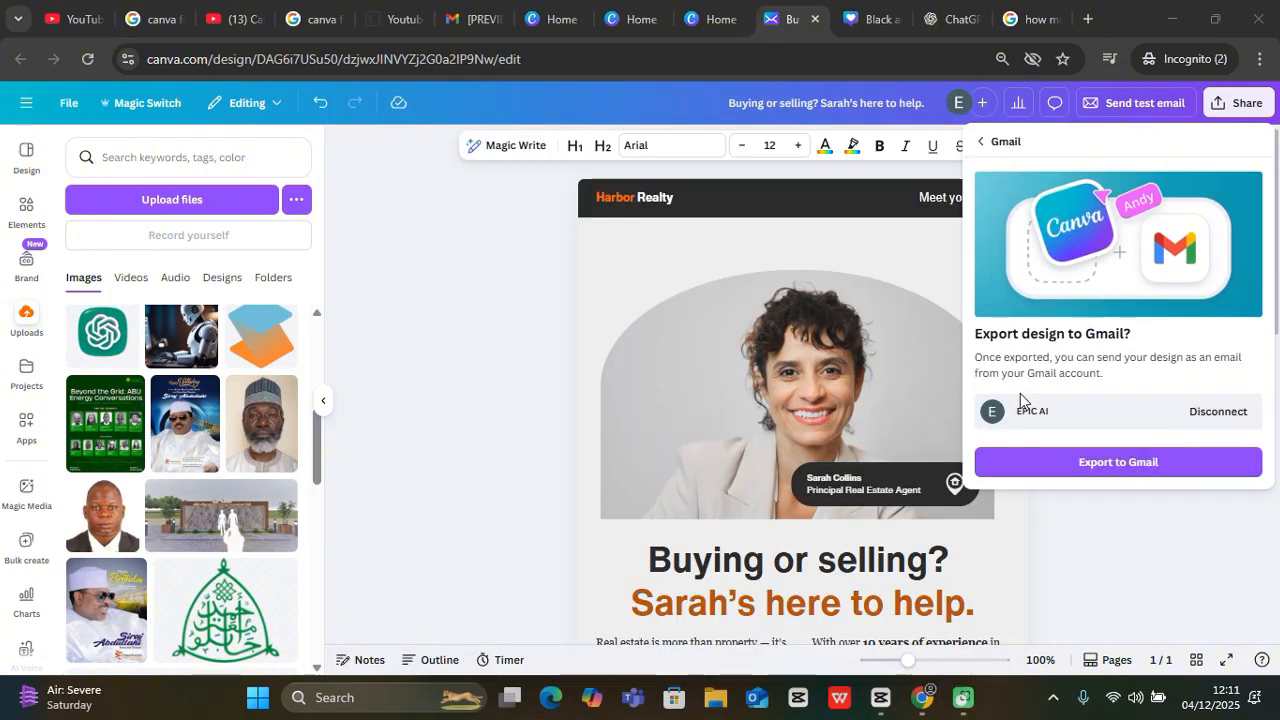
Export the email design to the connected Gmail account and continue to its saved draft in Gmail
click(1114, 462)
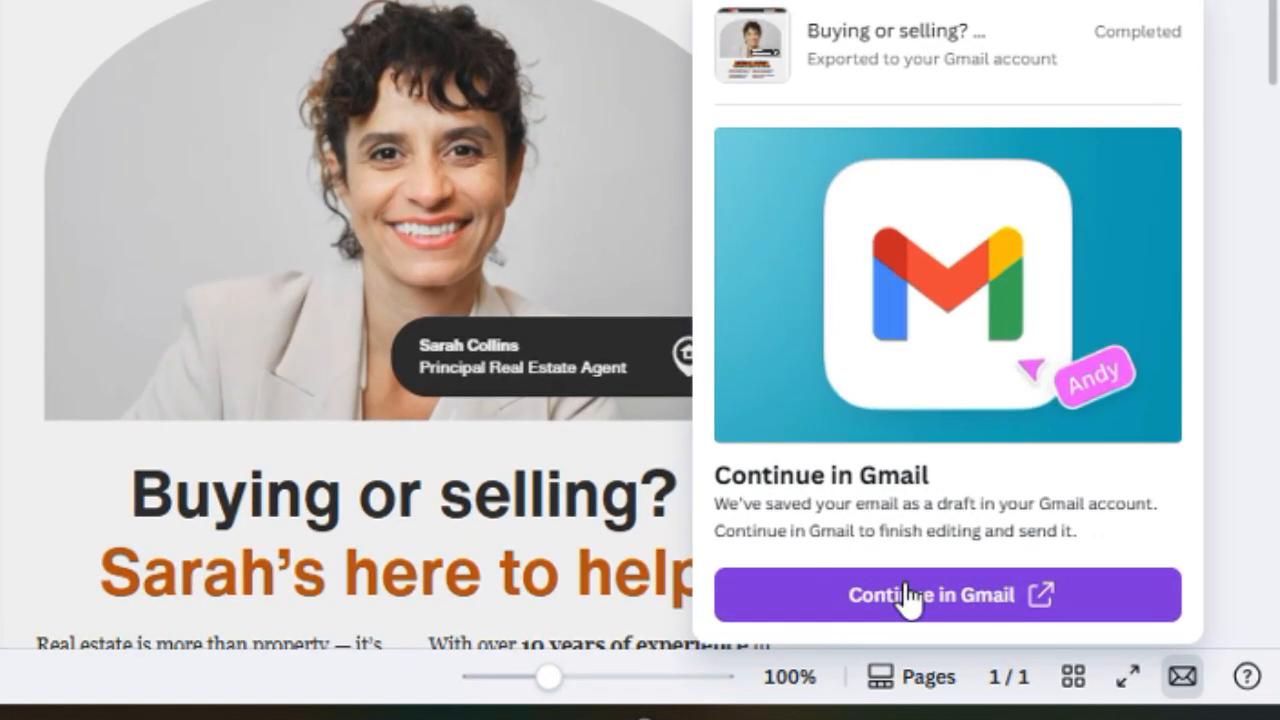
click(955, 600)
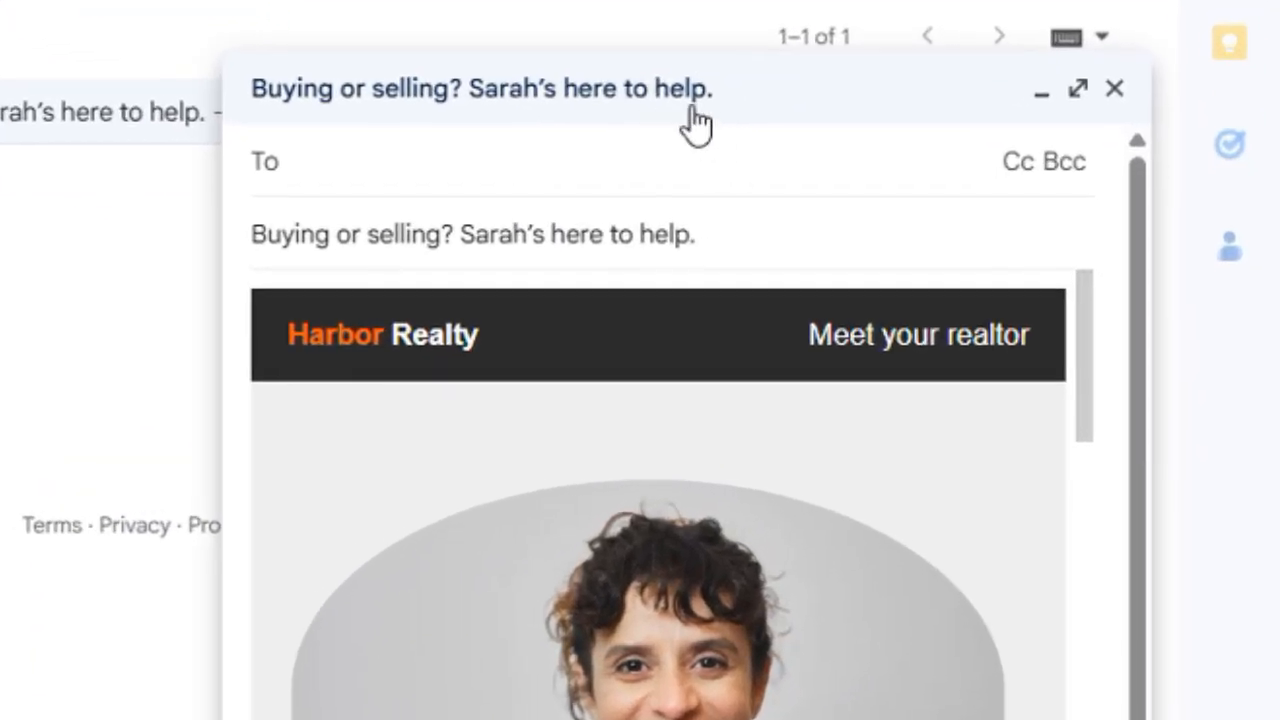
click(391, 146)
Look through the draft email's cards, subscribe button and footer, and show the additional send options
scroll(723, 249, down, 15)
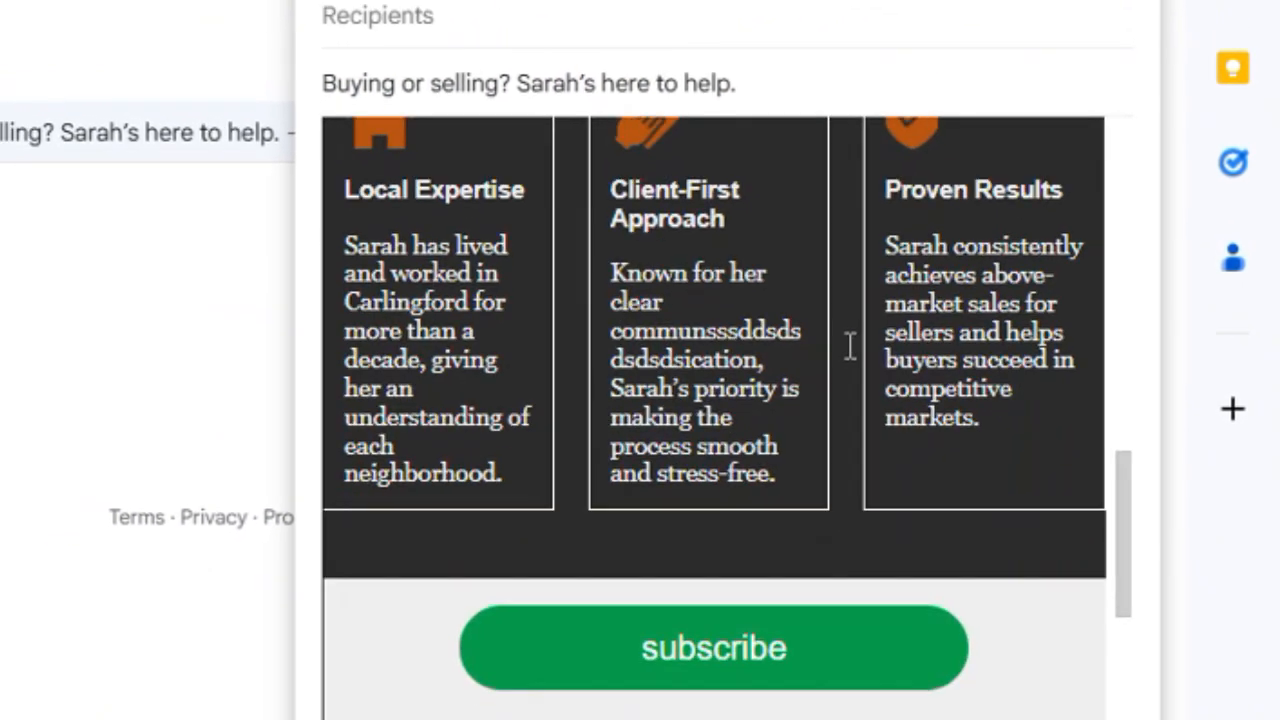
scroll(868, 348, down, 3)
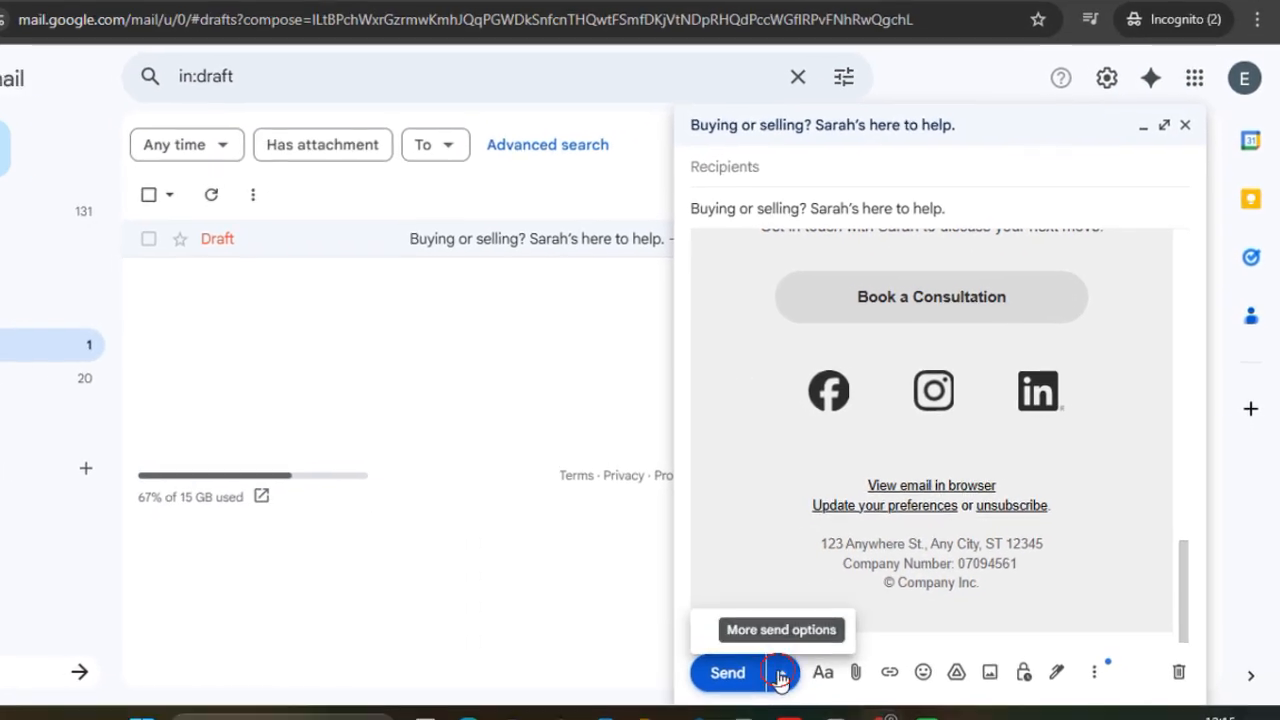
click(780, 673)
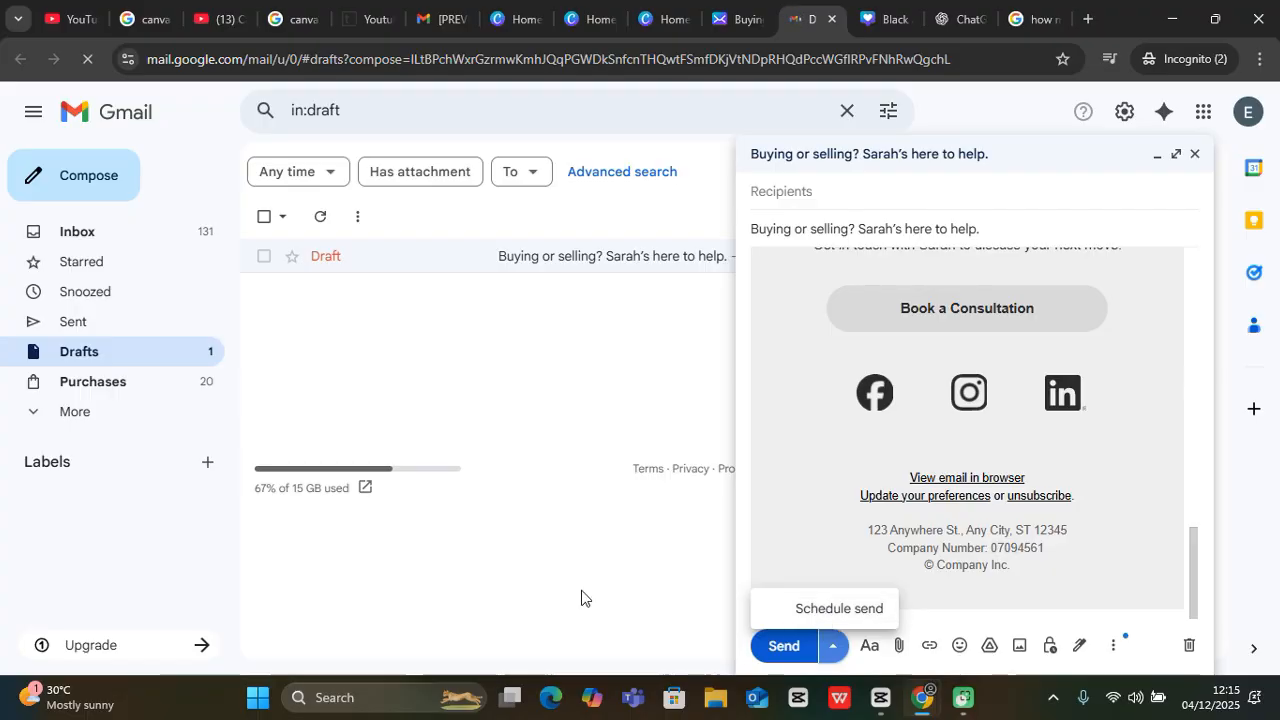